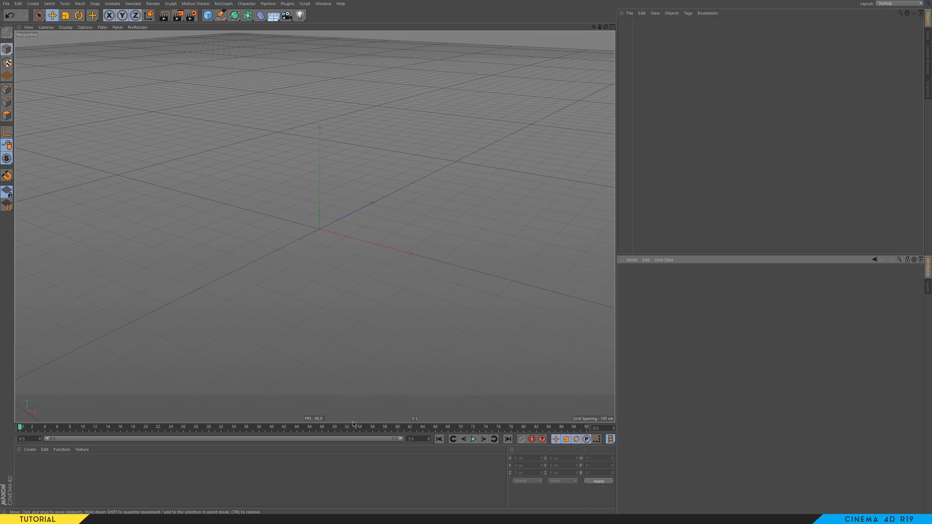
Step: Shrink the viewport height slightly and switch the interface to the saved custom user layout
left_click_drag(358, 423, 359, 403)
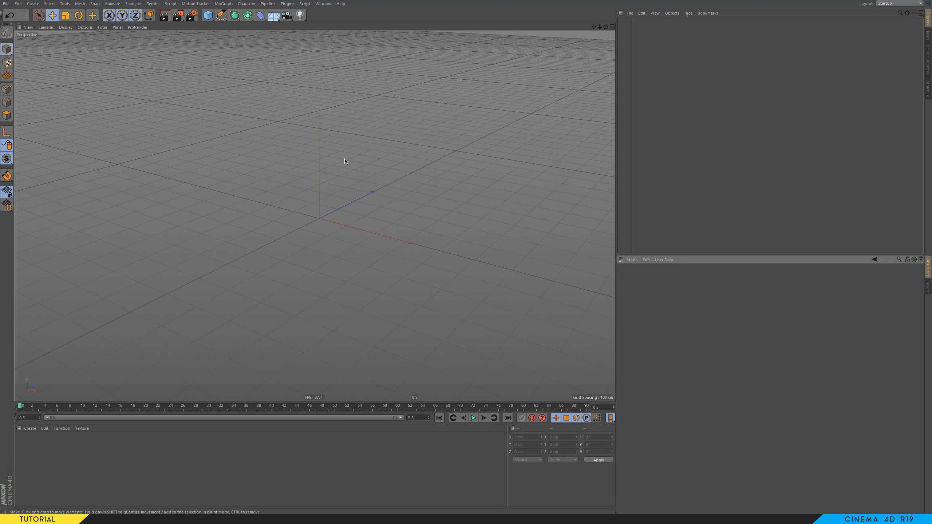
left_click(327, 5)
mouse_move(341, 14)
mouse_move(441, 44)
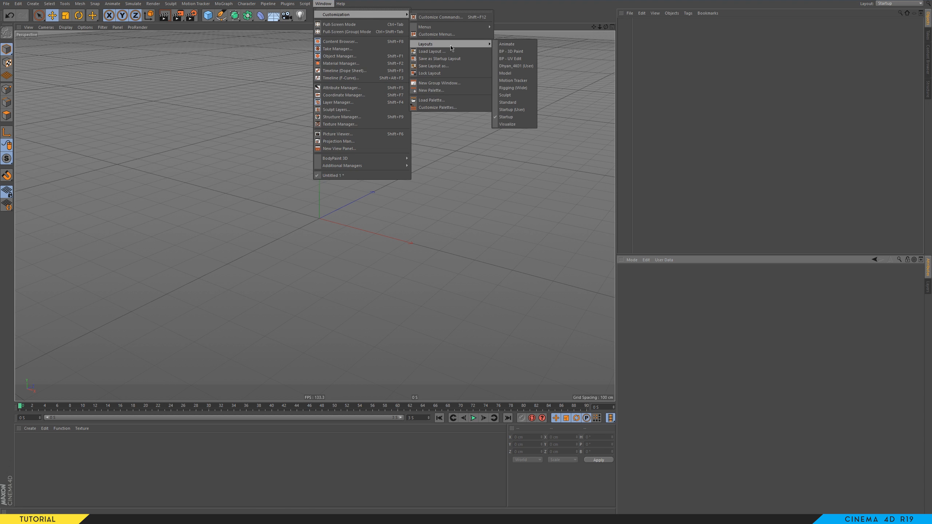
left_click(520, 66)
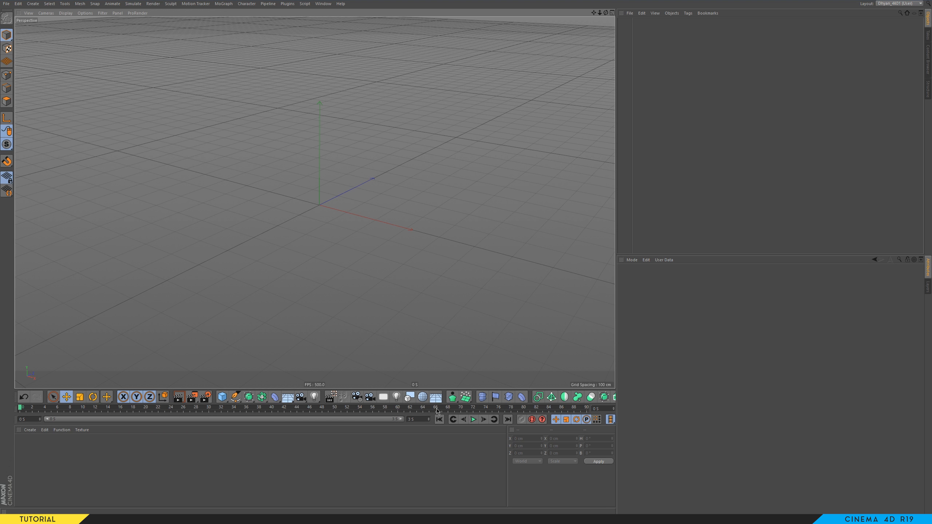
Step: Switch the interface to the Standard layout
left_click(323, 4)
mouse_move(363, 14)
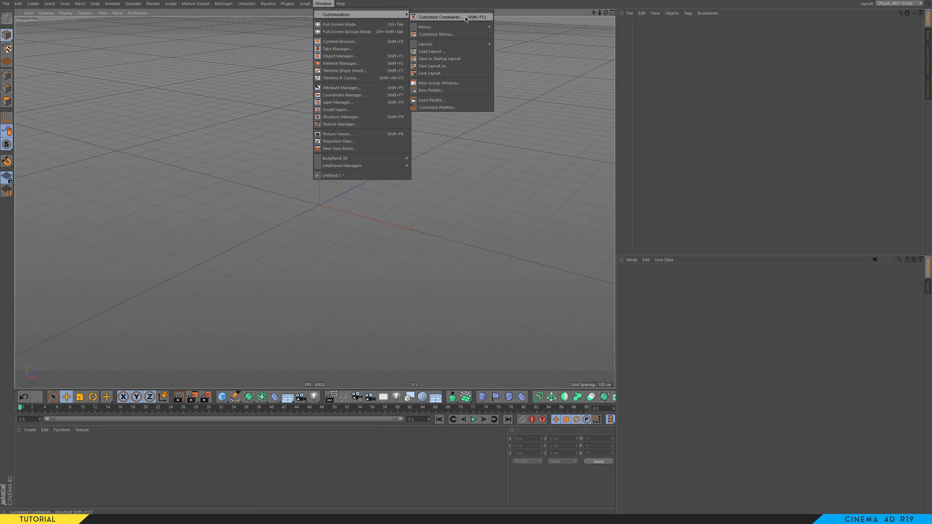
mouse_move(457, 44)
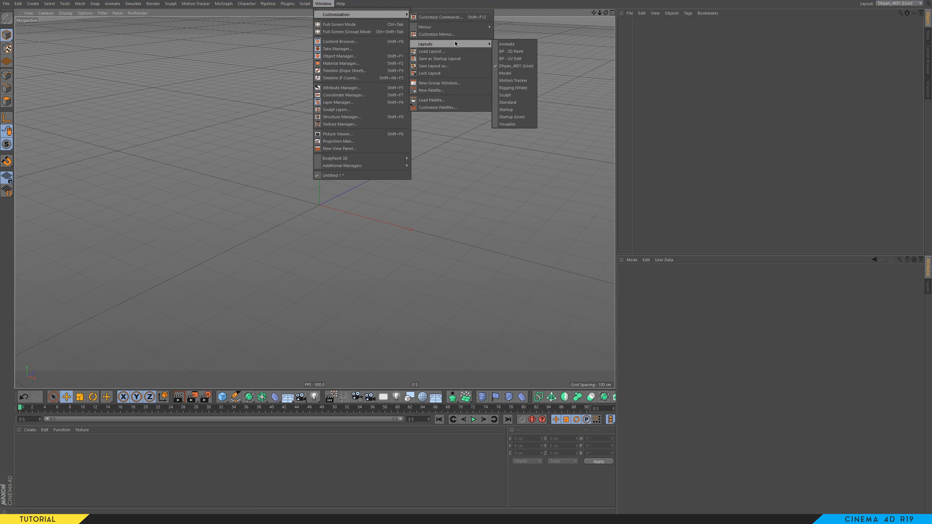
left_click(516, 103)
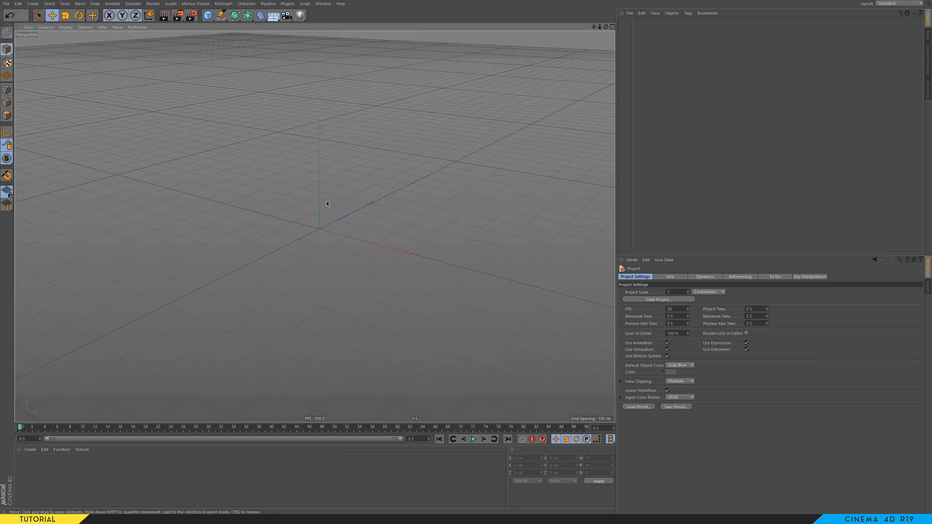
Step: Open the Customize Commands window and place it over the middle of the viewport
left_click(323, 3)
mouse_move(363, 14)
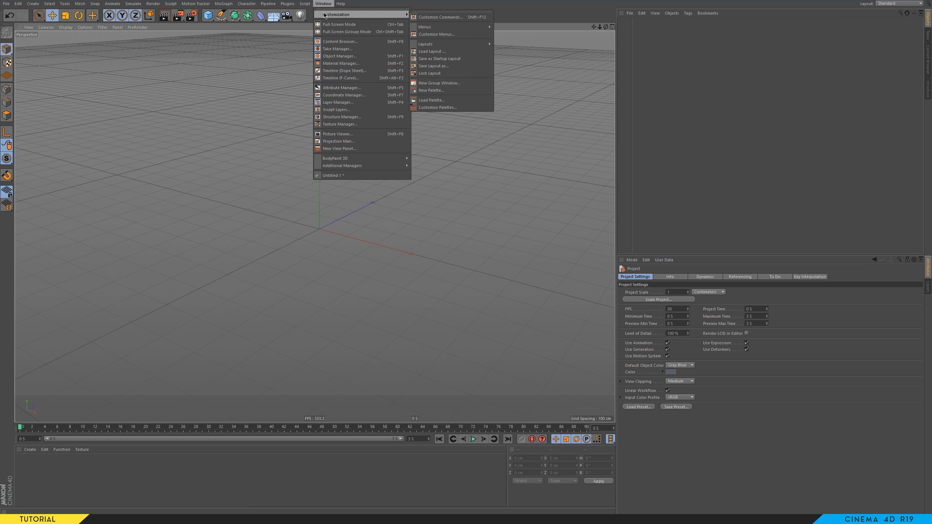
left_click(454, 17)
left_click_drag(188, 124, 457, 120)
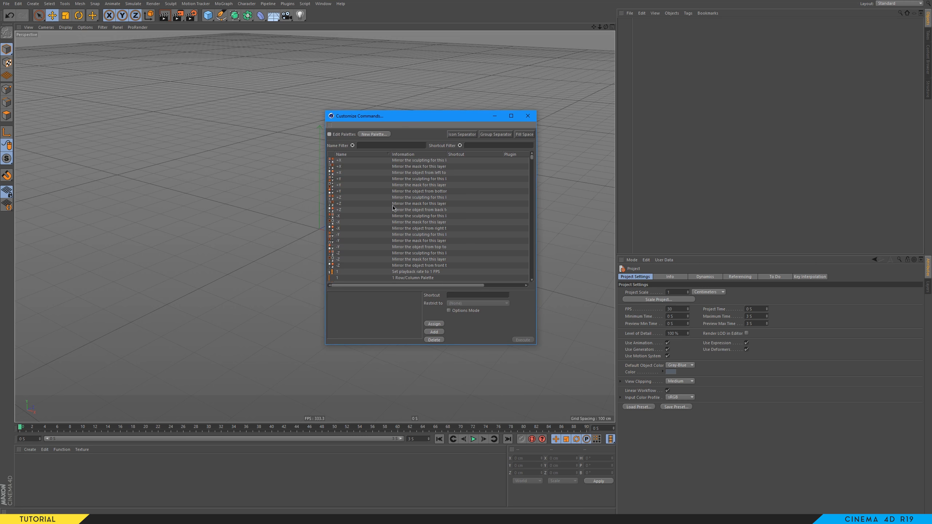
left_click_drag(409, 111, 408, 112)
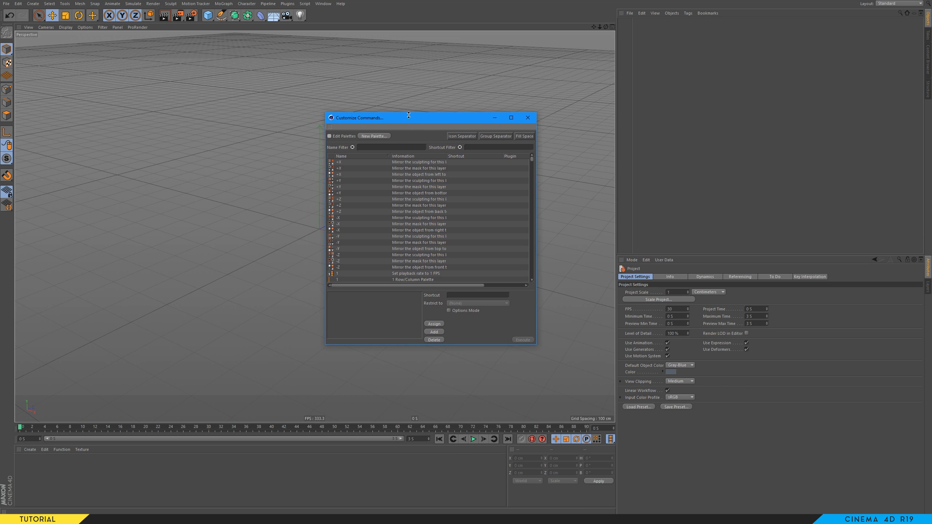
Step: Browse the command list, select the Circle command and try out the Edit Palettes mode
scroll(344, 235, "down", 20)
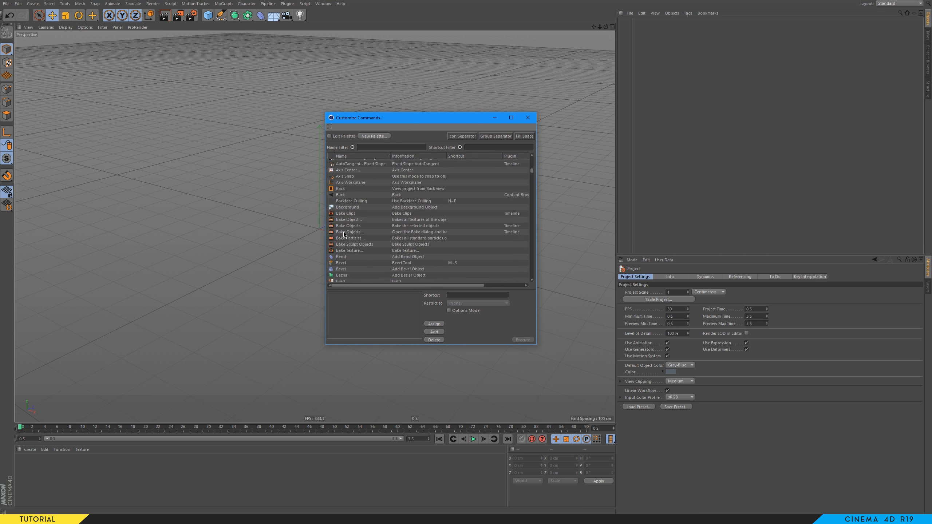
scroll(344, 235, "down", 10)
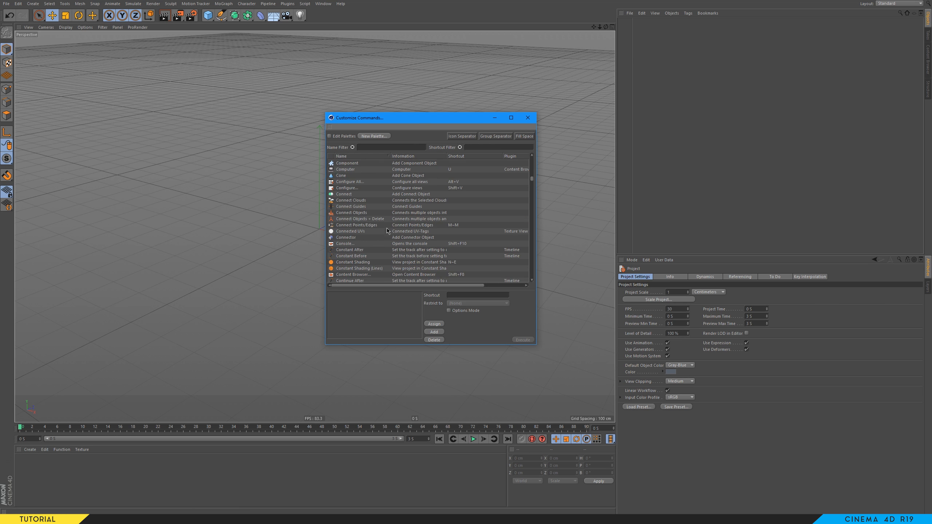
scroll(387, 230, "up", 10)
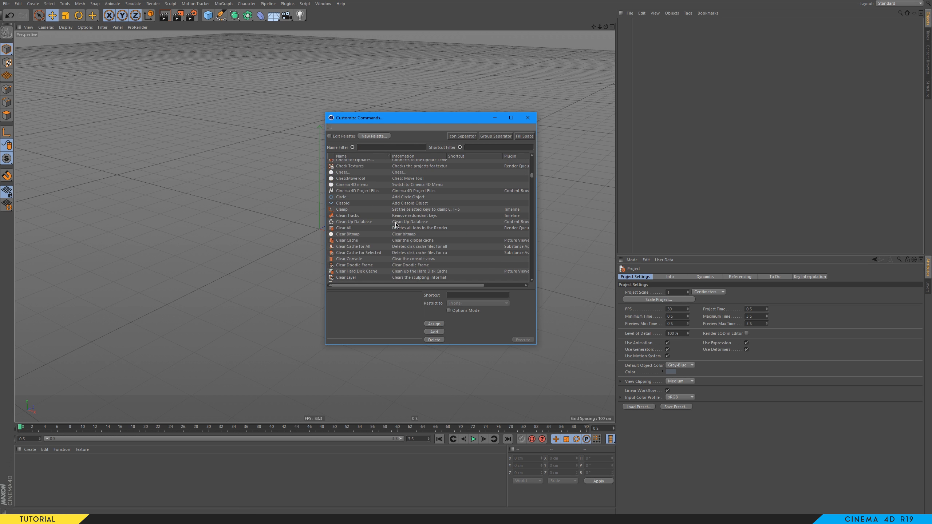
left_click(343, 198)
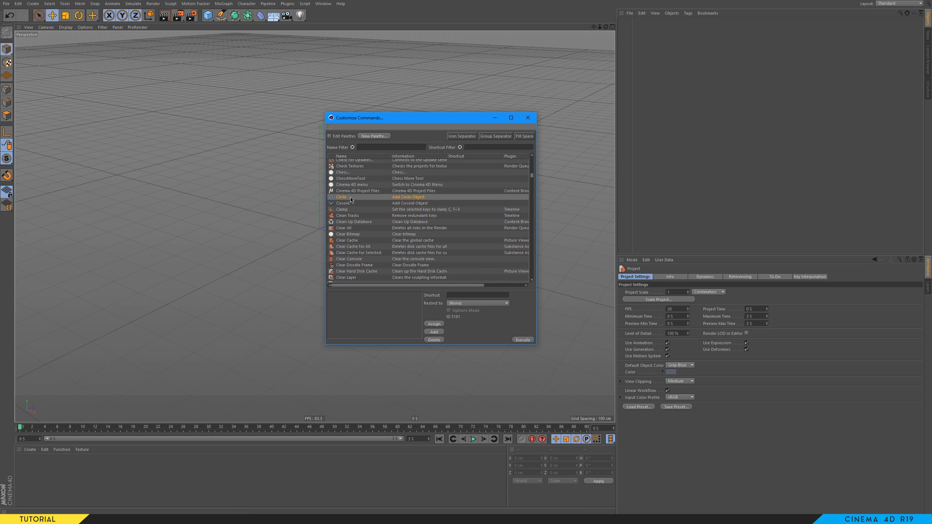
left_click(329, 135)
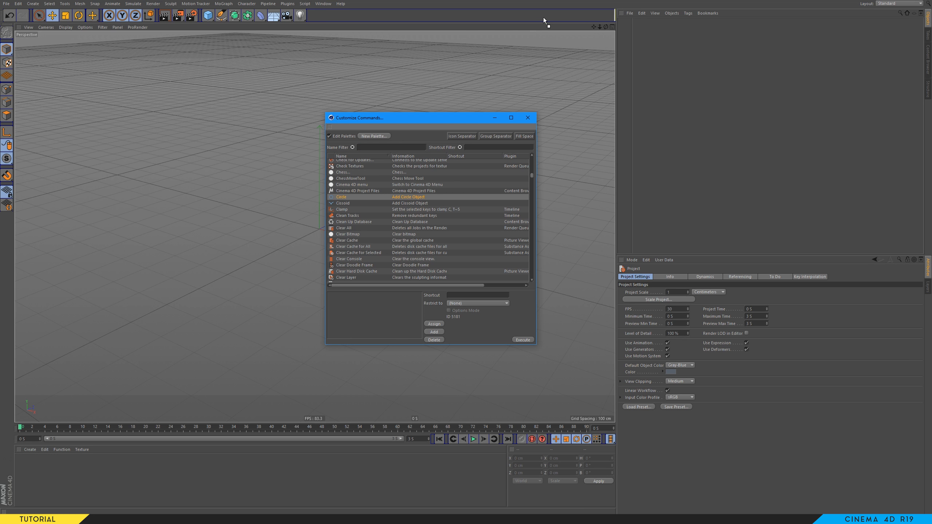
mouse_move(544, 20)
left_mouse_down()
mouse_move(309, 14)
mouse_move(308, 22)
mouse_move(617, 11)
mouse_move(218, 20)
mouse_move(527, 25)
mouse_move(383, 228)
mouse_move(386, 211)
left_mouse_up()
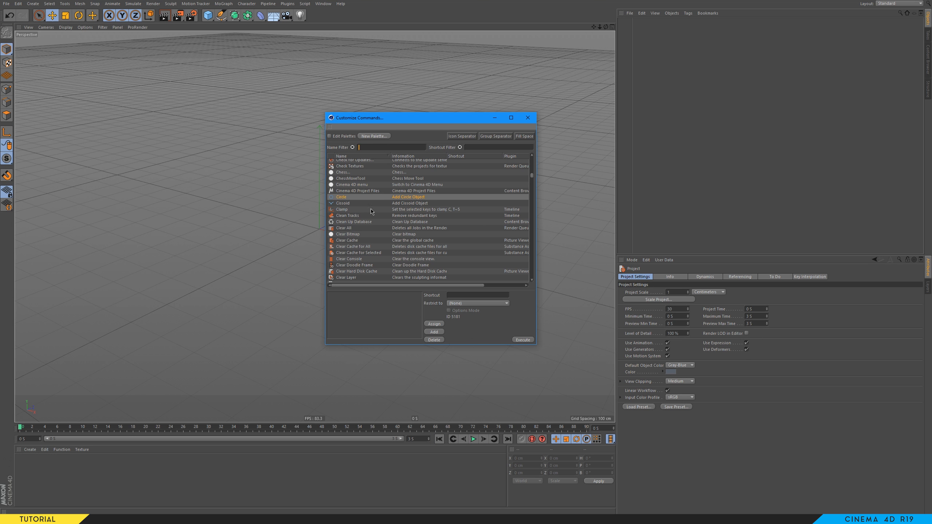
Step: Tear off the MoGraph menu as a floating palette and place it beside the Customize Commands window
left_click(223, 5)
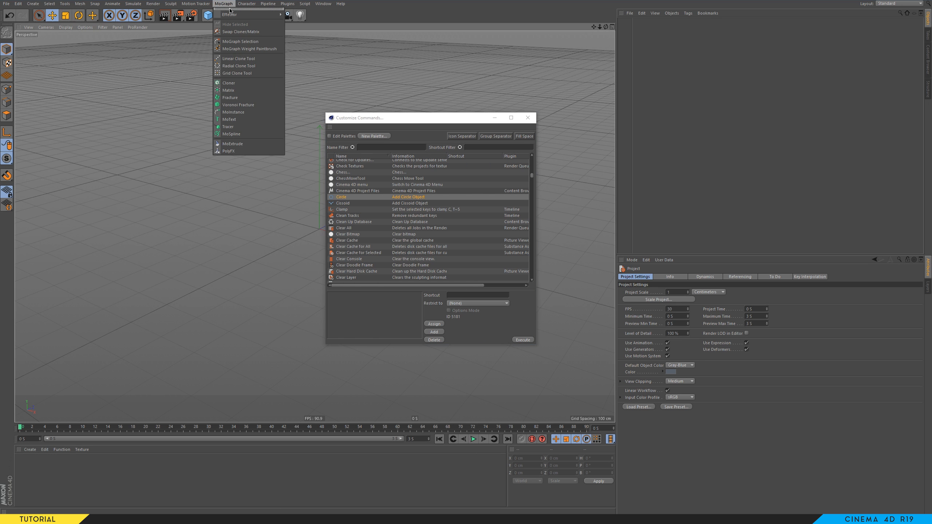
left_click(258, 9)
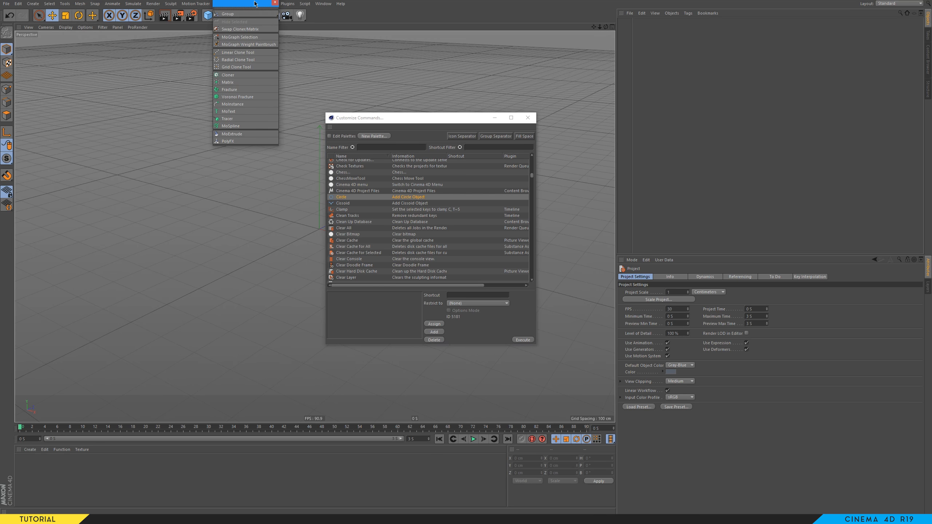
left_click_drag(257, 3, 279, 86)
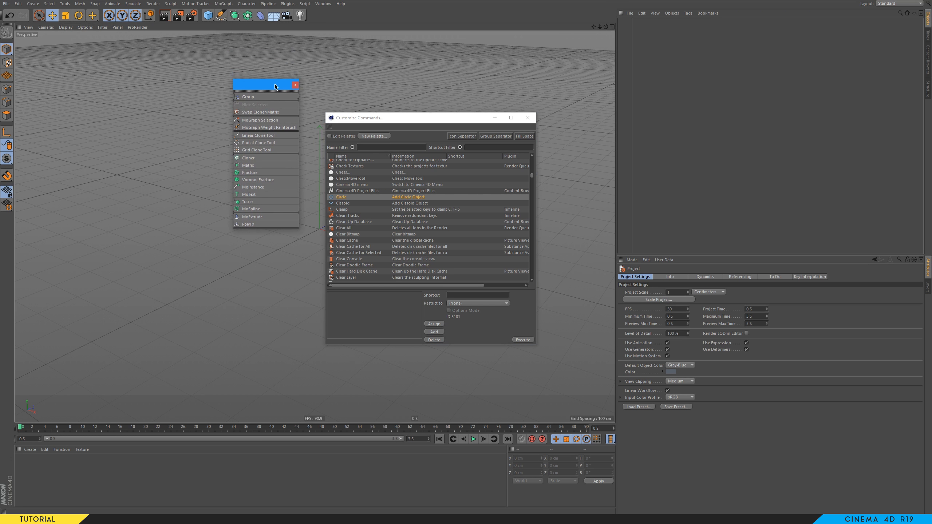
Step: Filter the commands by "cloner" and add the Cloner command to the far end of the main toolbar
left_click(394, 145)
type("cloner")
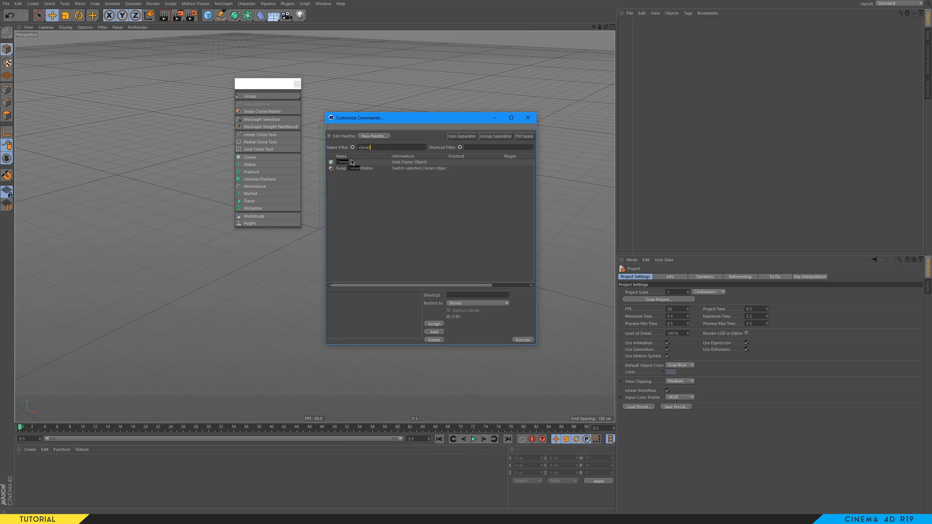
left_click_drag(351, 163, 611, 16)
Step: Filter the commands by "psr" and add the Reset PSR command to the main toolbar beside Cloner
left_click_drag(372, 148, 348, 150)
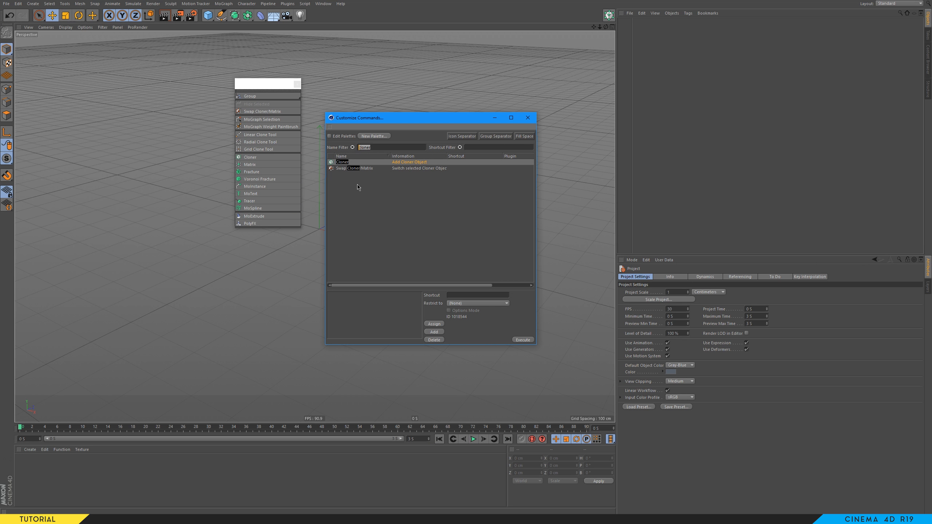
type("psr")
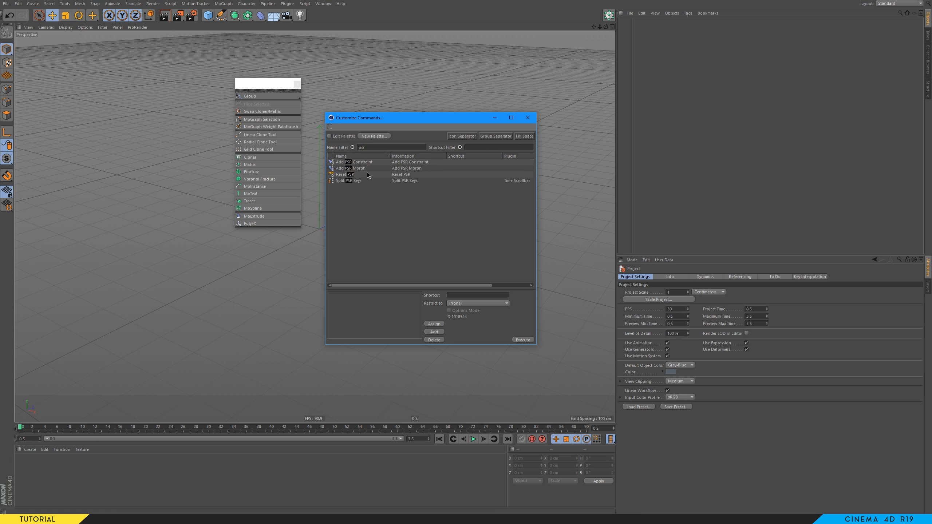
left_click_drag(350, 178, 601, 21)
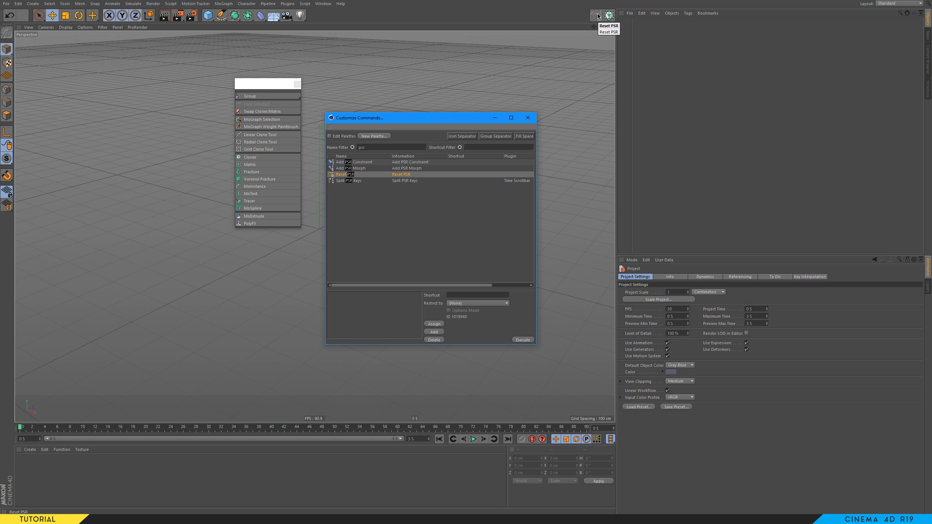
left_click(599, 17)
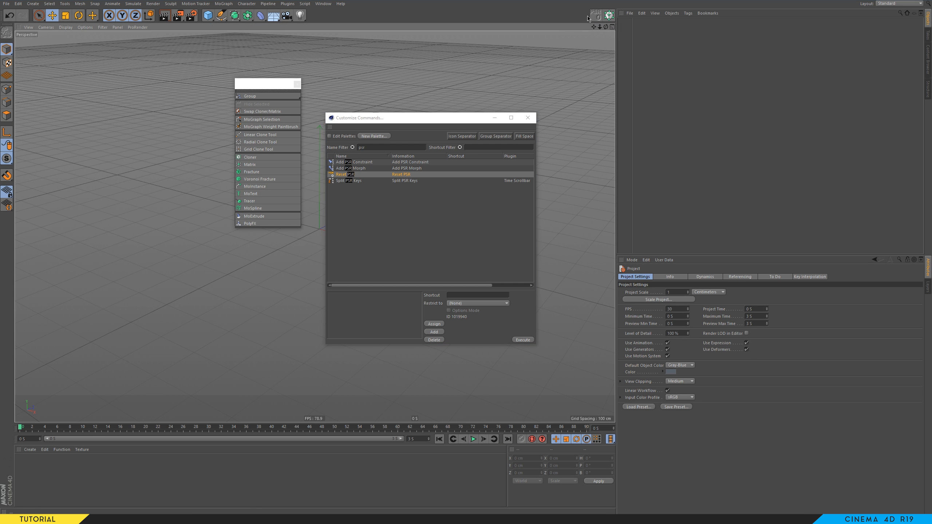
Step: Filter the commands by "frac" and add the Fracture command to the main toolbar beside Reset PSR
left_click_drag(456, 118, 458, 117)
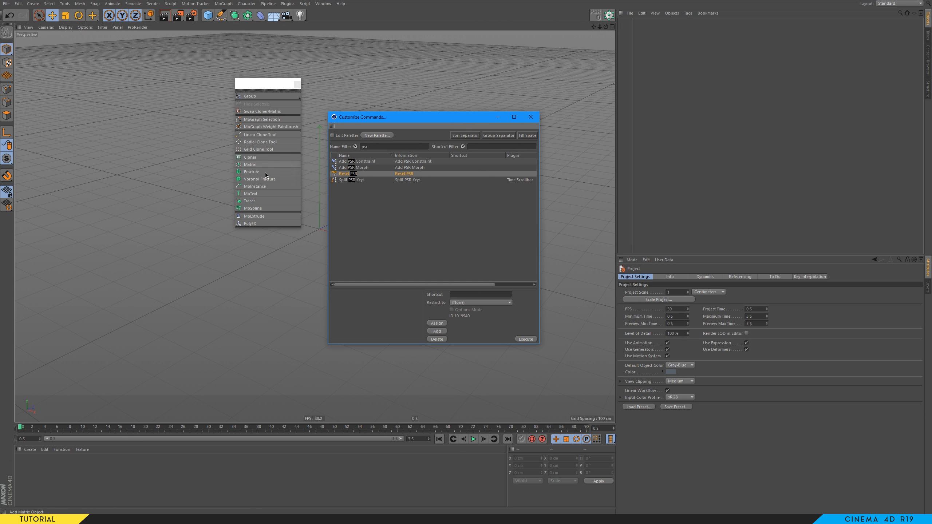
left_click_drag(247, 173, 307, 167)
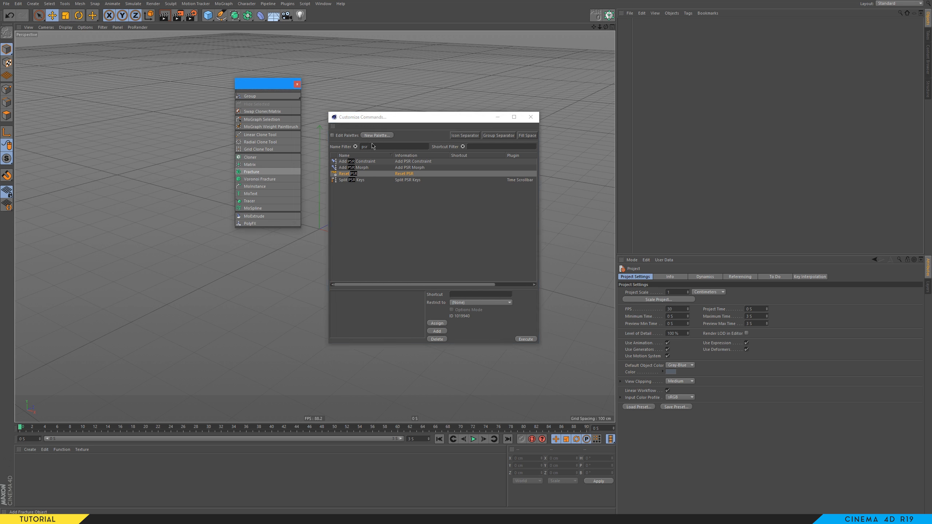
left_click(383, 147)
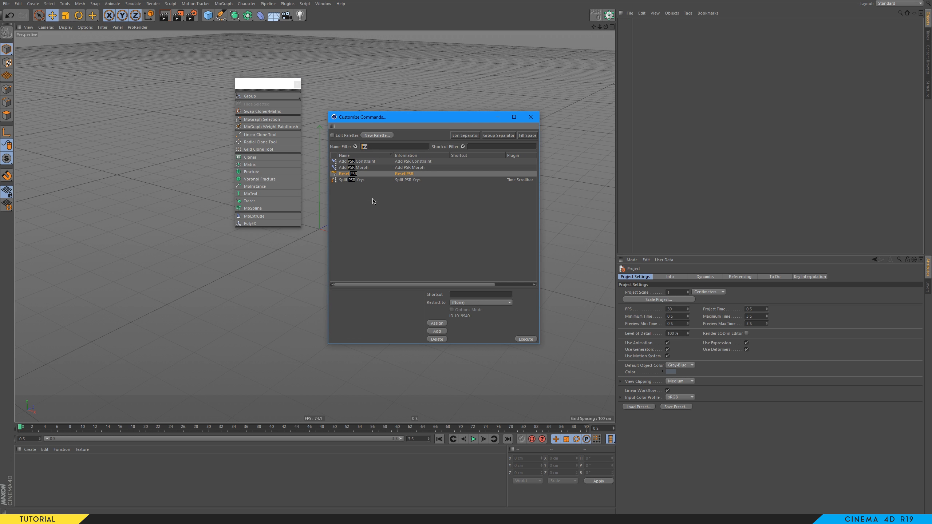
type("frac")
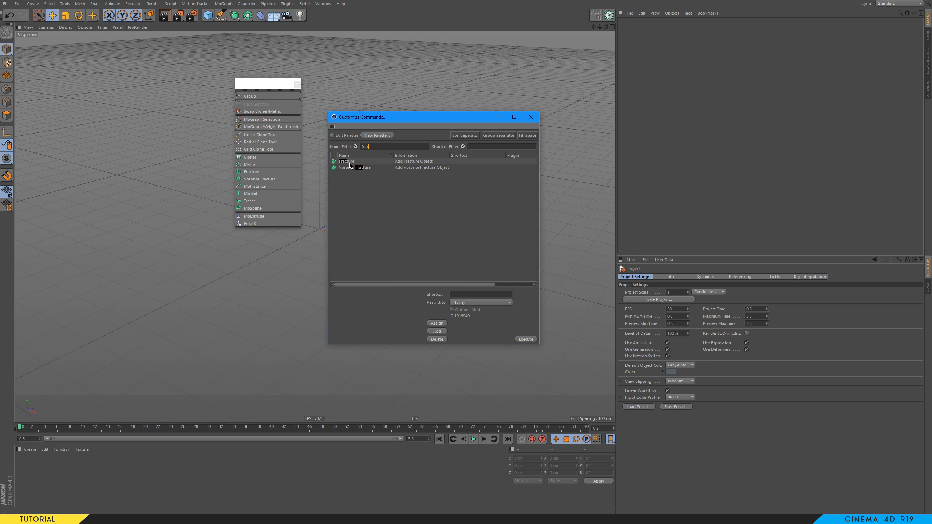
left_click_drag(350, 164, 583, 16)
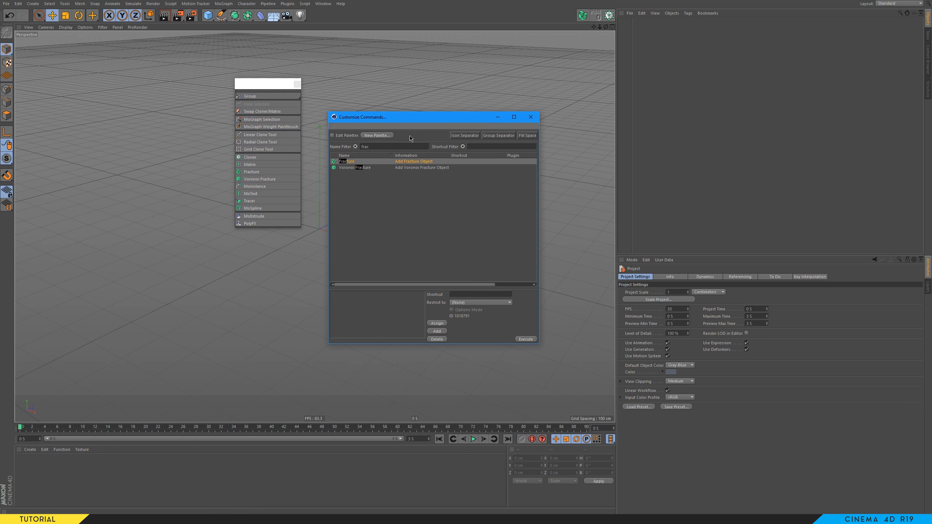
Step: Add the MoText and Emitter commands to the main toolbar beside Fracture, filtering the commands by "text" and "emitte"
left_click(387, 147)
type("text")
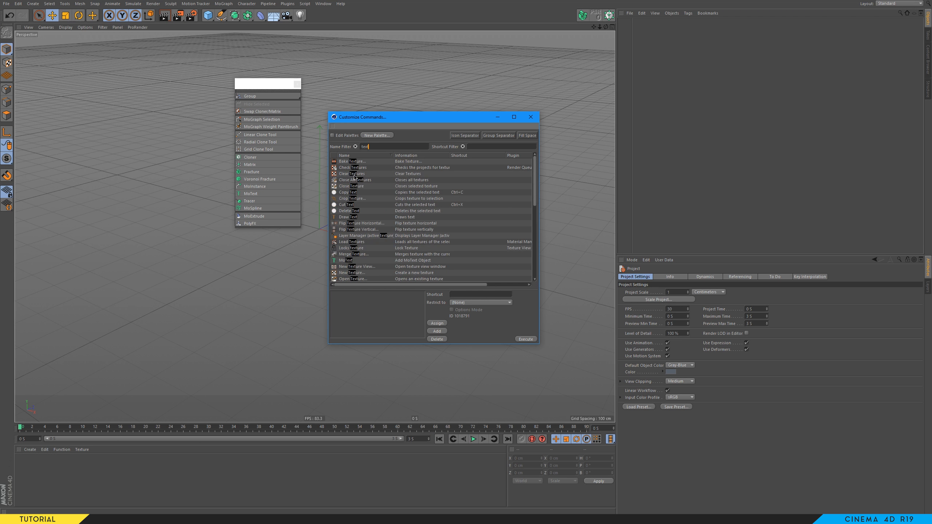
left_click_drag(346, 260, 570, 16)
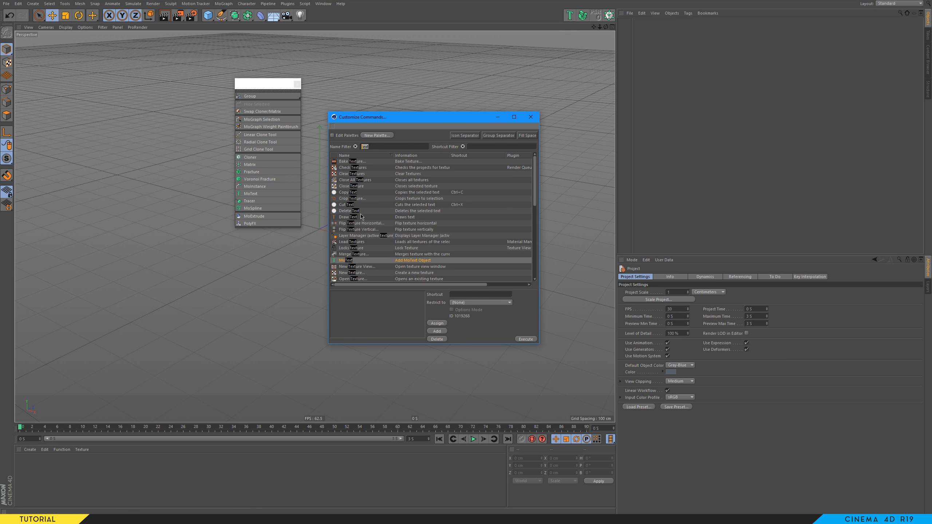
type("emitte")
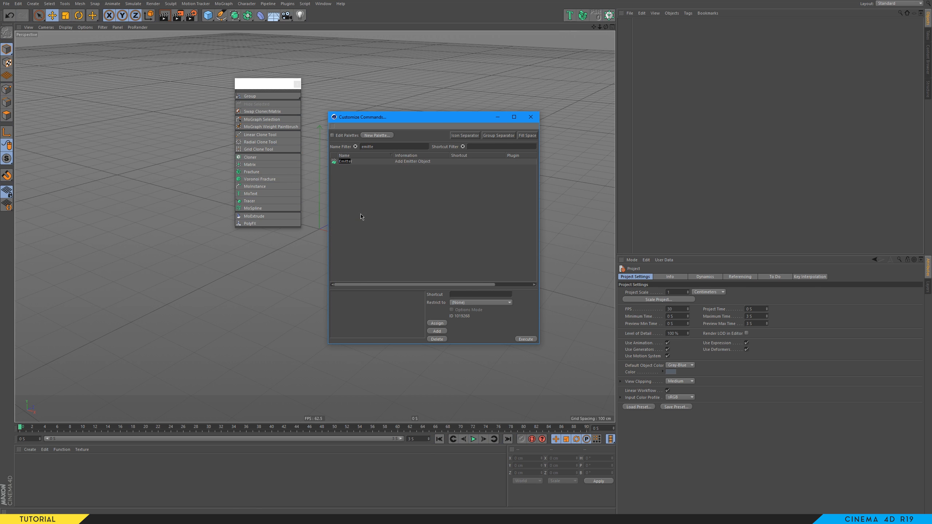
left_click_drag(345, 164, 558, 16)
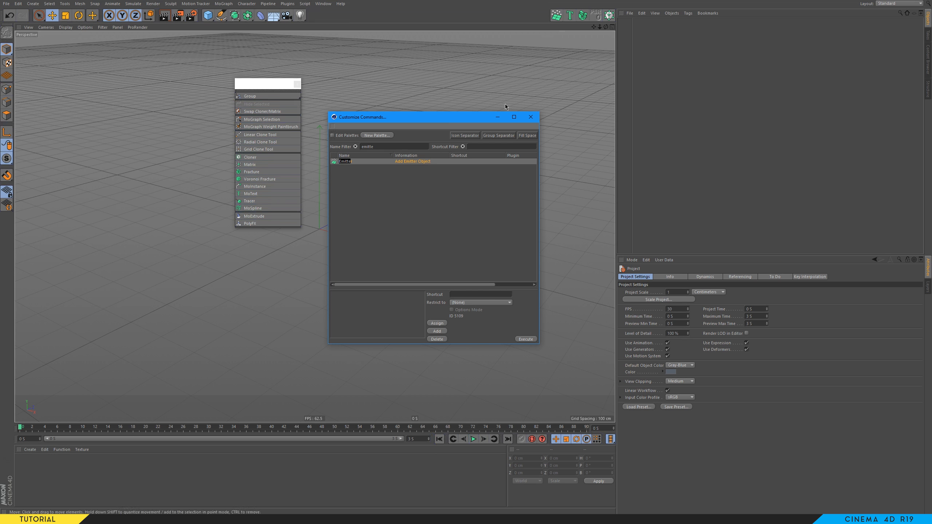
Step: Close the floating MoGraph palette and reposition the Customize Commands window over the viewport
left_click(296, 84)
left_click_drag(407, 118, 377, 103)
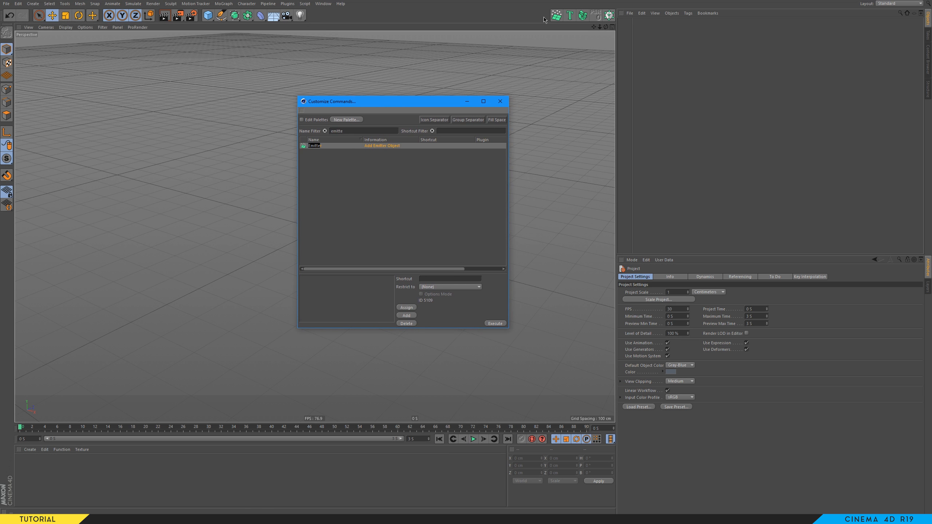
left_click_drag(386, 103, 389, 104)
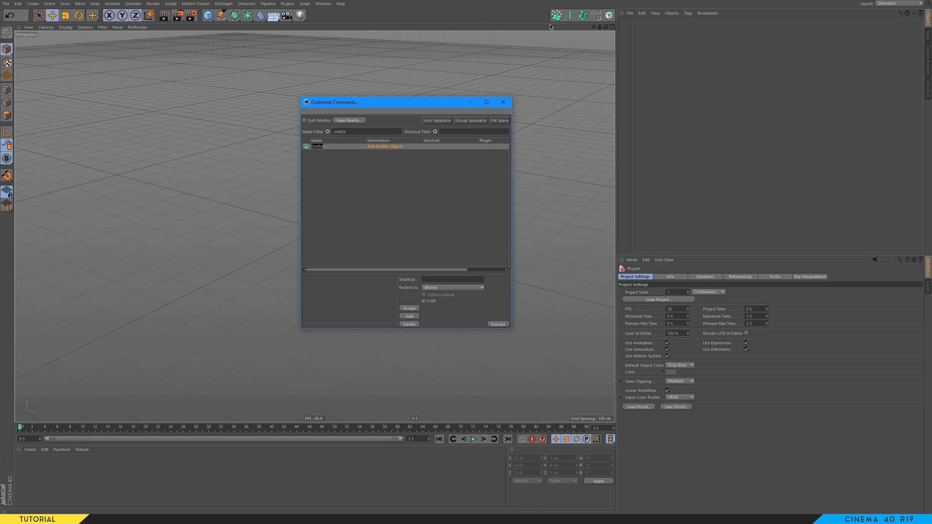
left_click_drag(413, 102, 411, 111)
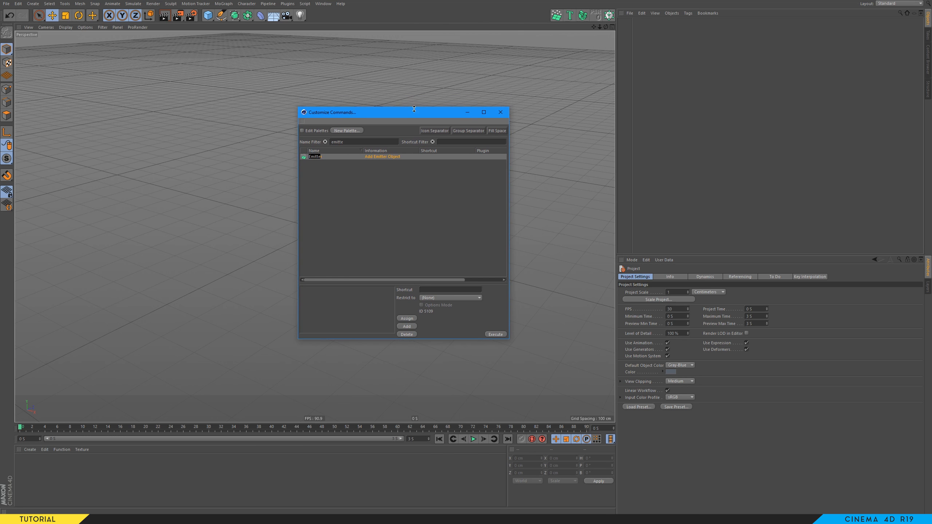
Step: Try the new toolbar commands by adding a Cloner and a MoText object, deleting each one after creating it
left_click(224, 4)
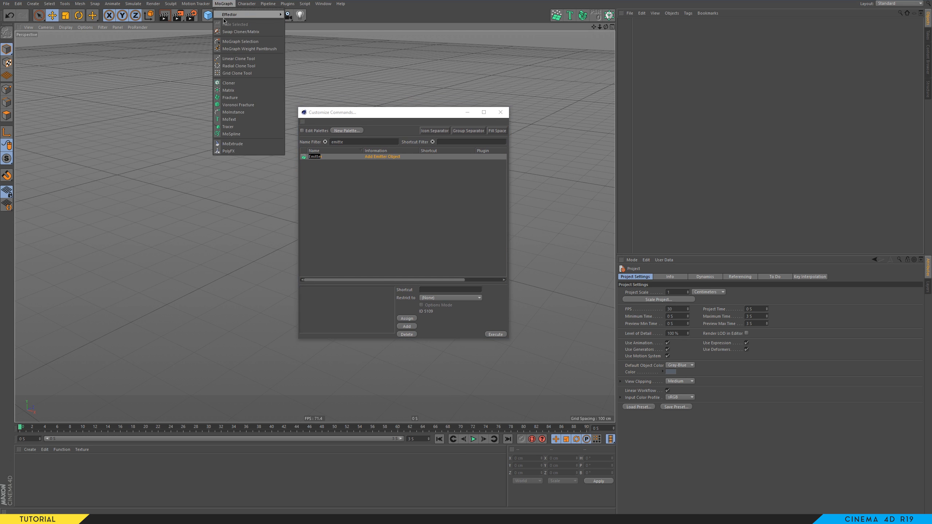
left_click(609, 18)
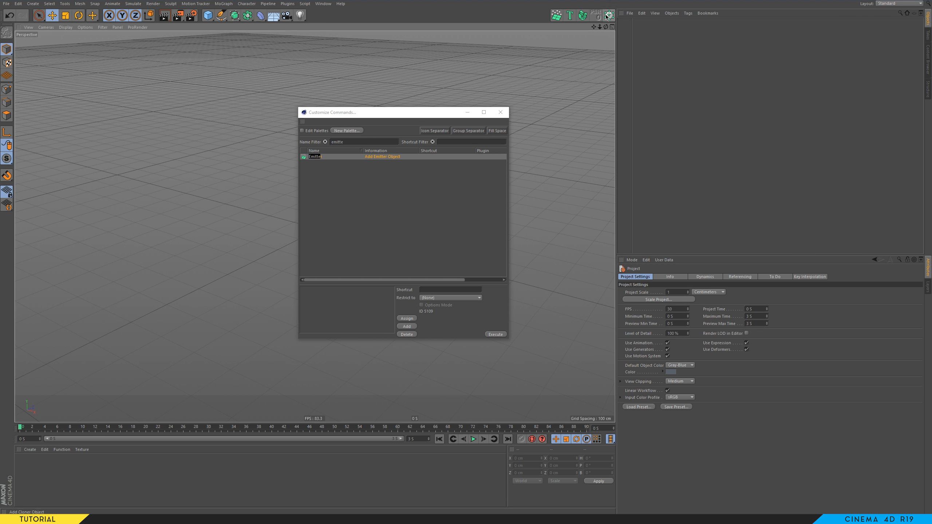
left_click(610, 16)
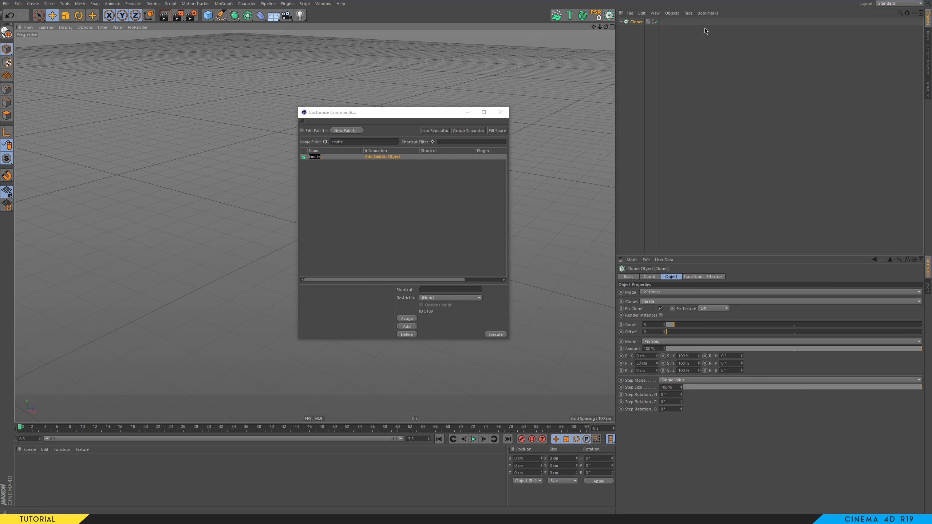
left_click(626, 24)
key("Delete")
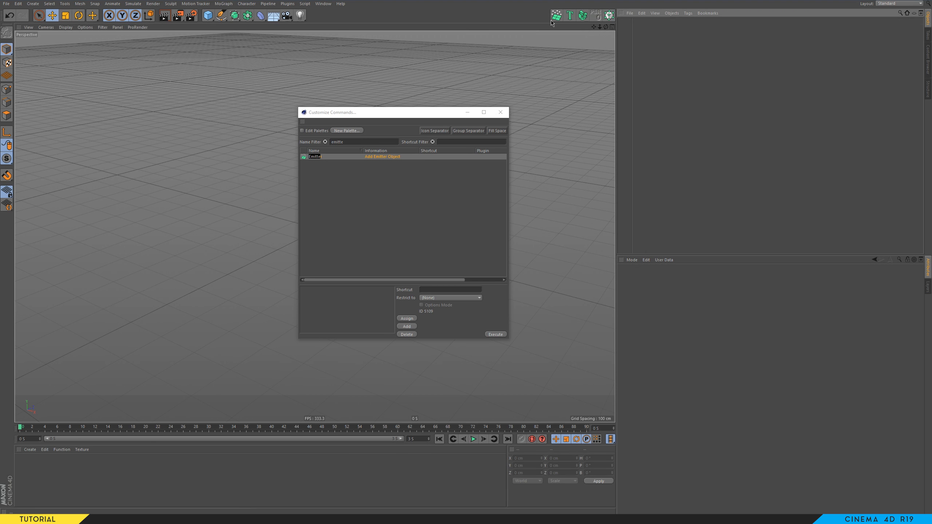
left_click(569, 15)
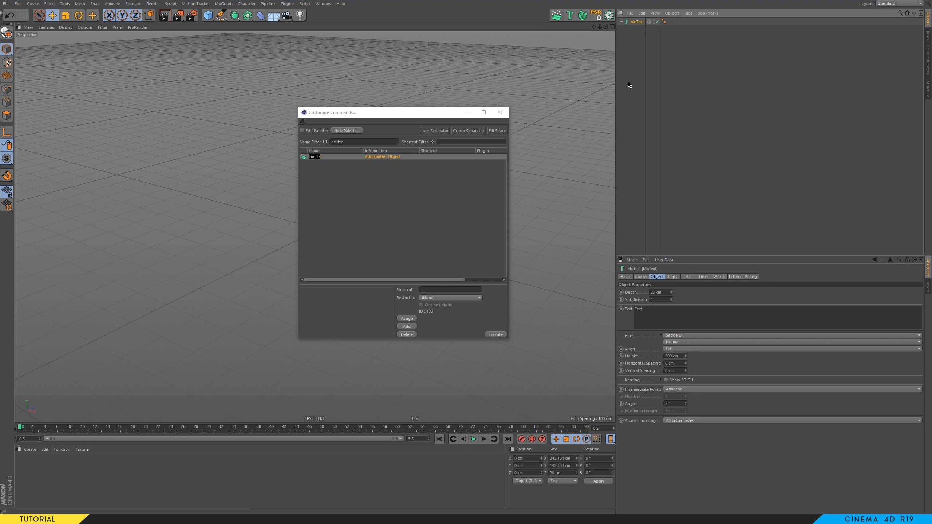
key("Delete")
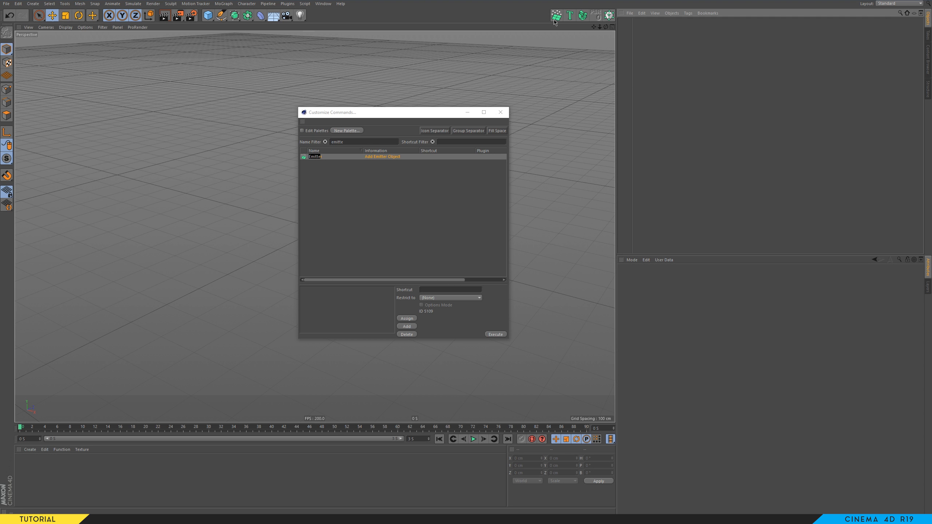
Step: Filter the commands by "inter" and add the Interactive Render Region command to the main toolbar
left_click_drag(178, 15, 213, 170)
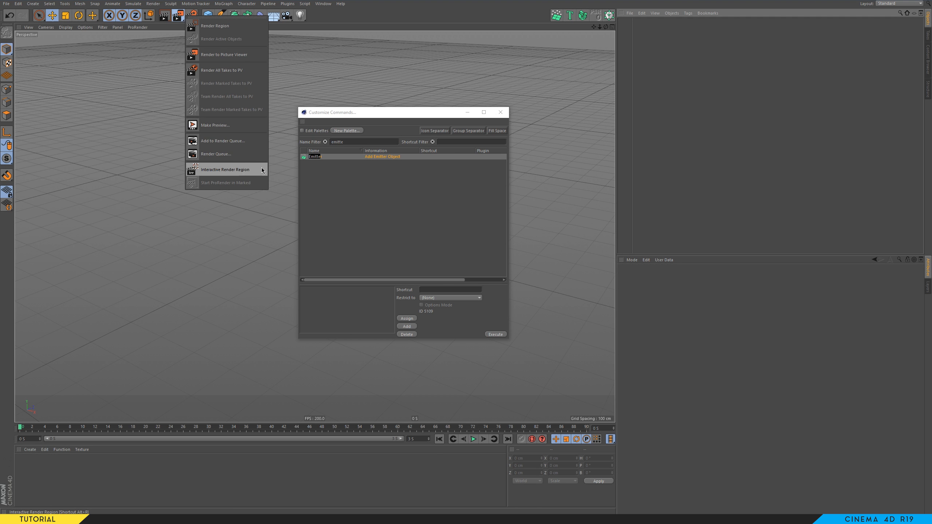
left_click(353, 142)
left_click_drag(352, 141, 324, 173)
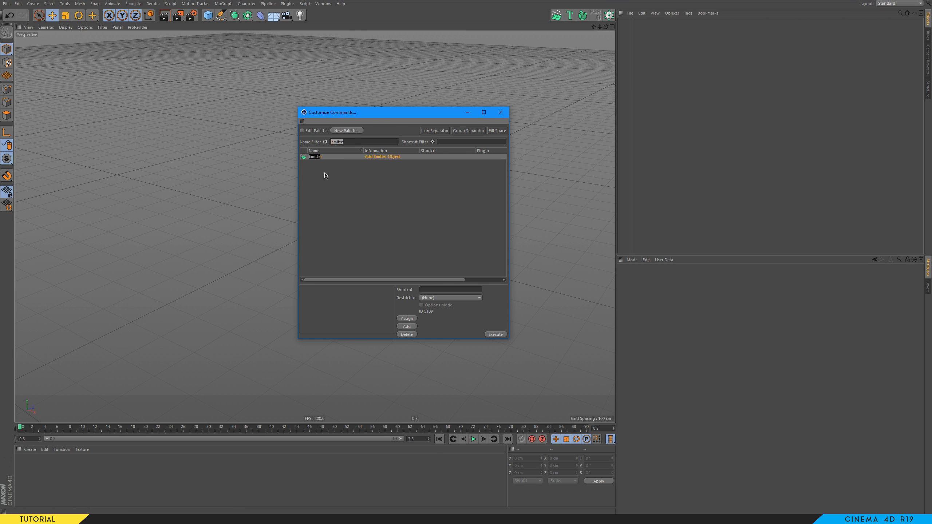
type("inter")
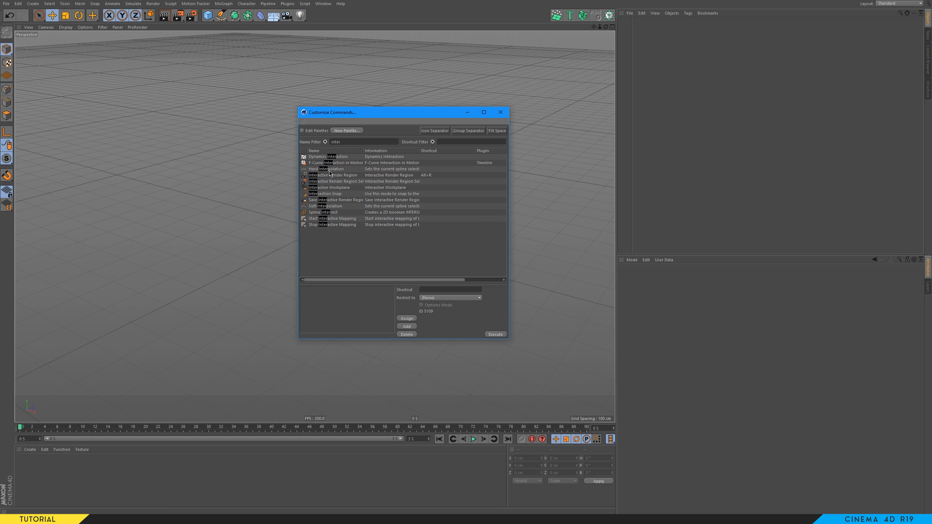
left_click(326, 181)
left_click(351, 177)
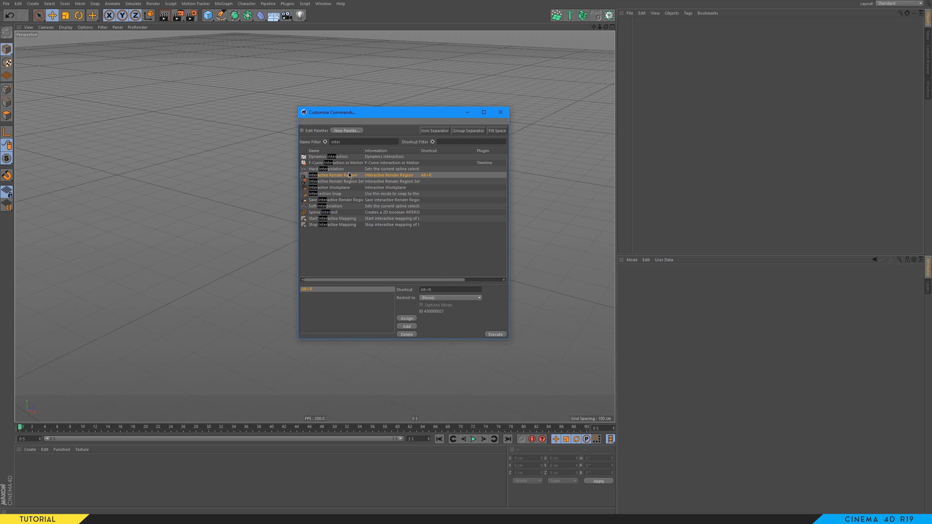
left_click_drag(328, 177, 425, 161)
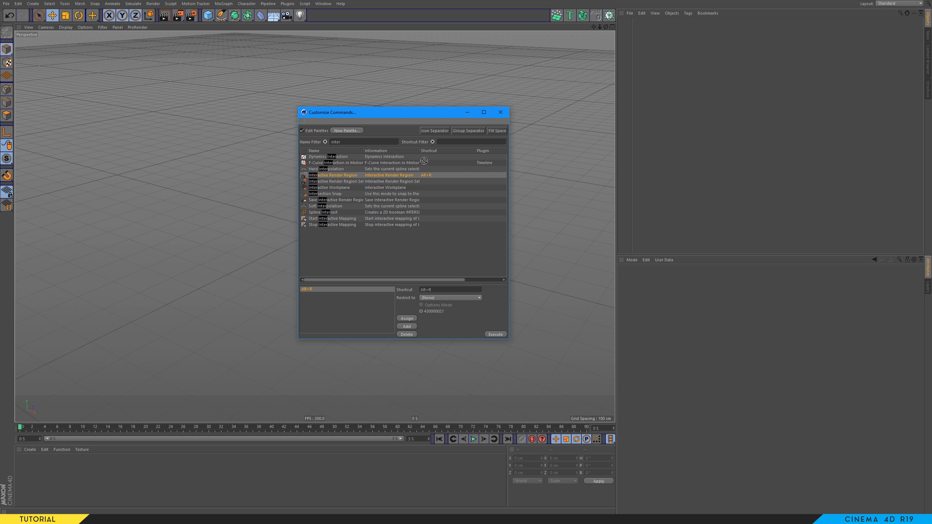
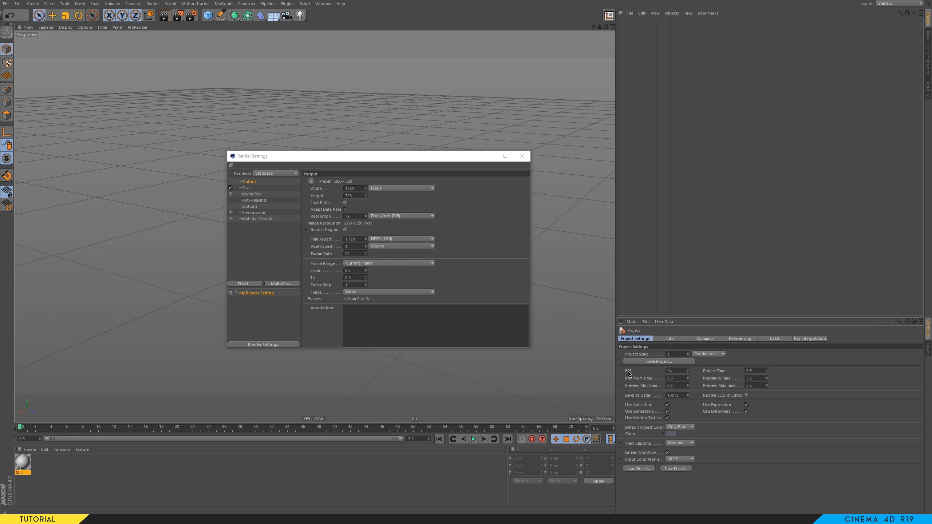
Step: Set the project FPS and the render output frame rate to 30, and reposition the Render Settings window
left_click_drag(673, 371, 655, 372)
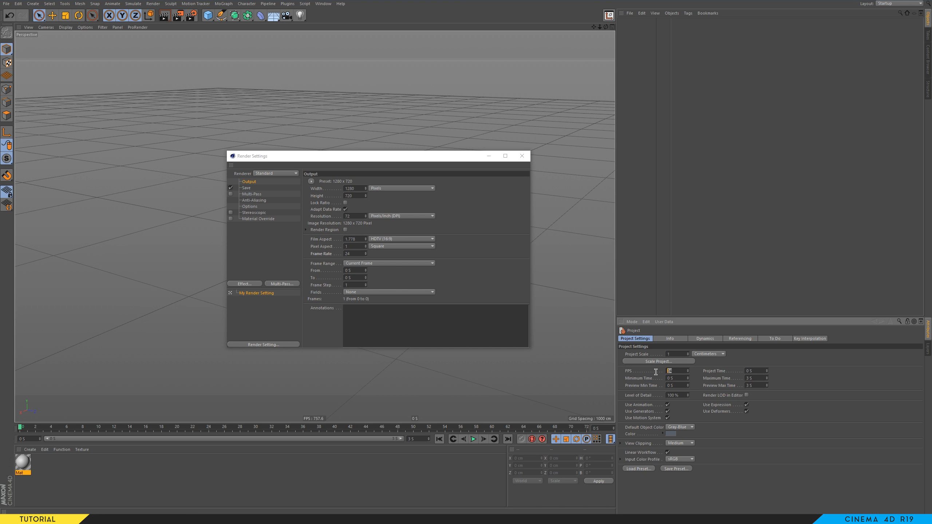
type("30")
left_click_drag(355, 254, 330, 280)
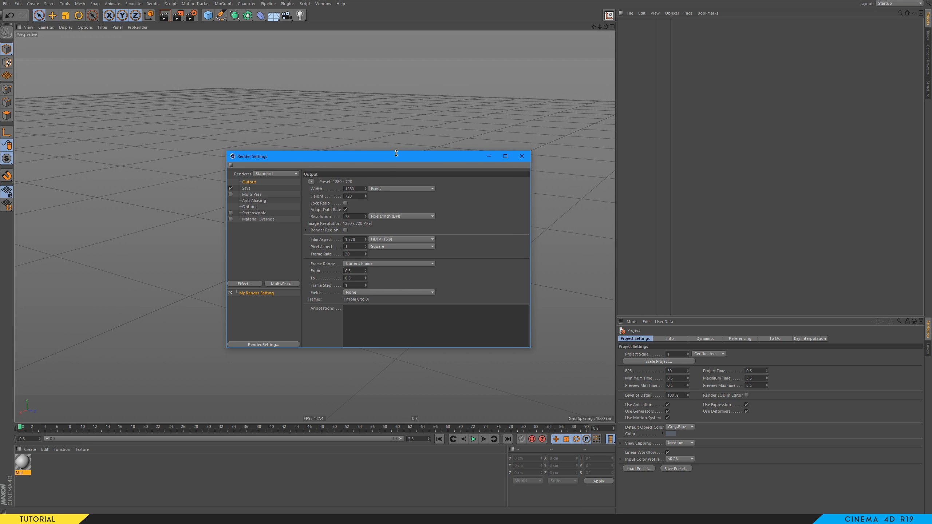
left_click_drag(388, 156, 380, 132)
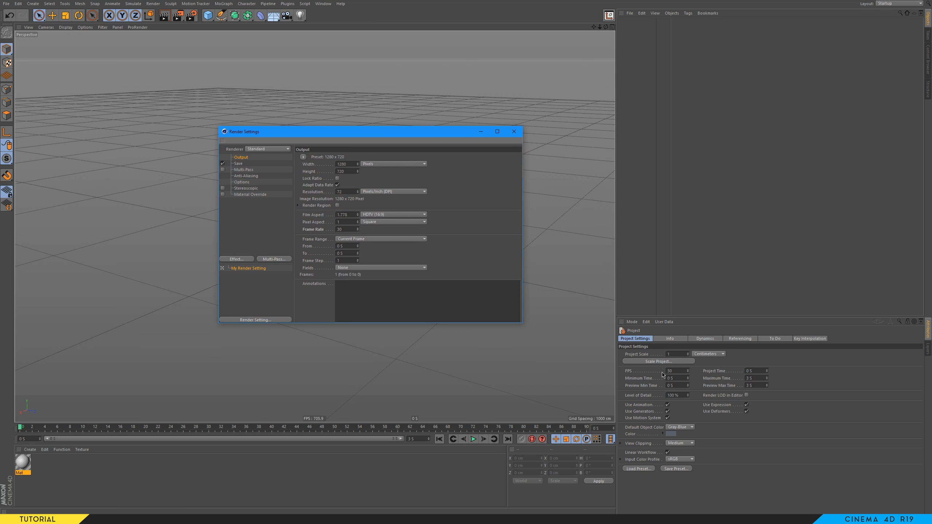
Step: Set the project FPS and the render frame rate back to 24
double_click(675, 371)
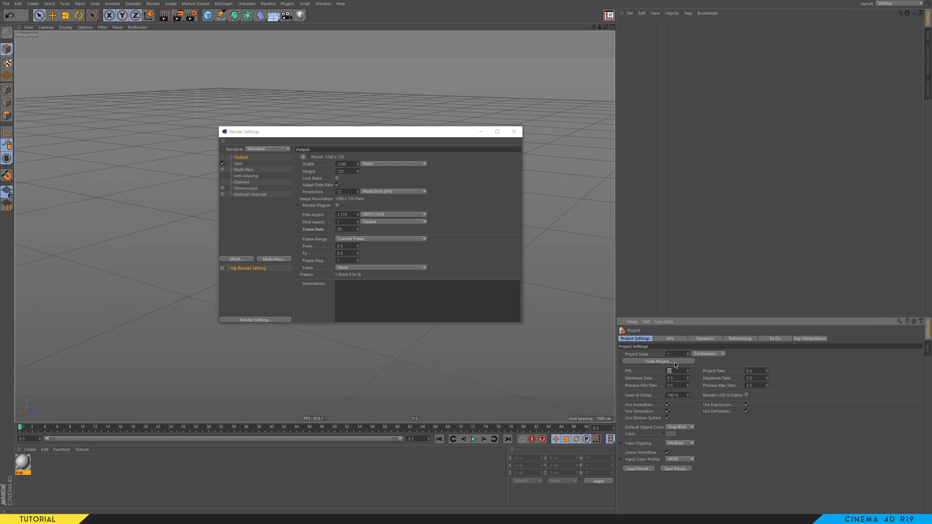
key("Return")
left_click(348, 230)
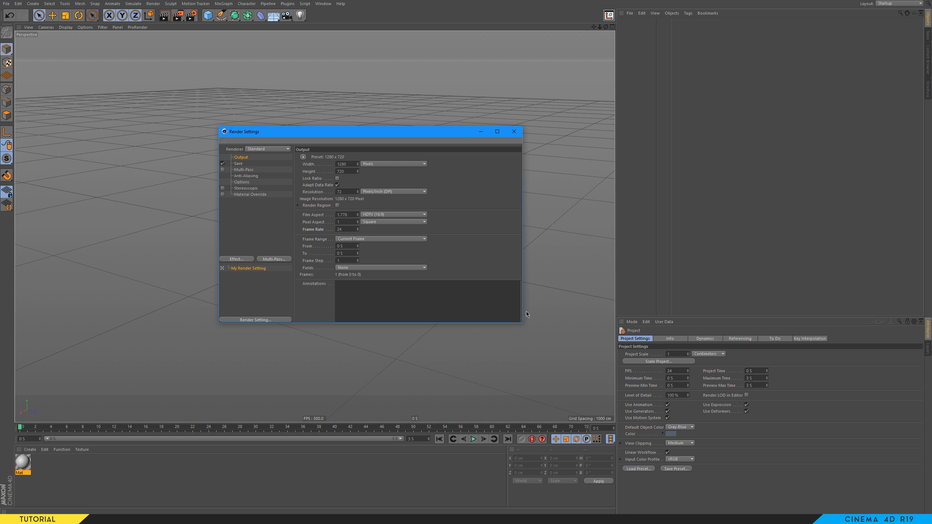
Step: Match the project FPS and the Render Settings frame rate at 30
left_click(682, 370)
type("30")
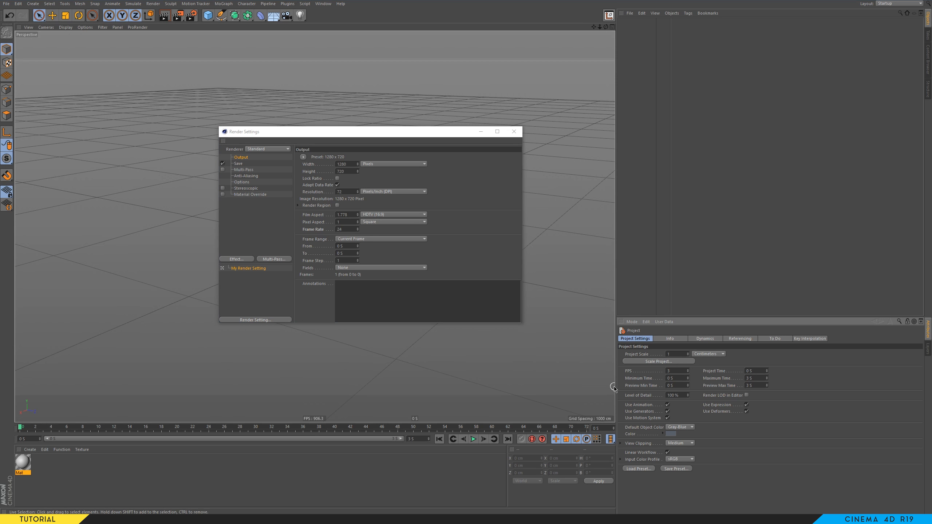
left_click(345, 228)
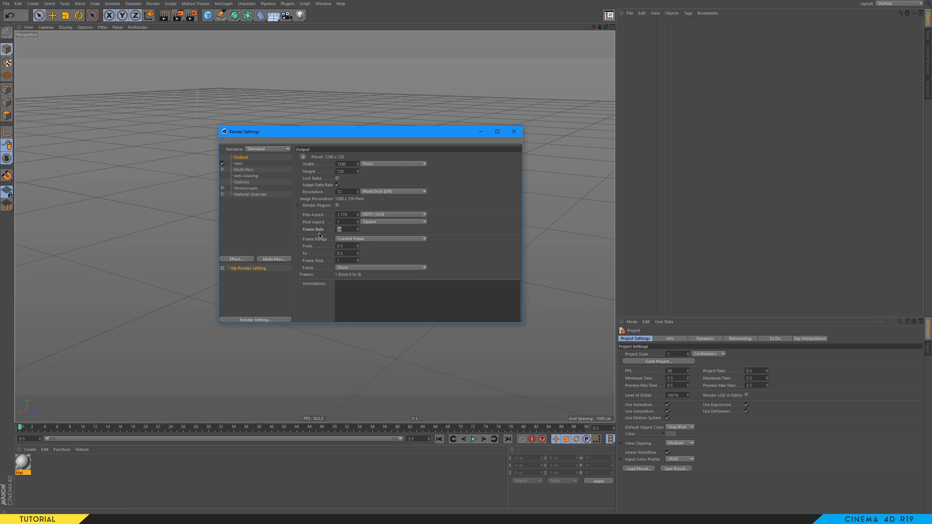
type("30")
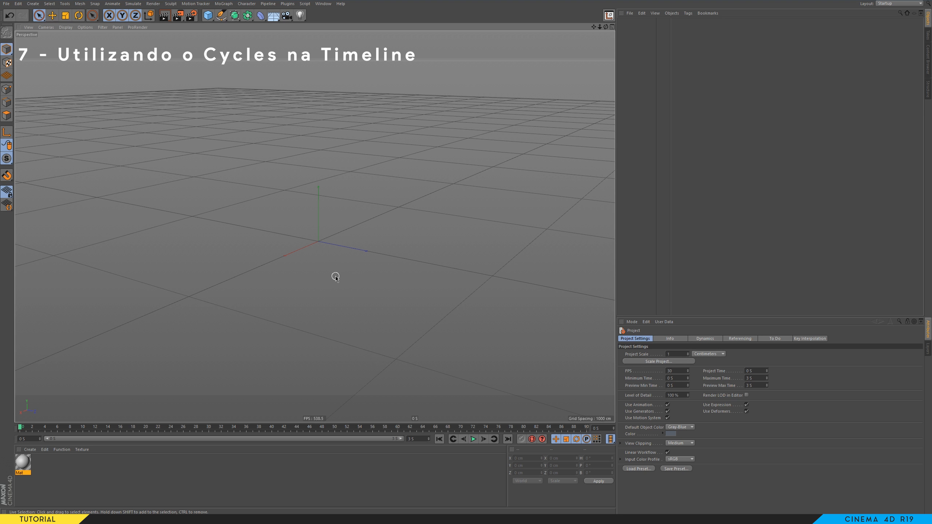
Step: Add a Cube primitive at the scene origin
scroll(323, 250, "up", 3)
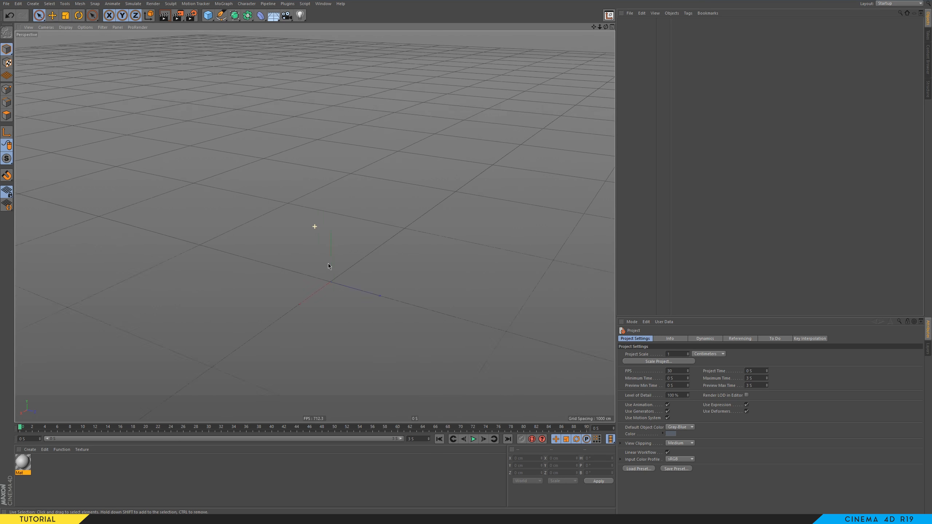
scroll(309, 218, "up", 5)
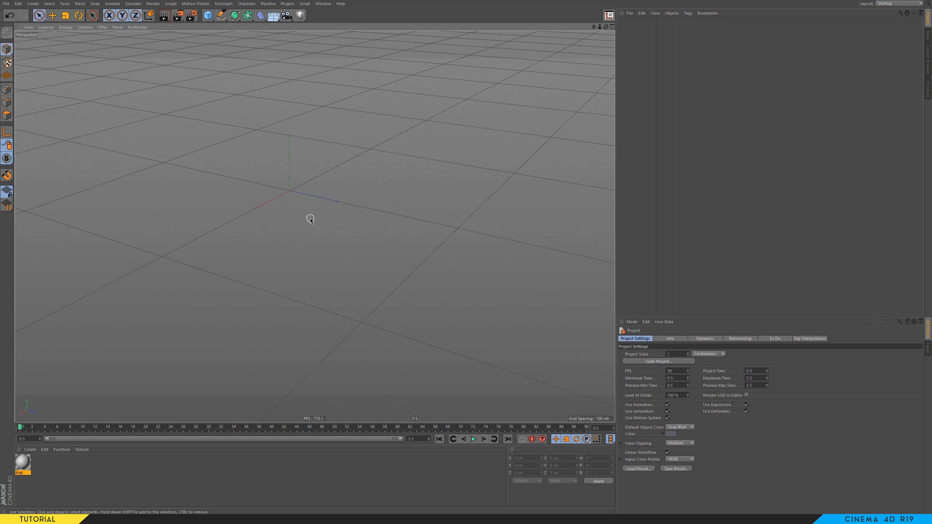
left_click(208, 15)
scroll(299, 215, "up", 2)
middle_click_drag(308, 223, 345, 245, "alt")
left_click_drag(345, 246, 329, 242, "alt")
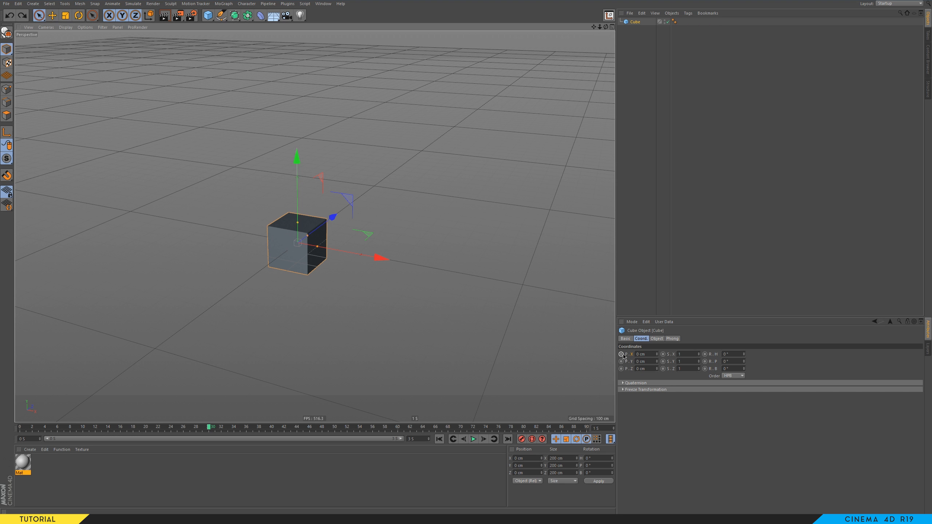
Step: Keyframe the cube's X position at 0 cm on frame 0 and at about 853 cm on frame 30
left_click(620, 354)
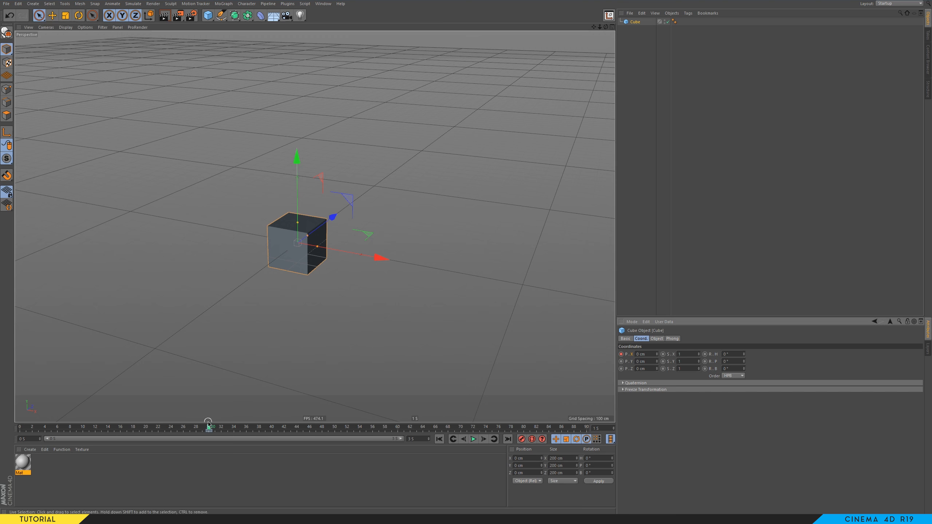
left_click(120, 429)
left_click(154, 428)
left_click(209, 429)
left_click_drag(376, 257, 573, 293)
left_click(621, 353)
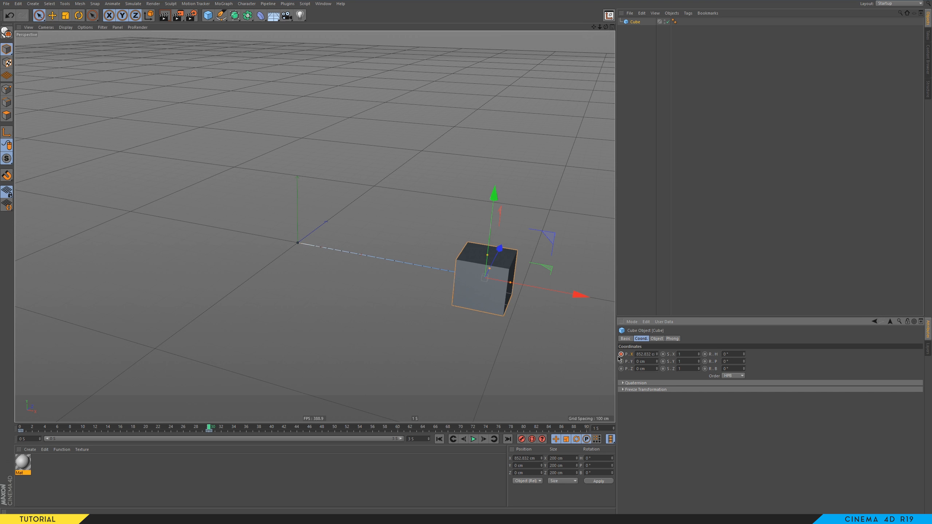
Step: Set the cube's X position to 0 cm at frame 60 to key its return to the origin
left_click_drag(375, 429, 398, 429)
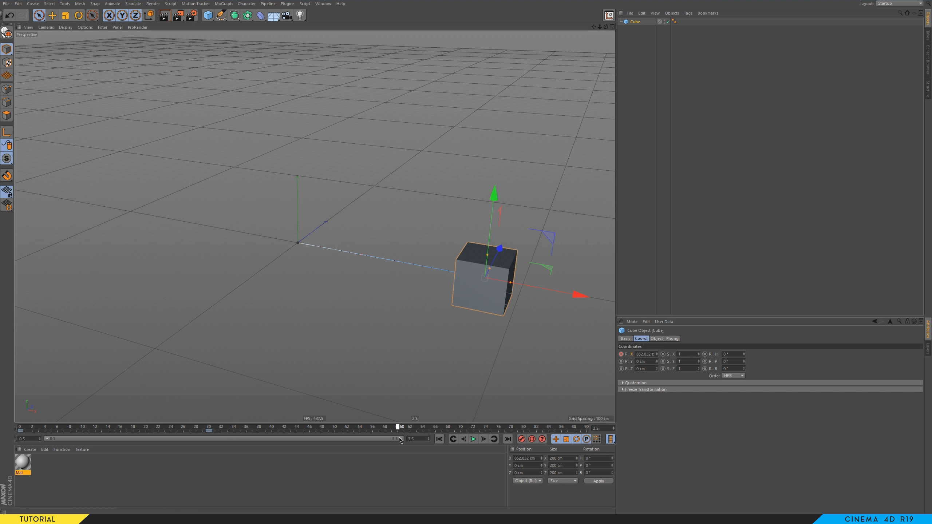
left_click(636, 353)
type("0")
key("Return")
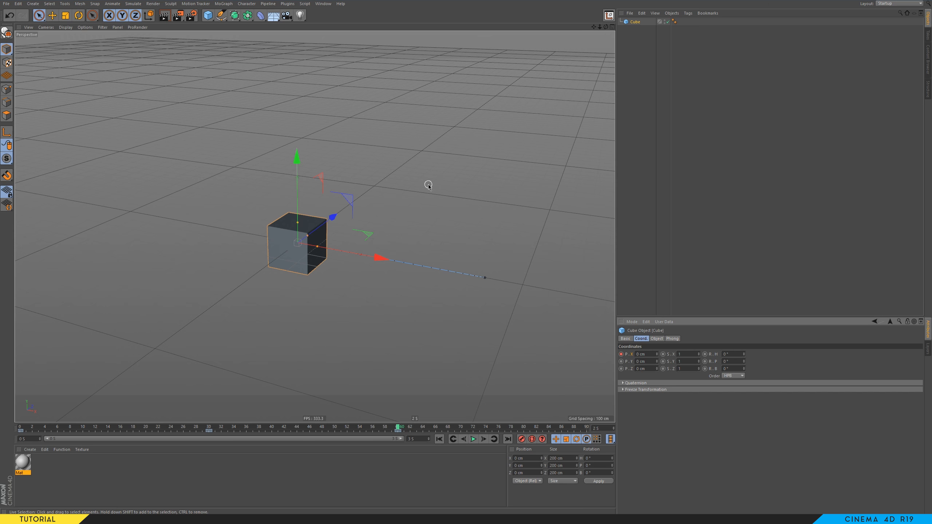
Step: Open the Timeline, place its window clear of the cube and switch it to F-Curve mode
key("shift+F3")
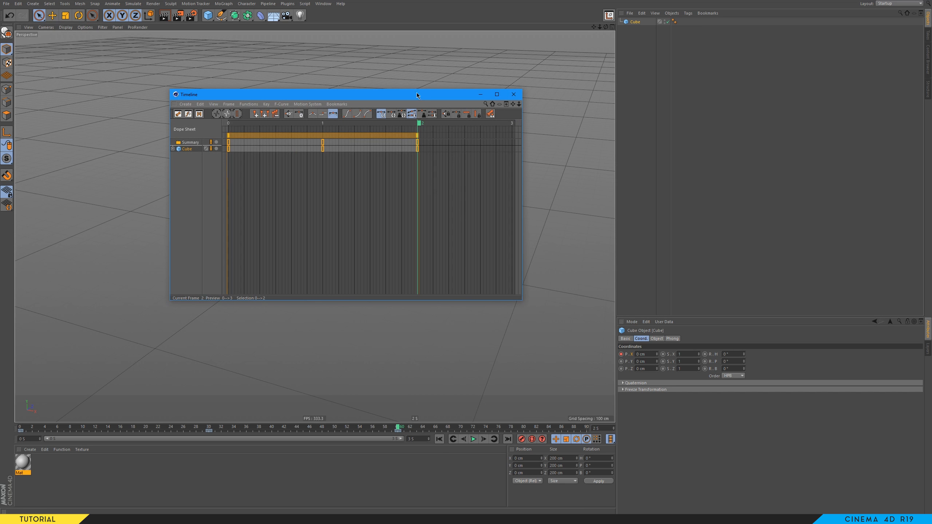
left_click_drag(429, 94, 705, 129)
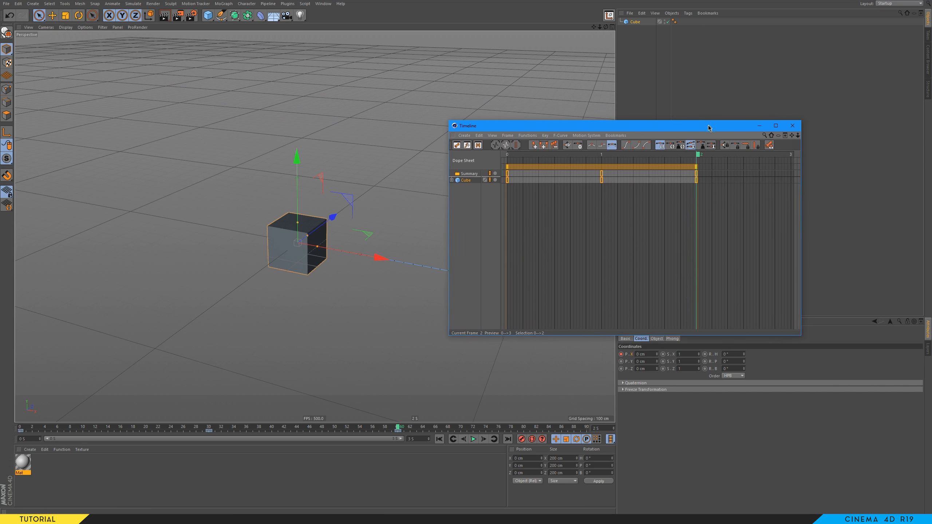
left_click(464, 147)
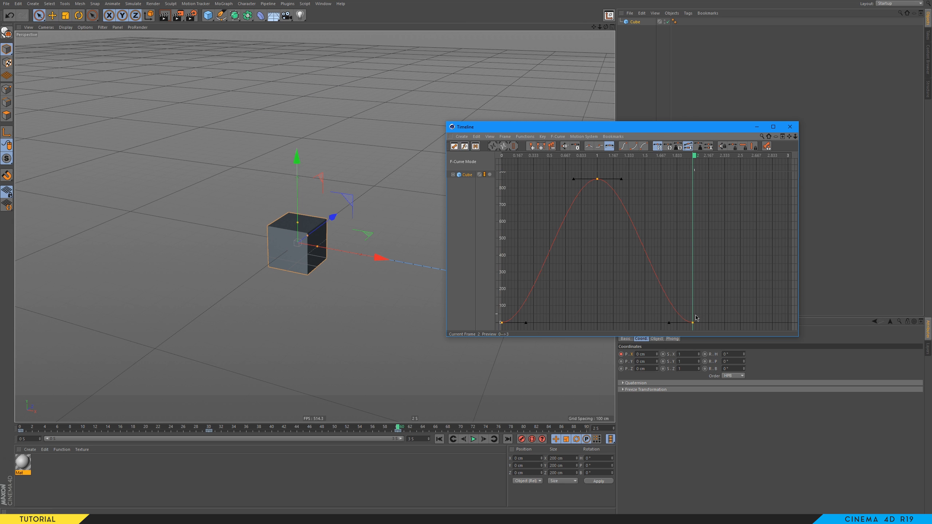
Step: Lengthen the horizontal tangents on the cube's X position curve for stronger easing, extending the middle key's tangents to about 0.46 s
left_click_drag(708, 330, 463, 167)
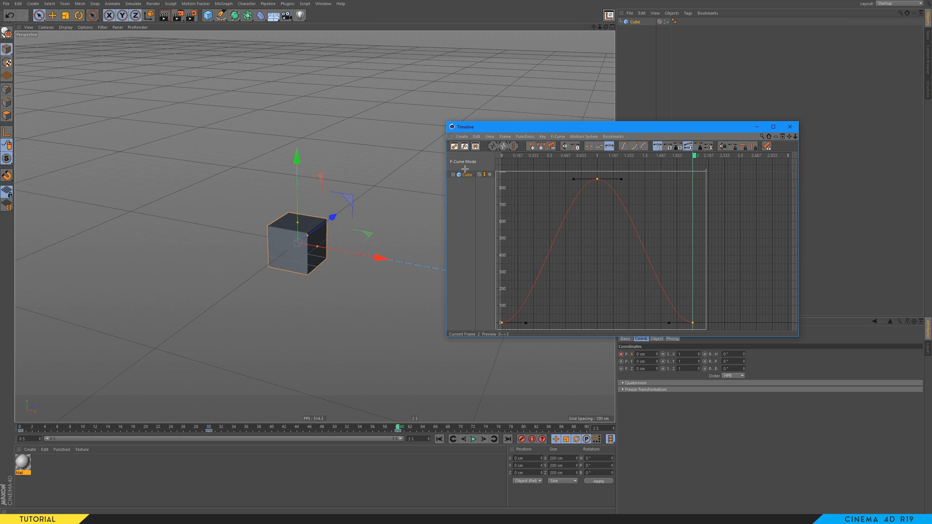
left_click(527, 322)
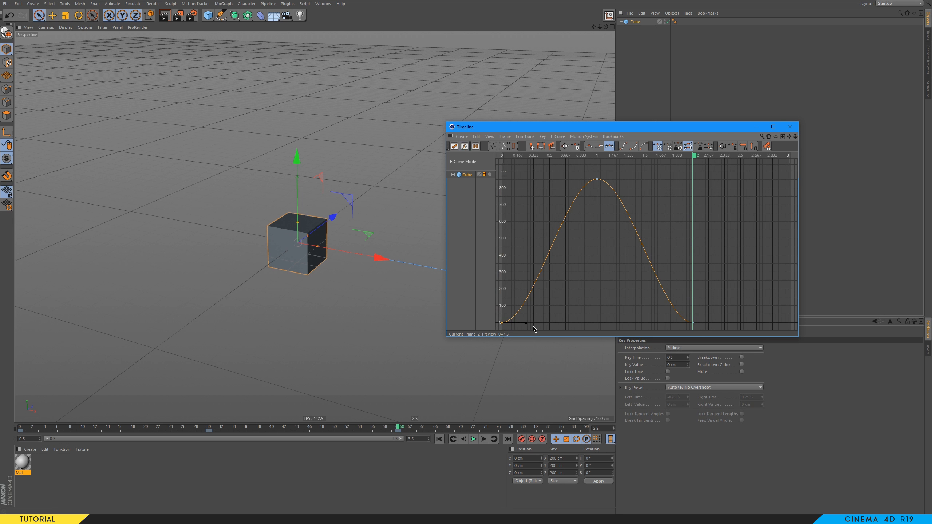
left_click_drag(526, 323, 555, 323)
left_click_drag(612, 303, 622, 323)
left_click_drag(561, 172, 646, 200)
left_click_drag(573, 179, 554, 181)
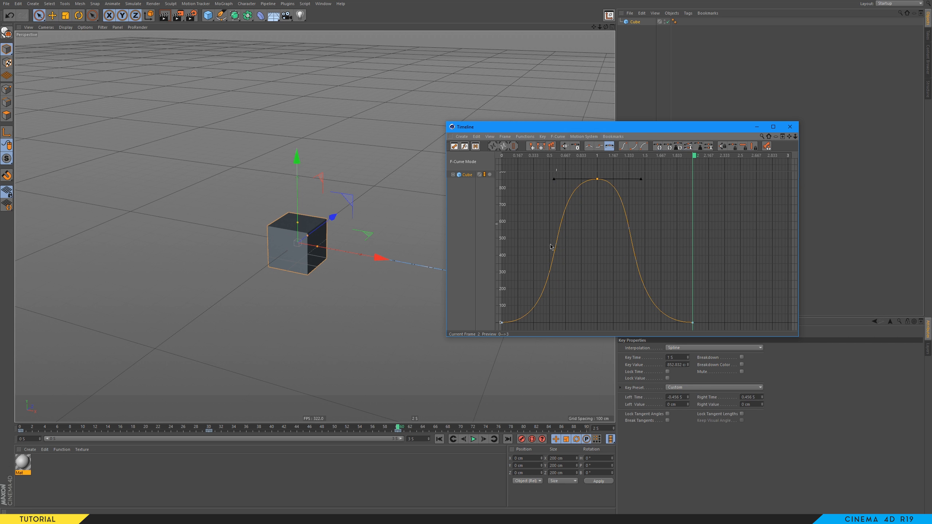
Step: Shorten the project to 2 s and play the cube's movement with the Timeline window moved clear of the cube
left_click(419, 439)
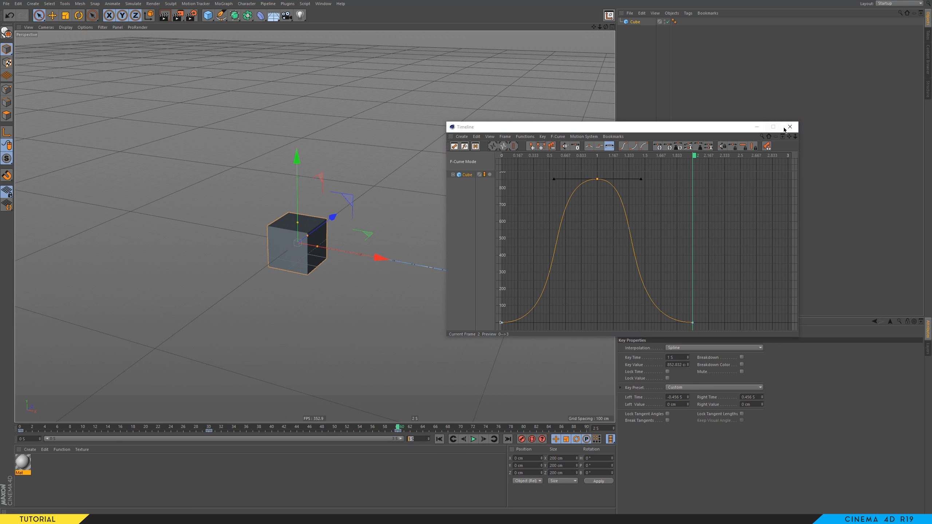
left_click_drag(710, 126, 772, 47)
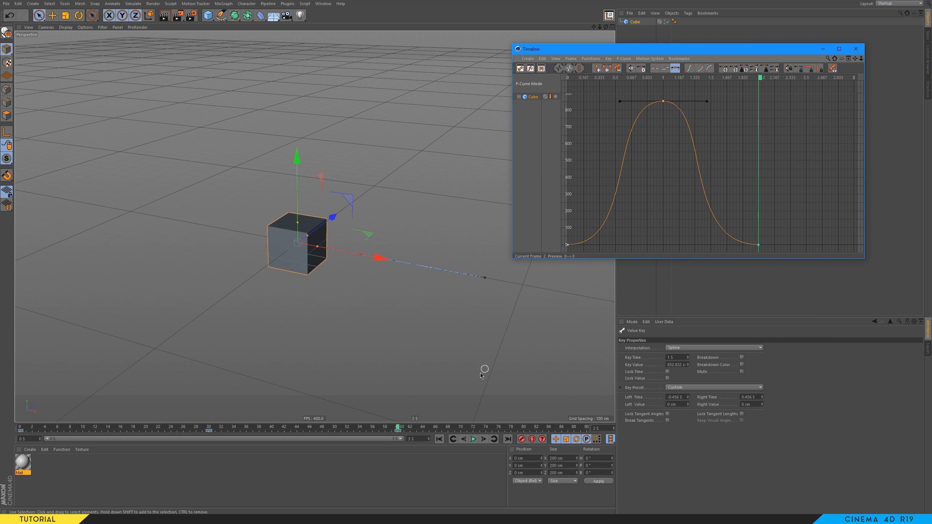
double_click(418, 439)
type("2")
key("Return")
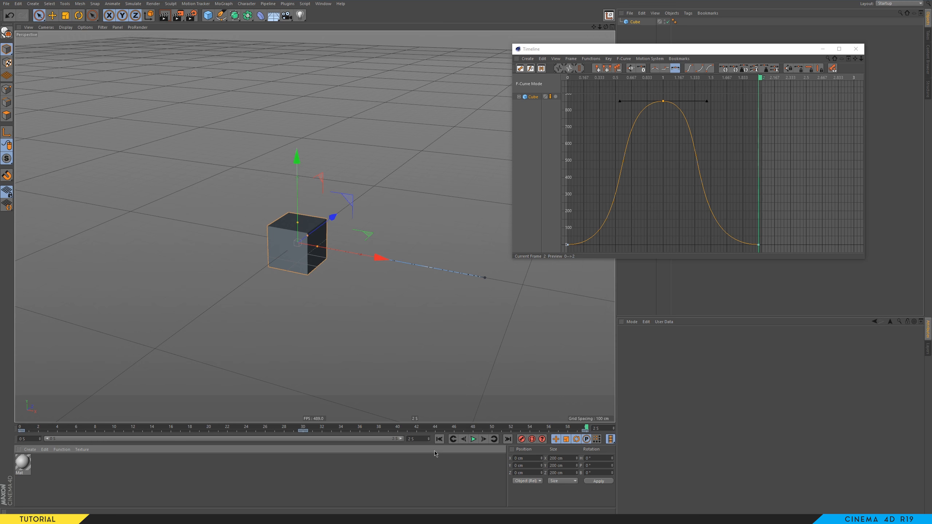
left_click(474, 439)
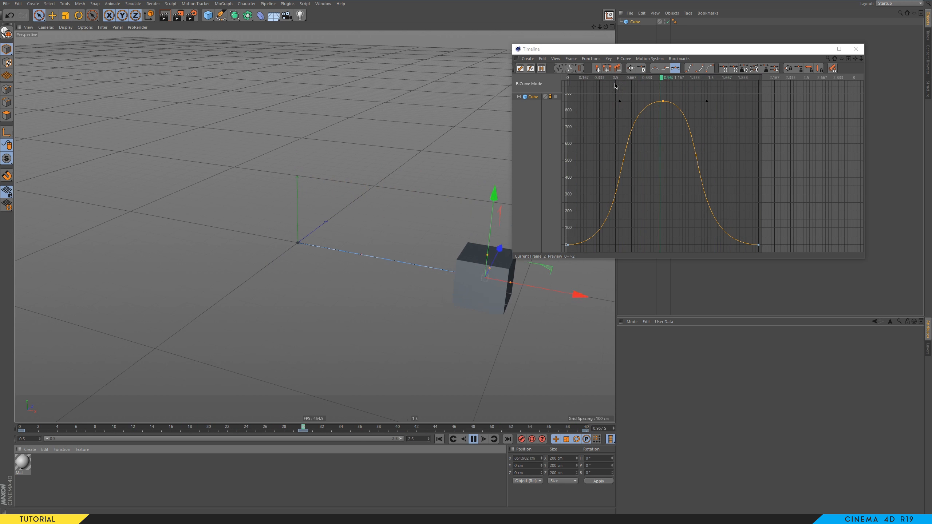
left_click_drag(620, 54, 669, 57)
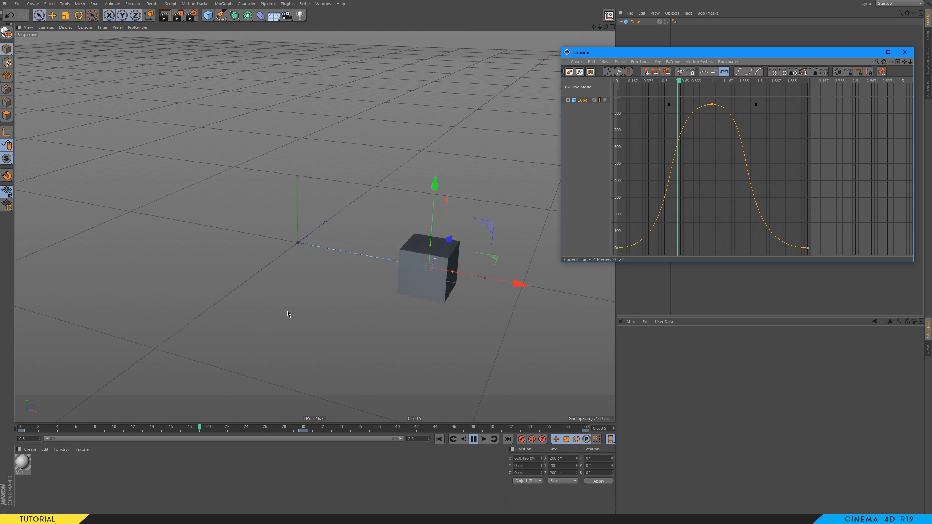
Step: Set the project's end time to 20 s and extend the preview range to the full length
left_click(422, 440)
key("BackSpace")
key("BackSpace")
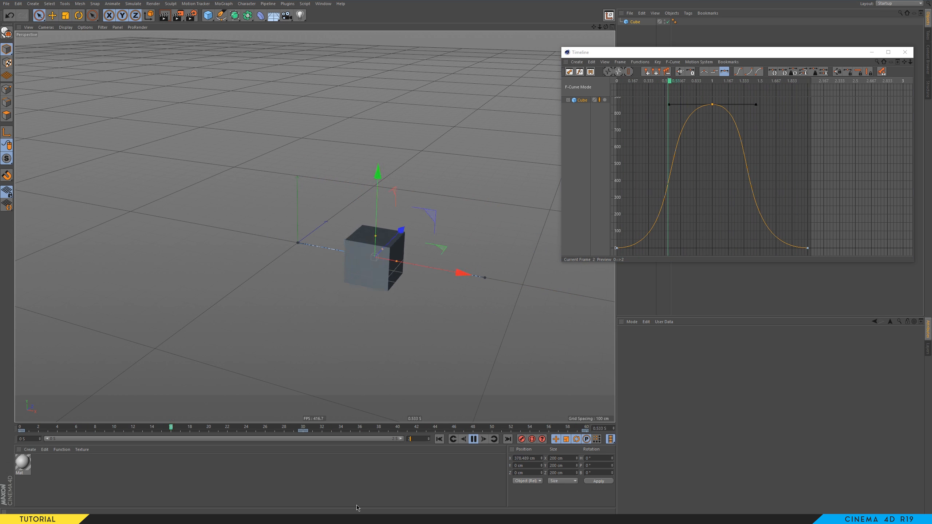
type("0")
key("Return")
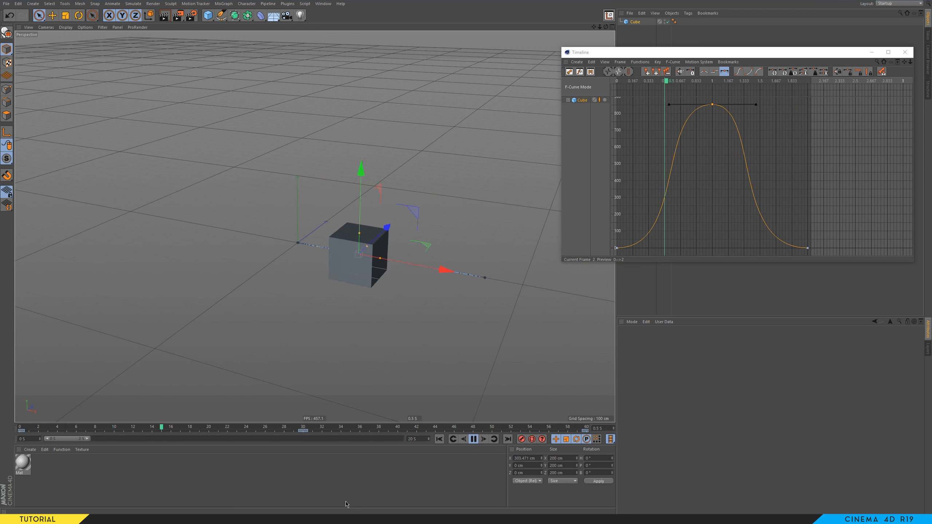
double_click(67, 439)
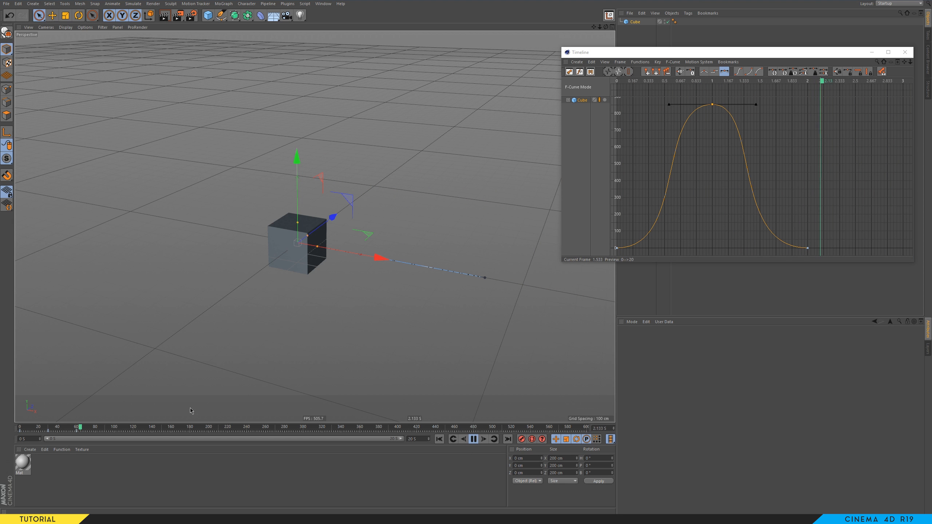
Step: Stop playback and cycle all three X position keys of the cube with 20 copies
left_click_drag(732, 56, 485, 97)
left_click(474, 439)
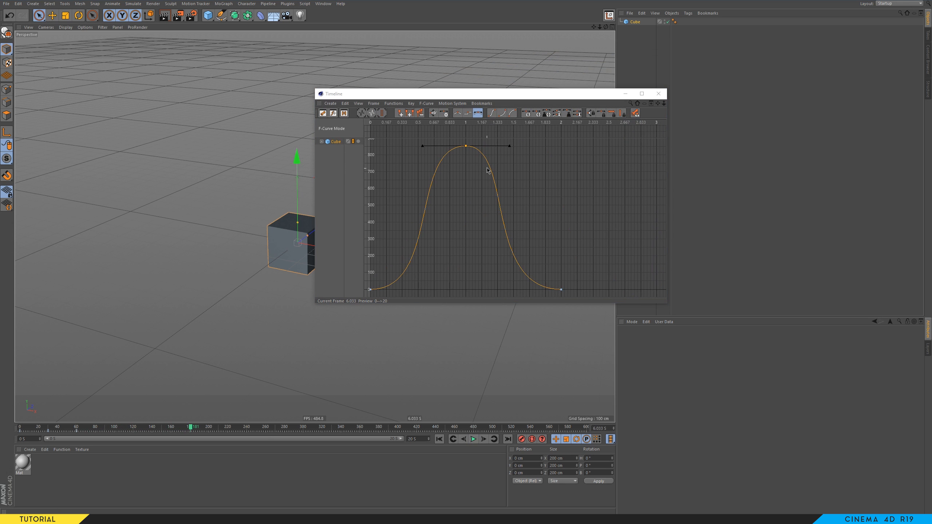
left_click_drag(584, 294, 364, 137)
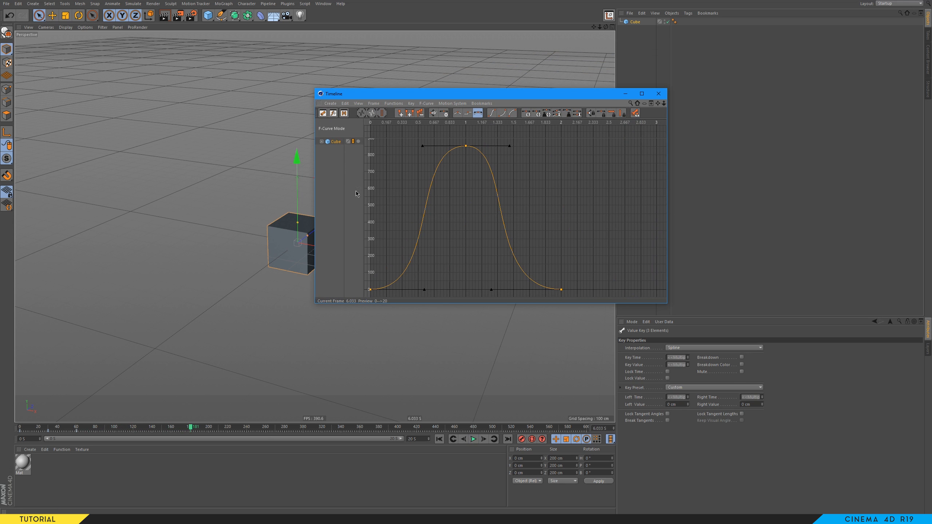
left_click(426, 103)
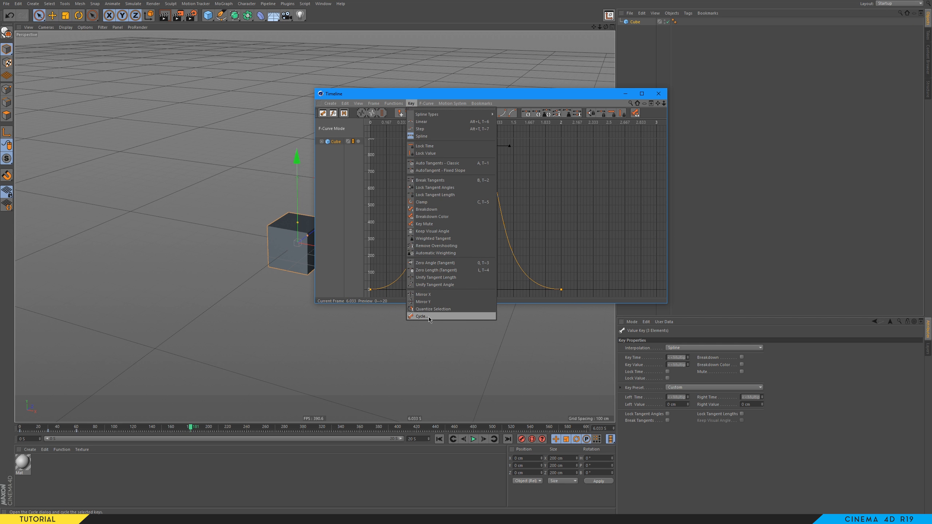
left_click(432, 318)
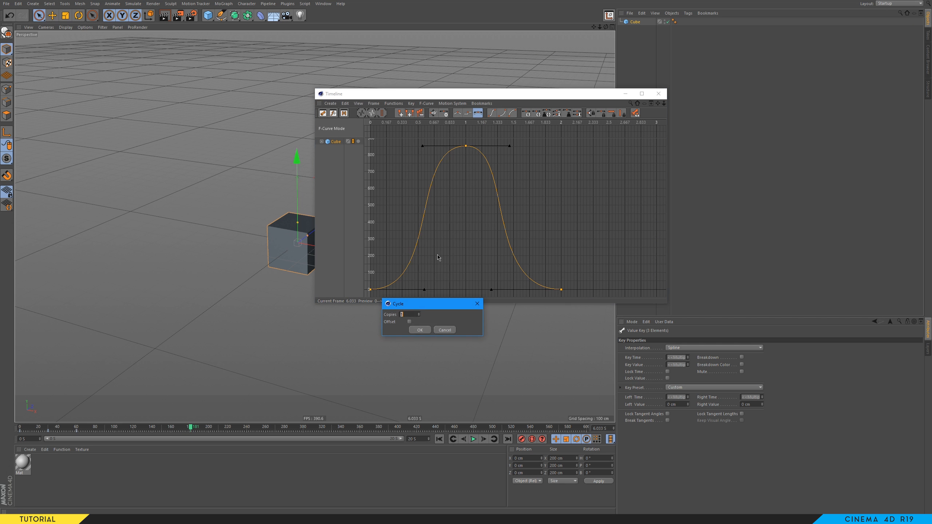
left_click_drag(426, 304, 201, 126)
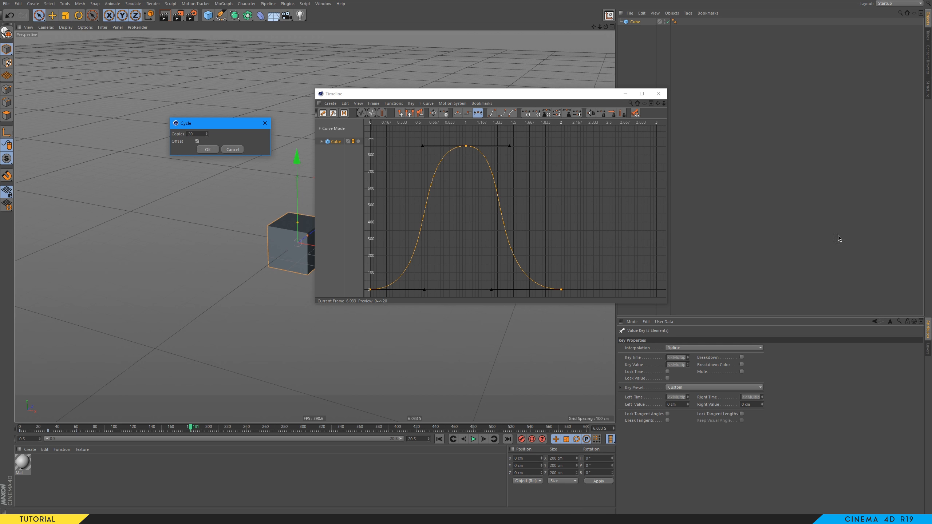
left_click(204, 149)
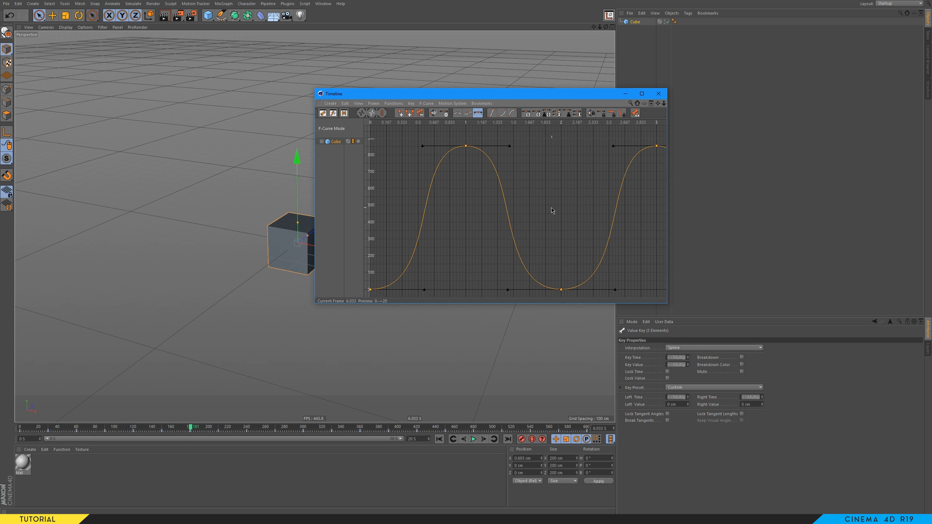
Step: Delete the cycled position keys that lie beyond 20 s on the cube's F-Curve
scroll(552, 208, "down", 5)
middle_click_drag(589, 213, 464, 205, "alt")
right_click_drag(631, 221, 502, 257, "alt")
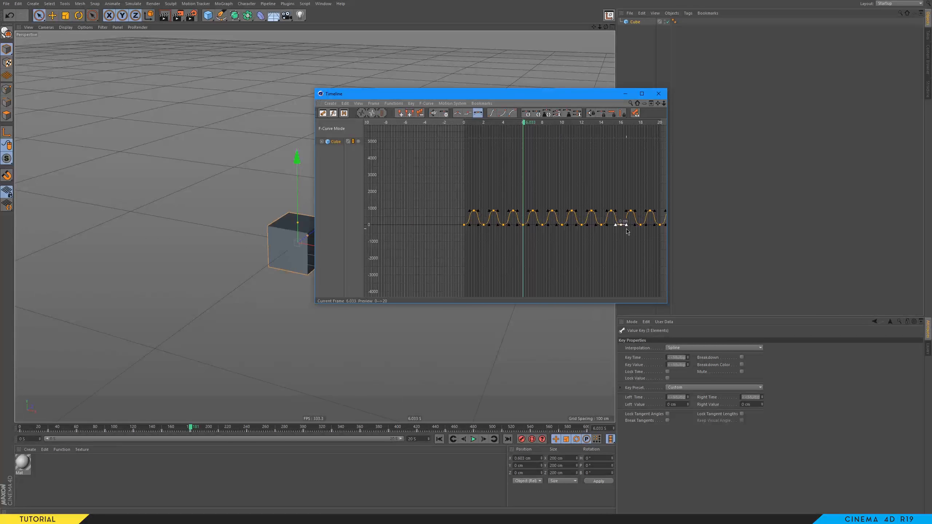
middle_click_drag(627, 231, 405, 229, "alt")
middle_click_drag(524, 203, 493, 209, "alt")
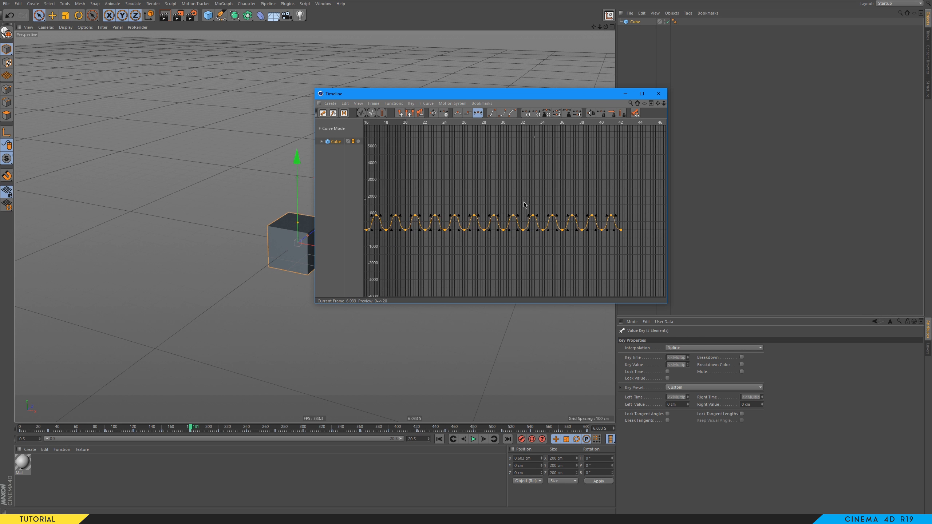
left_click_drag(635, 258, 466, 196)
left_click_drag(637, 245, 413, 187)
key("Delete")
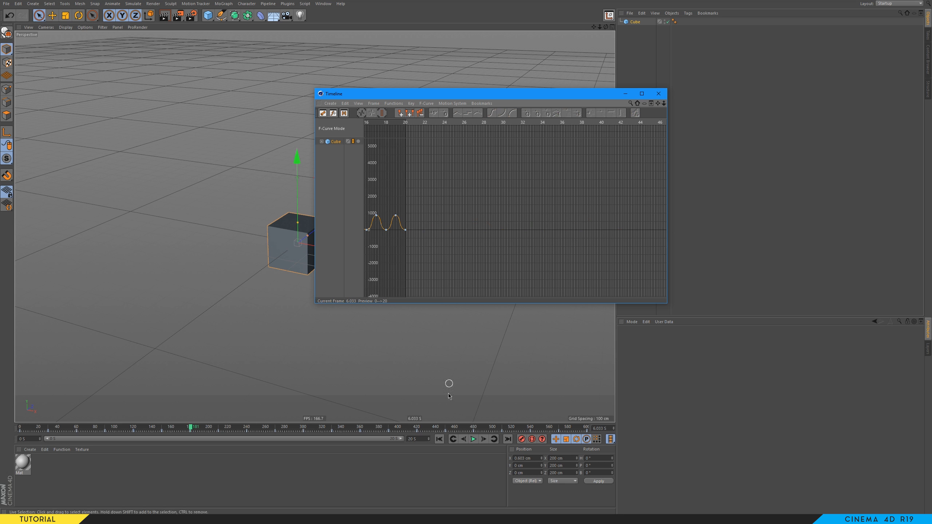
Step: Play the cycled cube animation from the start, keeping the Timeline window clear of the cube's path
left_click(440, 440)
left_click(473, 439)
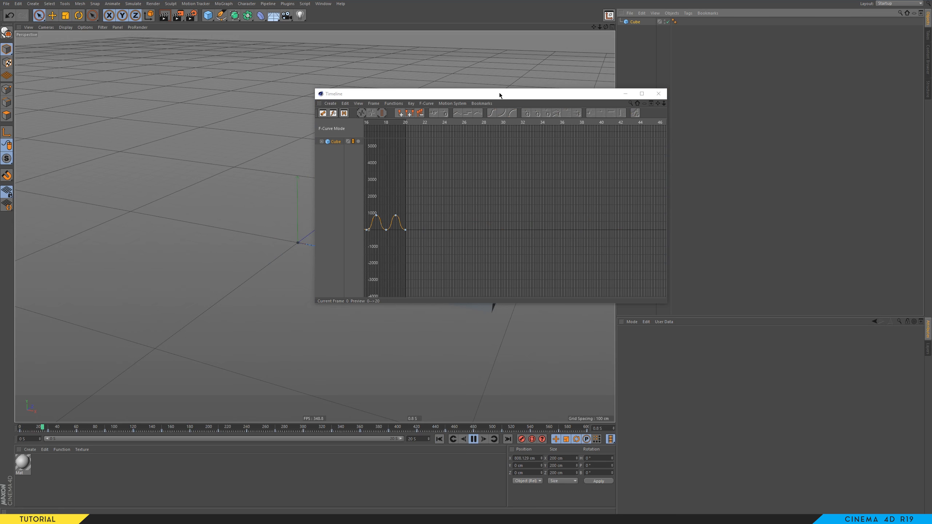
left_click_drag(501, 93, 780, 57)
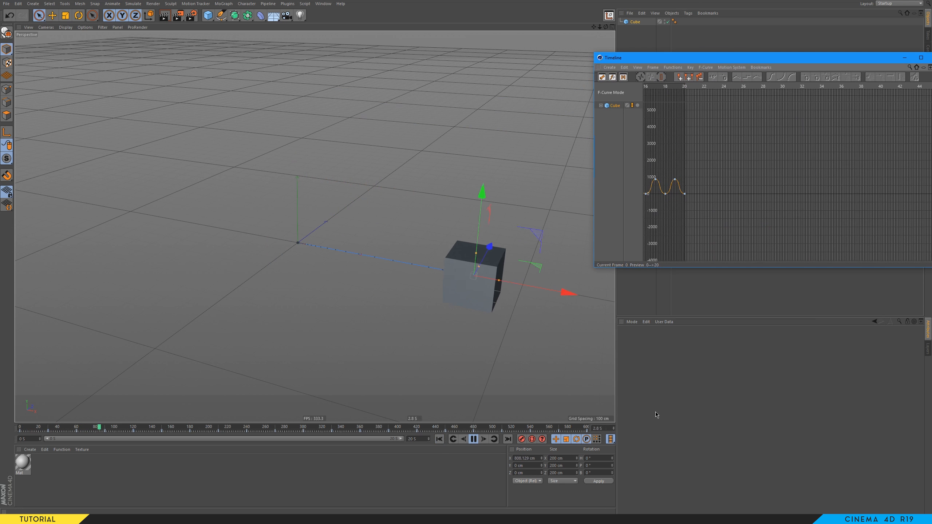
left_click(664, 400)
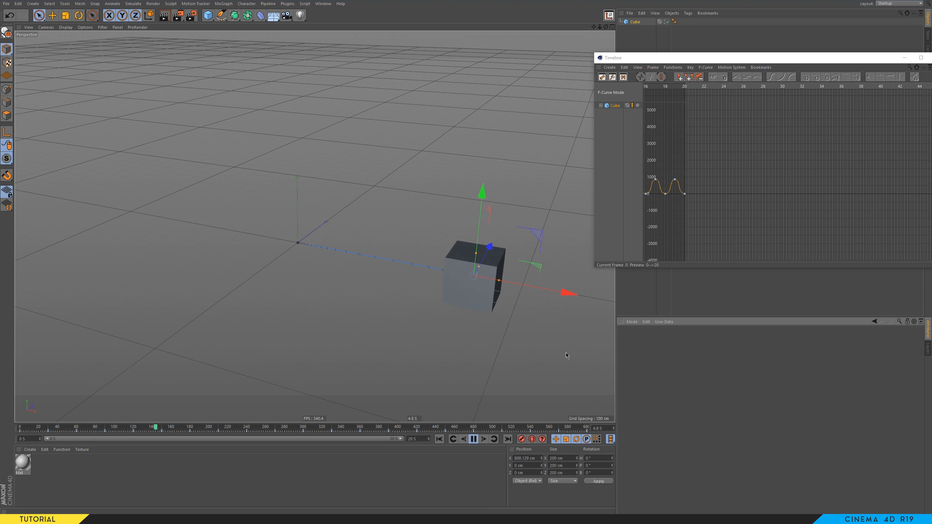
left_click(526, 347)
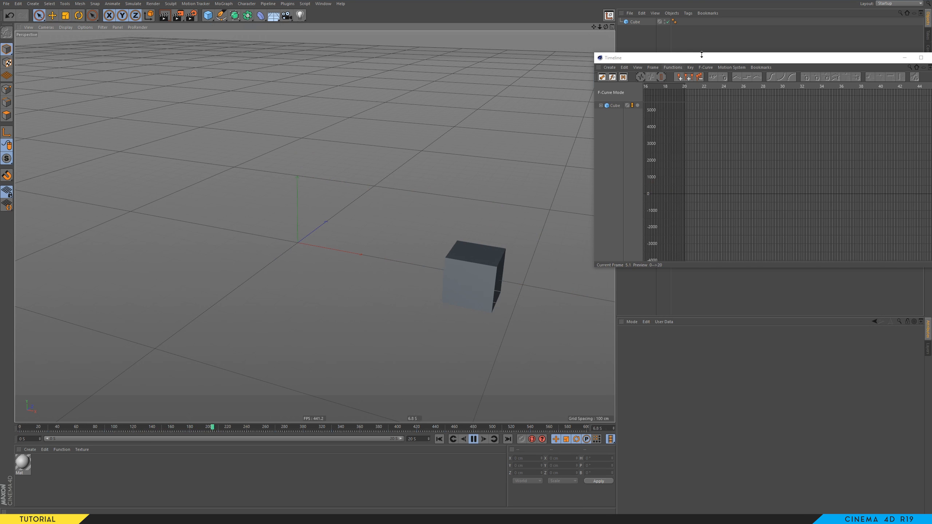
left_click_drag(692, 60, 692, 68)
left_click_drag(593, 50, 593, 51)
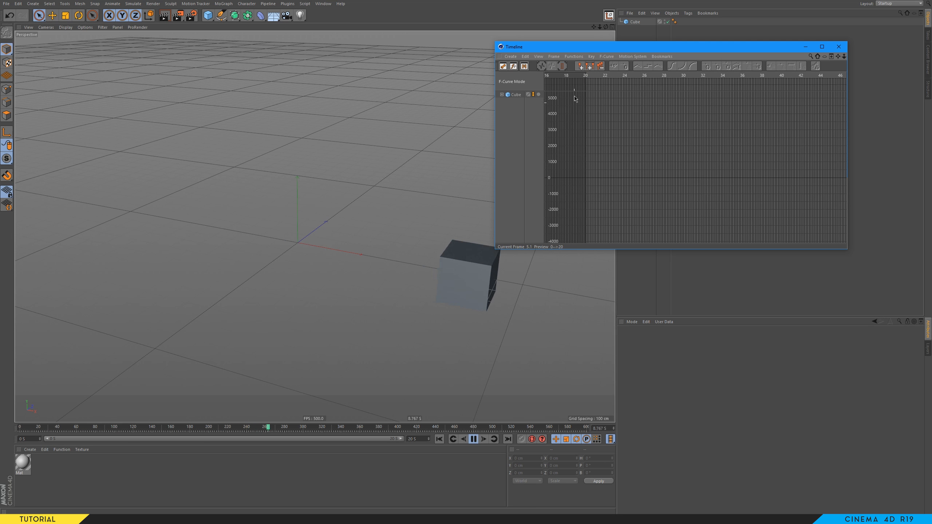
left_click_drag(612, 47, 629, 91)
Step: Reselect the cube, frame its repeating position curve in the Timeline, and stop playback at the start of the animation
left_click(635, 22)
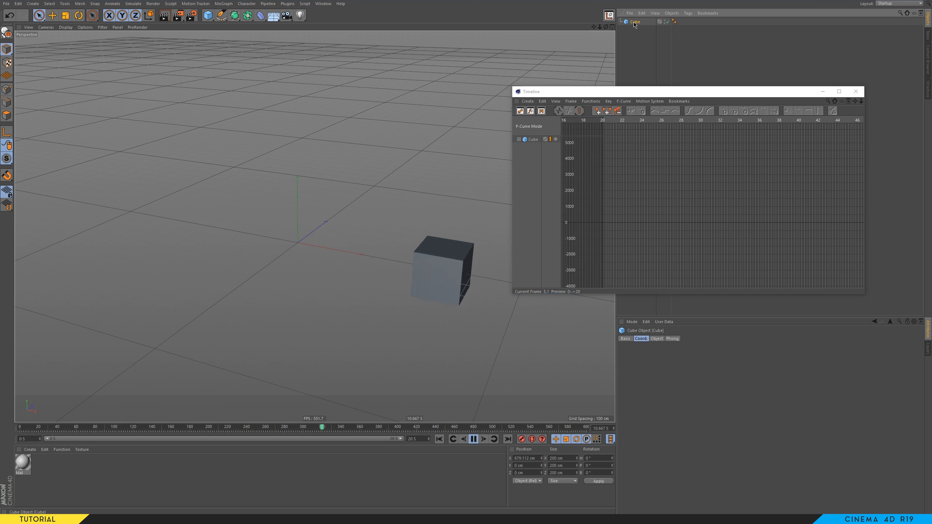
left_click(586, 226)
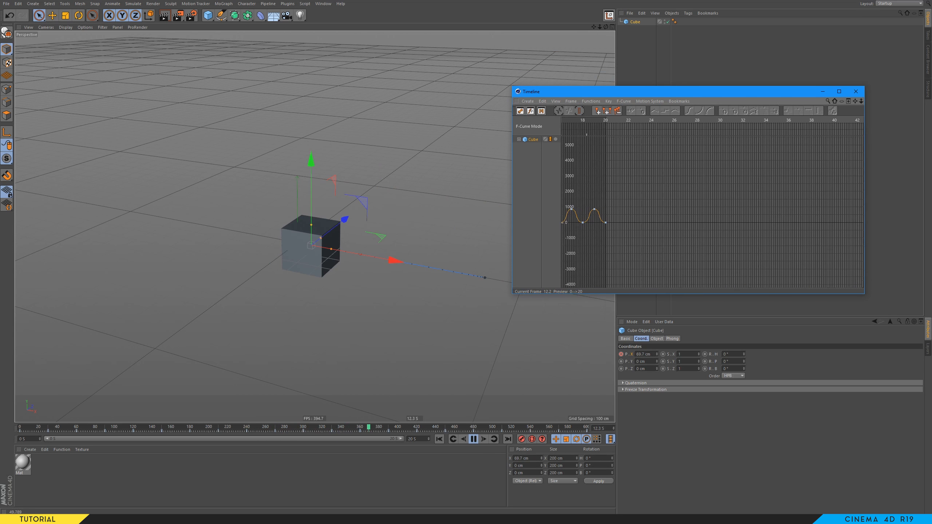
key("h")
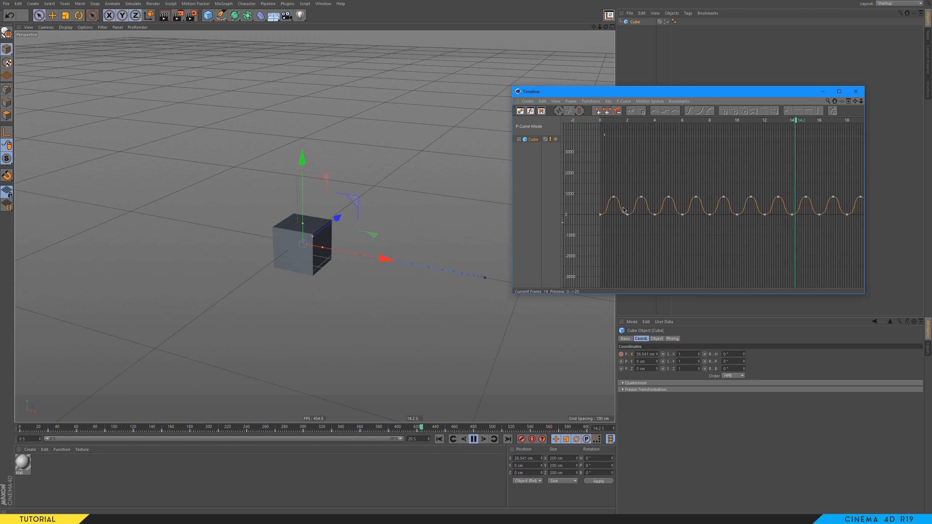
left_click(473, 439)
left_click(440, 440)
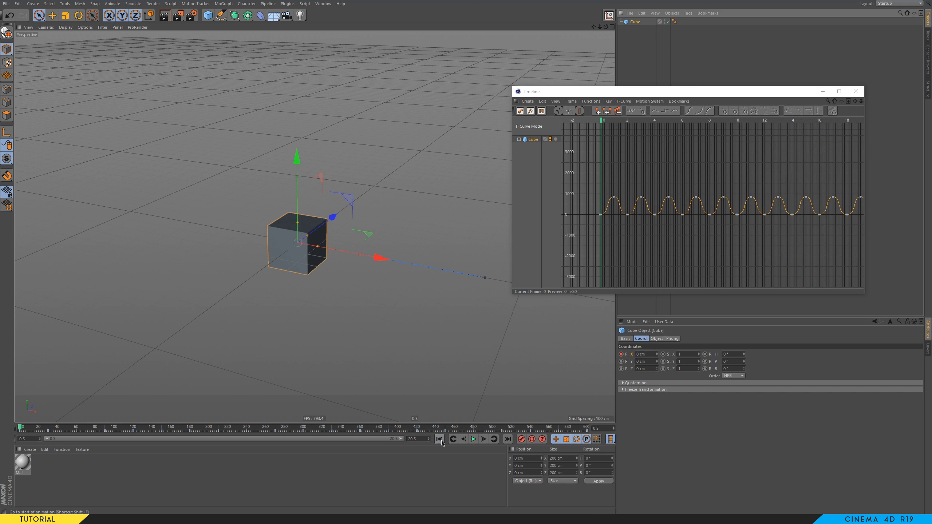
Step: Delete all of the cube's X position keys and close the Timeline
right_click_drag(725, 225, 690, 224, "alt")
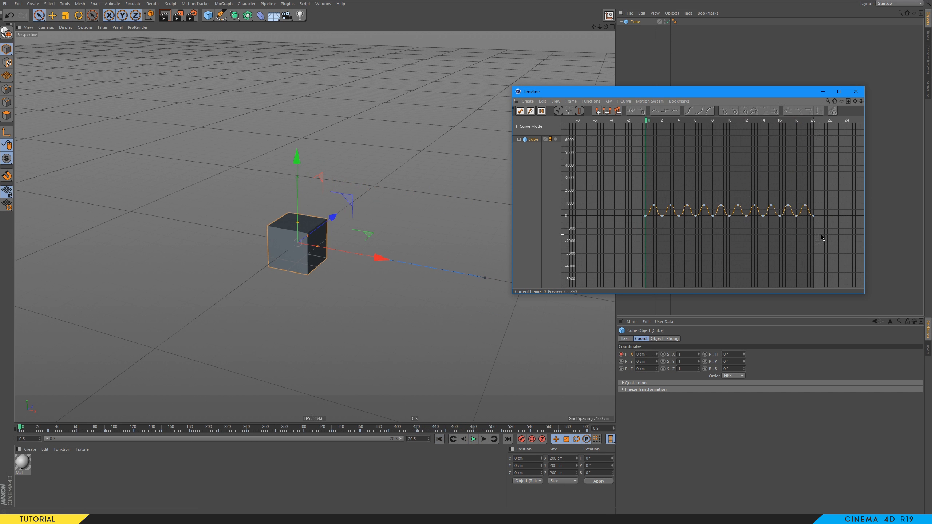
left_click_drag(820, 235, 626, 196)
key("Delete")
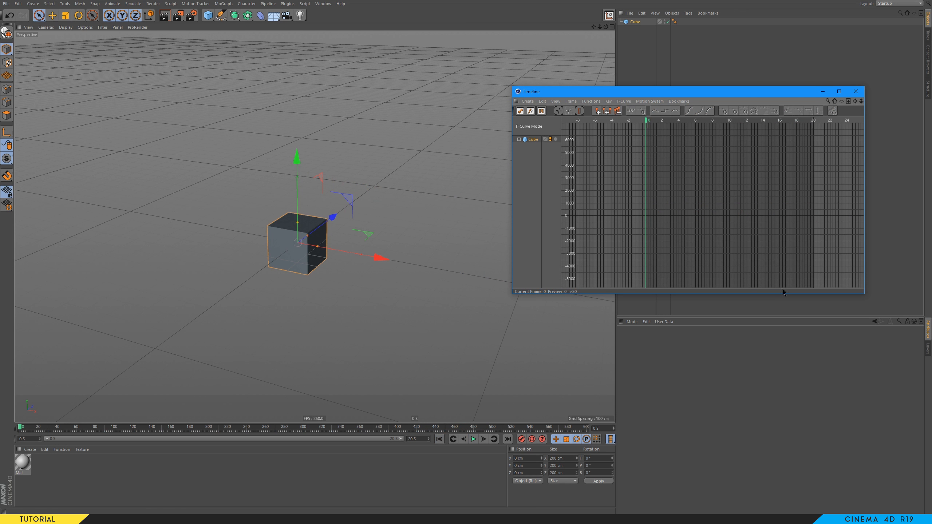
left_click(637, 23)
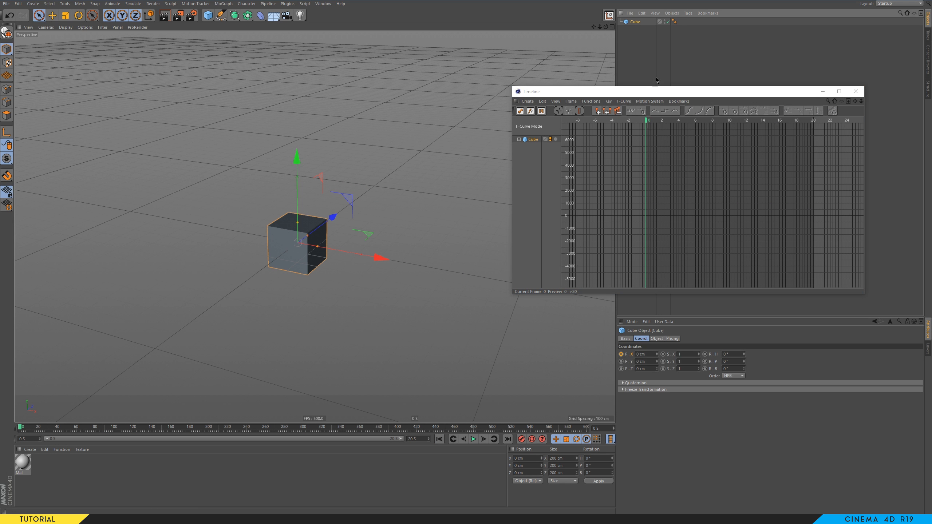
left_click(856, 92)
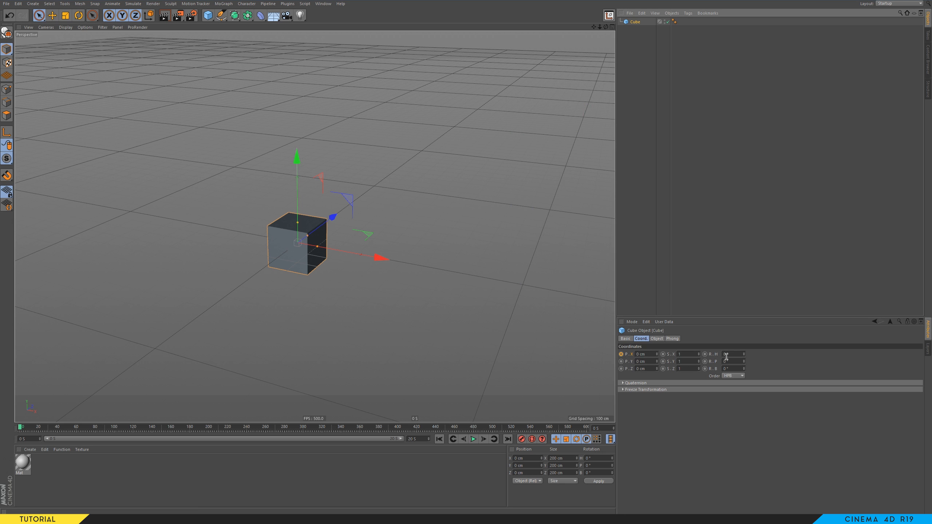
Step: Keyframe the cube's heading rotation at 0° on frame 0 and at 180° at 1 s
left_click_drag(744, 353, 744, 338)
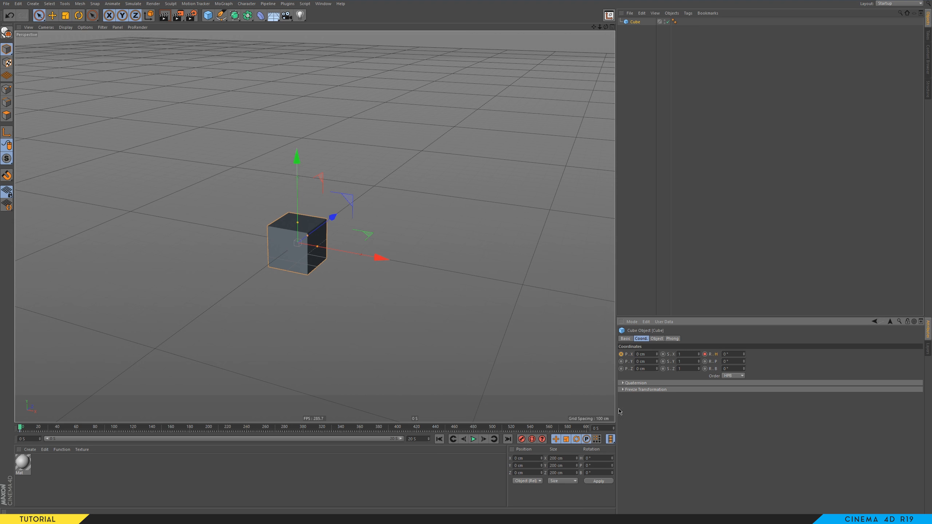
left_click(606, 429)
type("1")
key("Return")
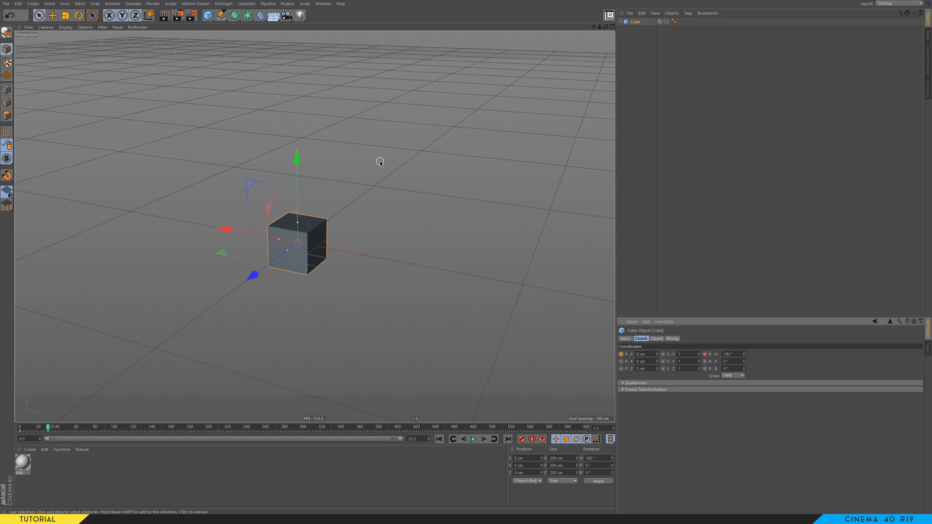
Step: Open the Timeline, select both of the cube's heading rotation keys and frame them
key("shift+F3")
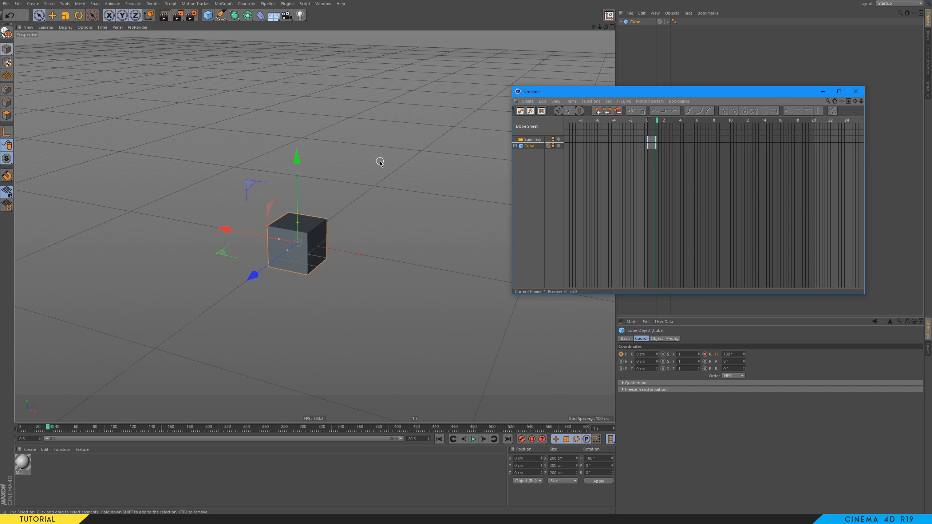
left_click_drag(664, 136, 698, 200)
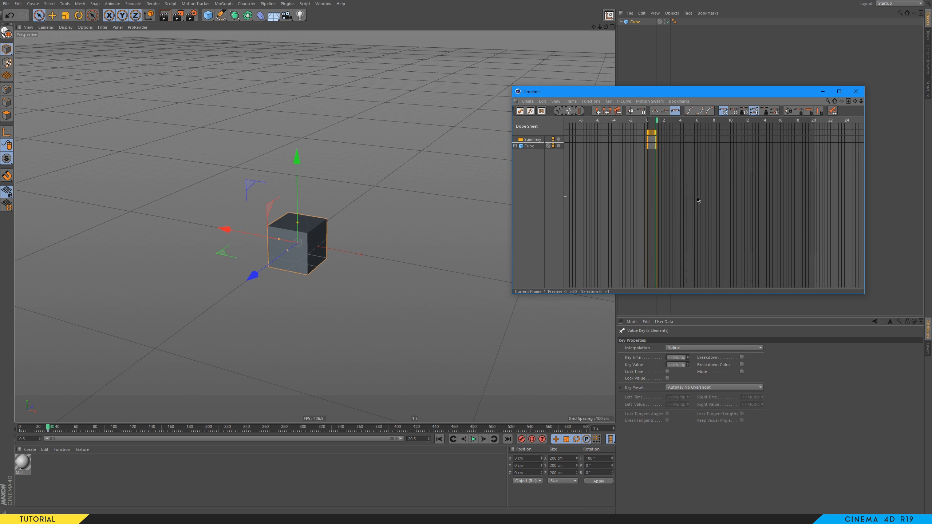
key("h")
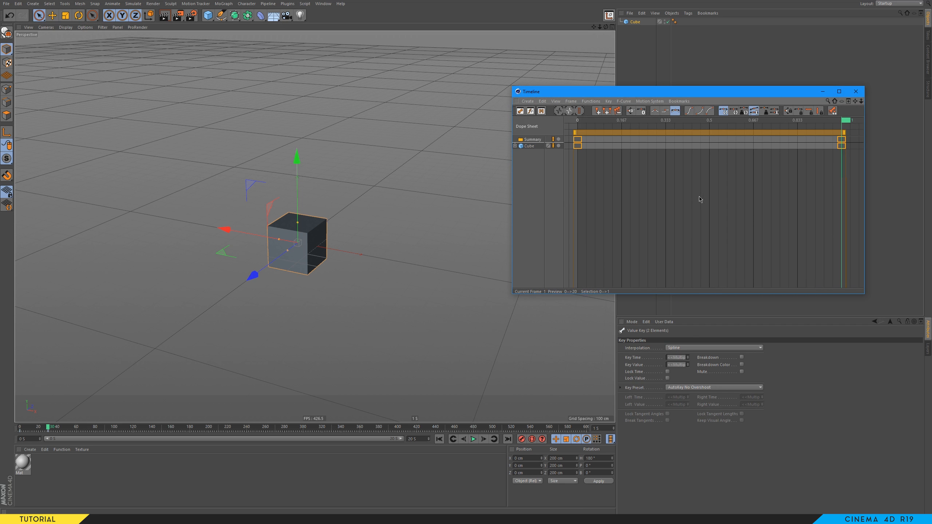
Step: Show the cube's heading rotation curve in F-Curve mode, select both of its keys and make them linear
left_click(530, 111)
right_click_drag(752, 206, 732, 191, "alt")
left_click_drag(763, 88, 574, 89)
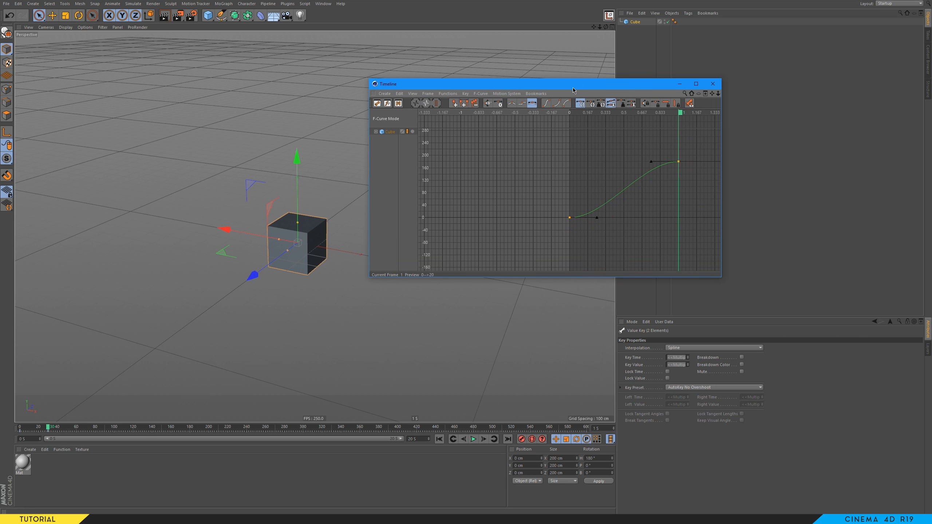
left_click_drag(539, 140, 702, 259)
right_click_drag(674, 200, 619, 177, "alt")
key("alt+l")
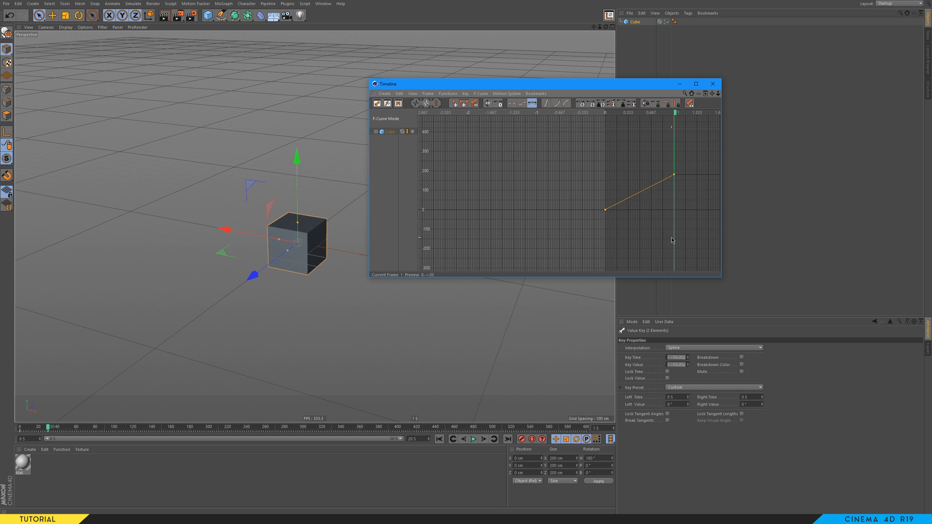
Step: Try cycling the two heading rotation keys with Offset enabled, frame the repeated curve, and undo the cycle
left_click(466, 94)
left_click(477, 301)
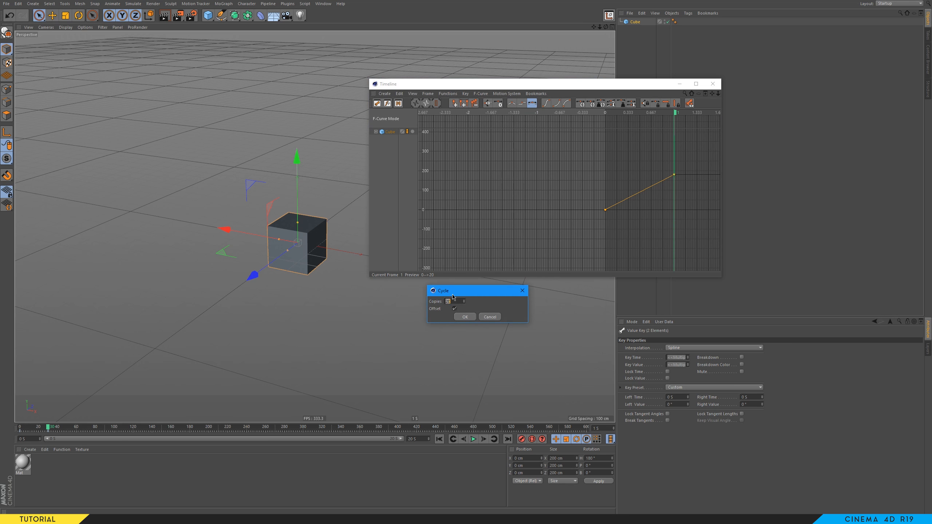
left_click(465, 317)
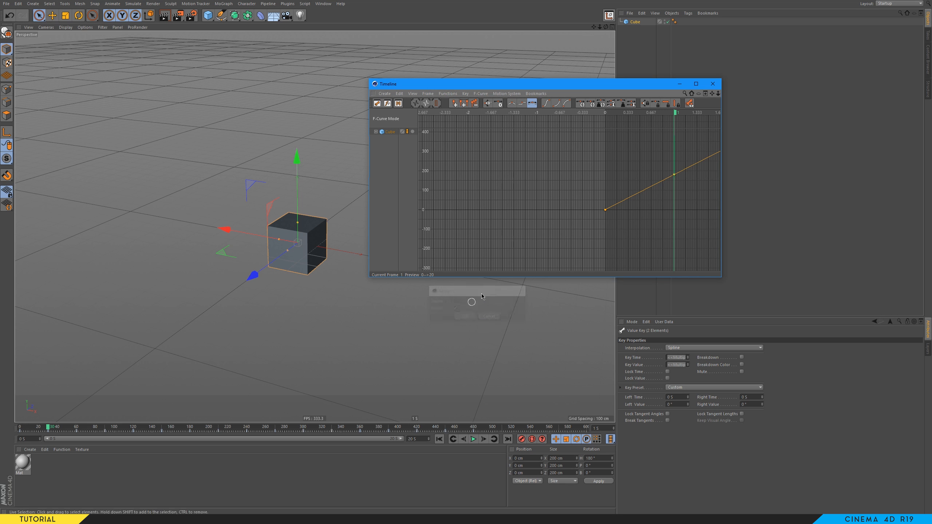
key("h")
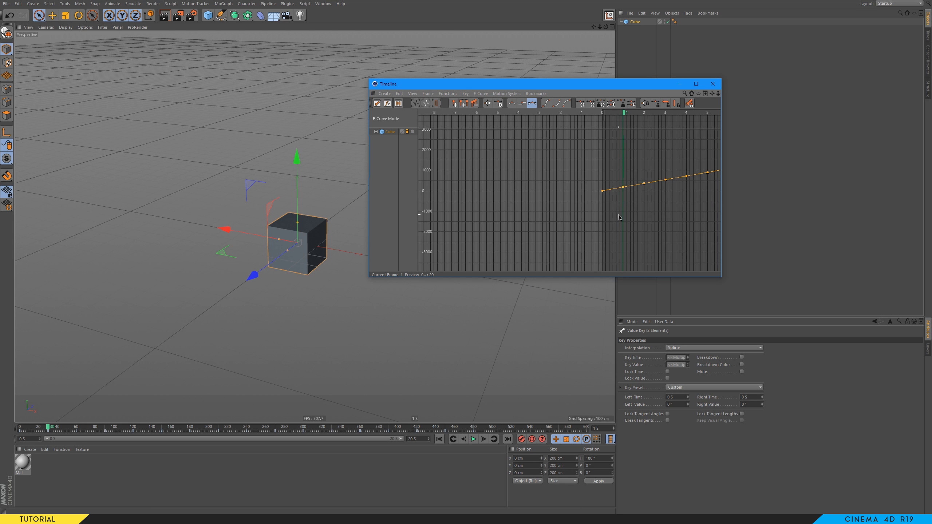
middle_click_drag(625, 190, 242, 227, "alt")
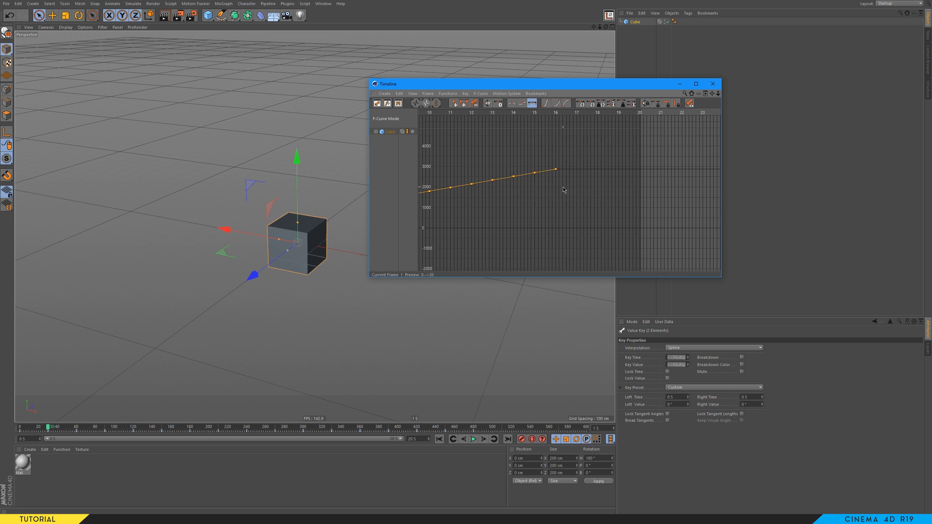
key("ctrl+z")
Step: Reselect both heading rotation keys and cycle them with Offset enabled and 20 copies
right_click_drag(524, 222, 473, 204, "alt")
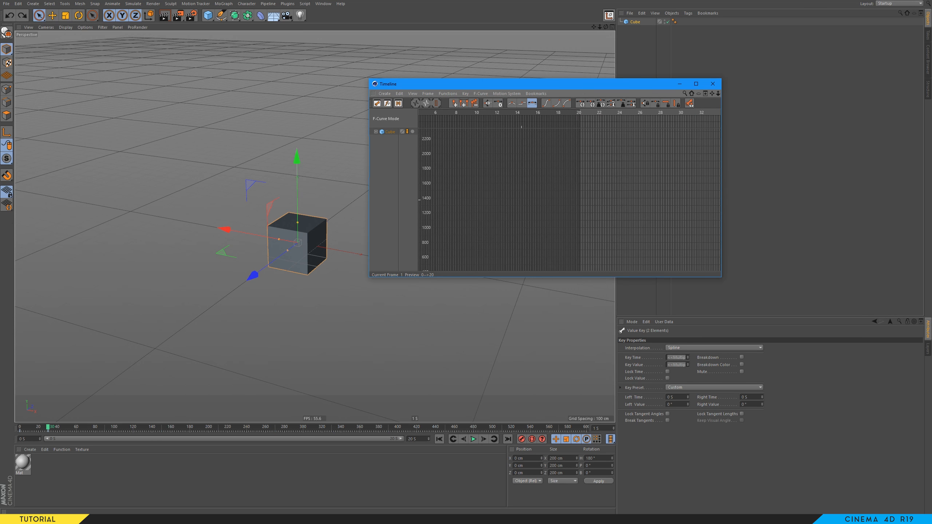
middle_click_drag(524, 221, 756, 270, "alt")
right_click_drag(524, 221, 520, 312, "alt")
left_click_drag(588, 209, 635, 259)
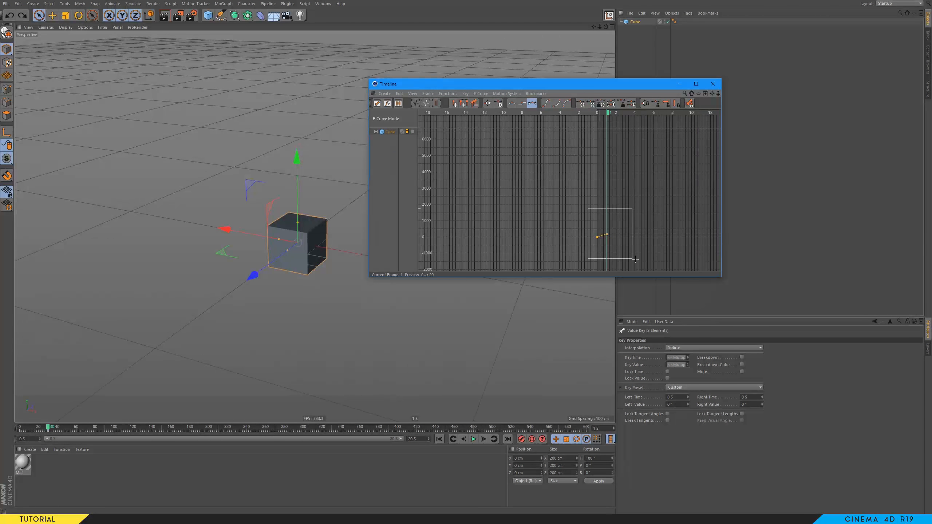
left_click(465, 94)
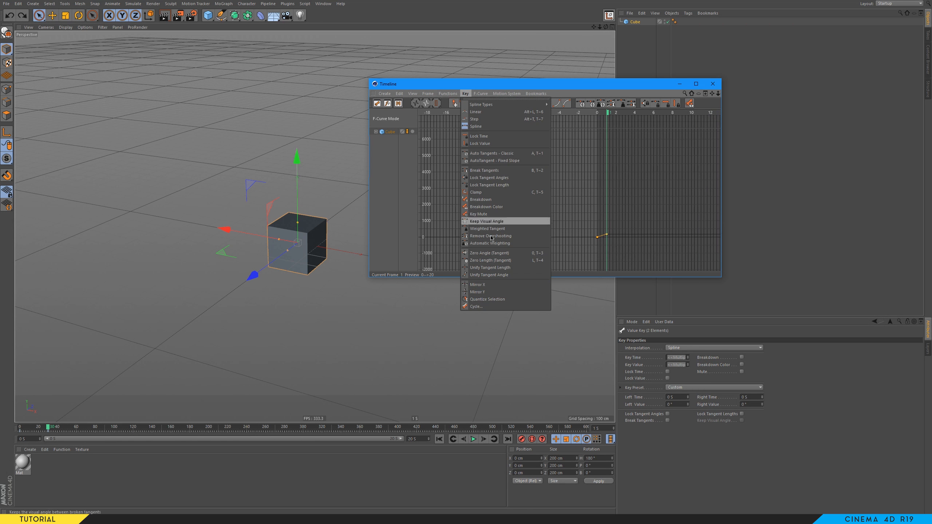
left_click(492, 302)
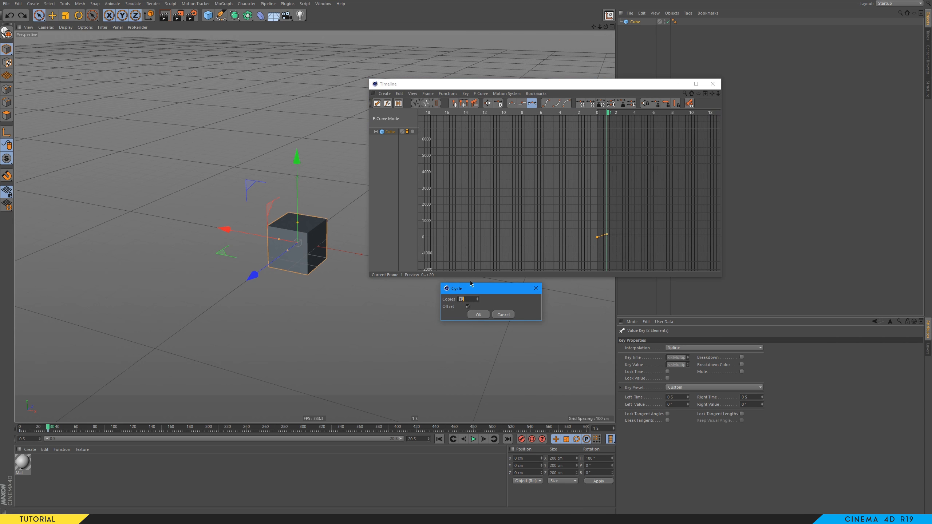
key("Return")
right_click_drag(602, 191, 580, 201, "alt")
middle_click_drag(624, 197, 426, 196, "alt")
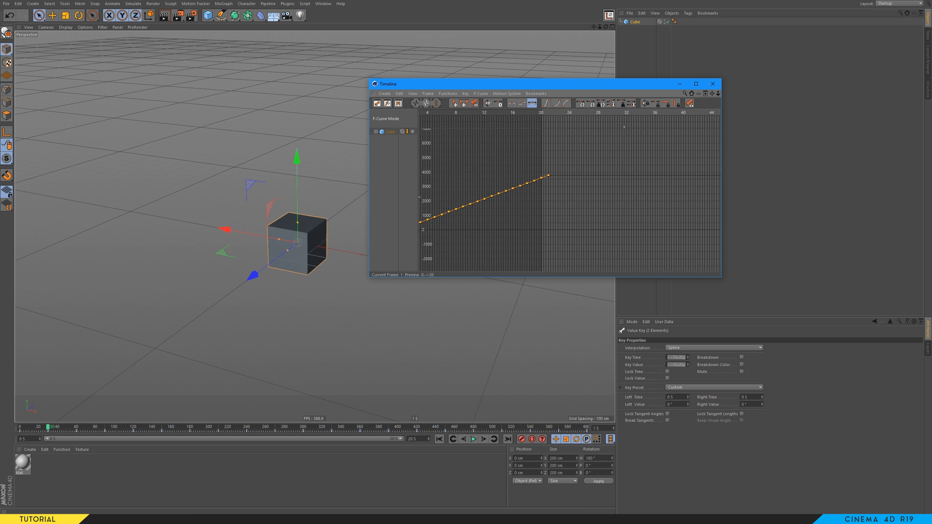
Step: Delete the cycled heading rotation key that lies just past the 20 s end of the animation
left_click(588, 201)
left_click_drag(549, 155, 562, 190)
key("Delete")
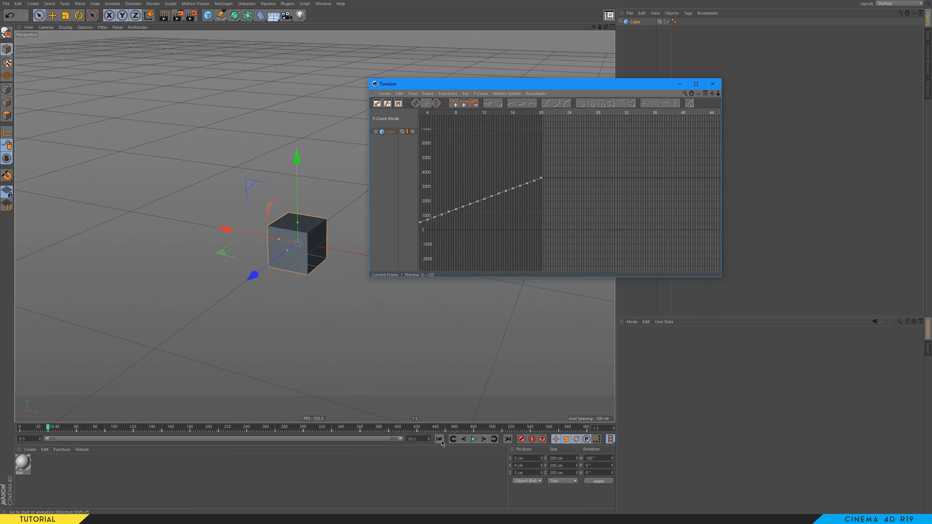
Step: Play the animation with the Timeline window moved away from the cube and the cube deselected
left_click(474, 439)
left_click_drag(509, 85, 613, 74)
left_click(385, 250)
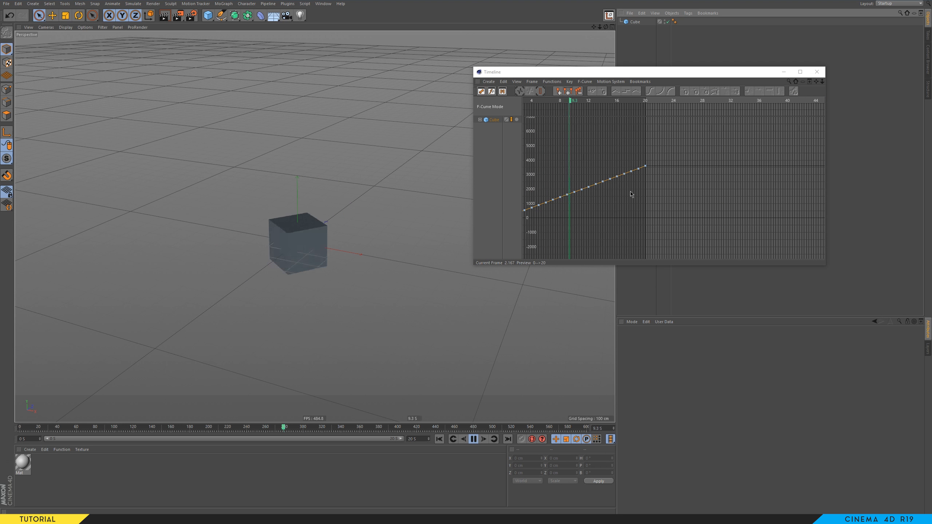
Step: Select all keys on the heading rotation curve and set them to linear
right_click_drag(630, 194, 611, 233, "alt")
middle_click_drag(608, 233, 657, 229, "alt")
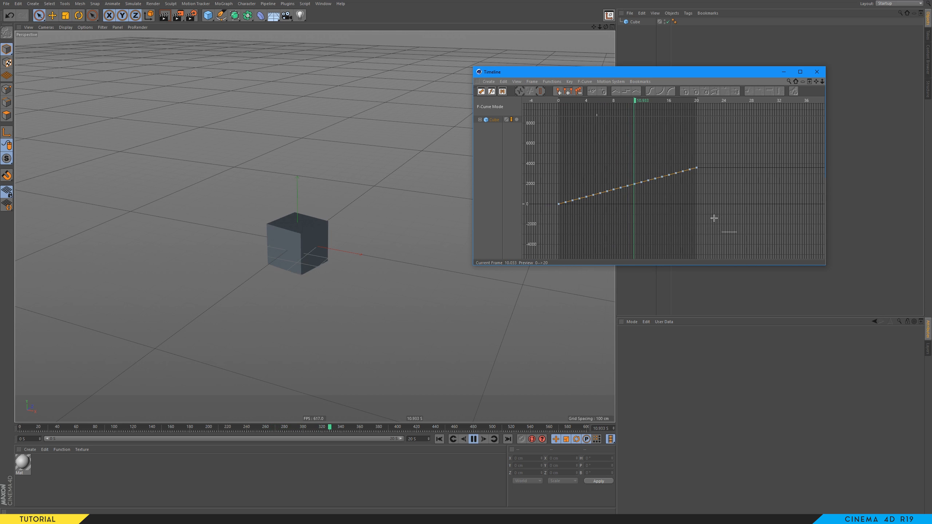
left_click_drag(737, 232, 543, 151)
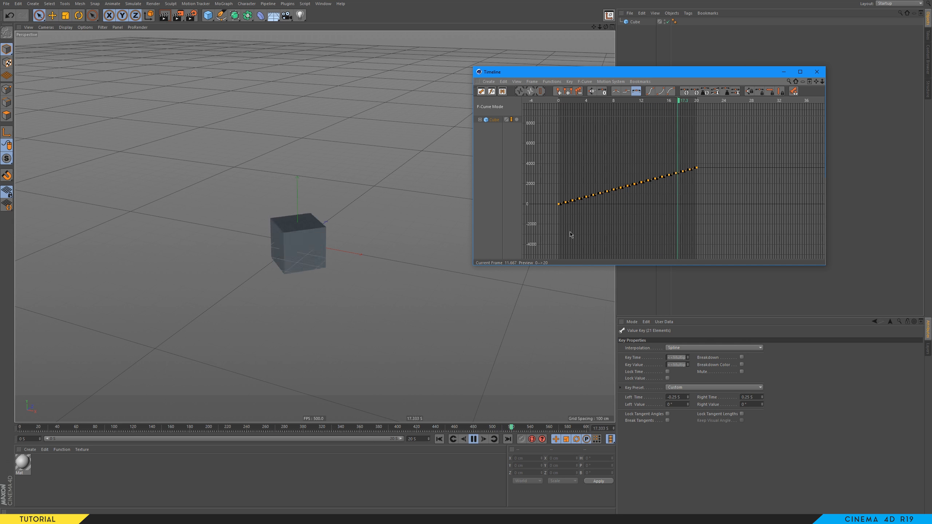
key("alt+l")
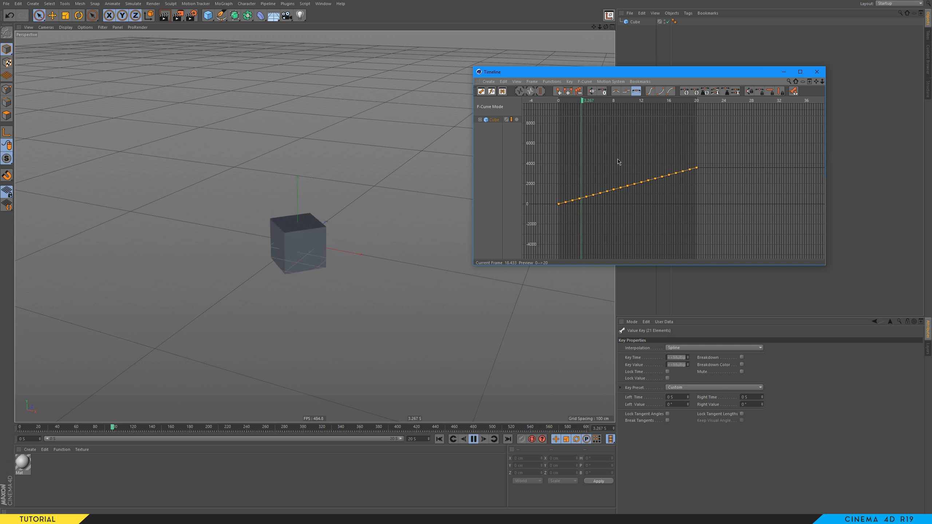
Step: Review the Cycle options for the selected heading keys and close them without applying
left_click(569, 82)
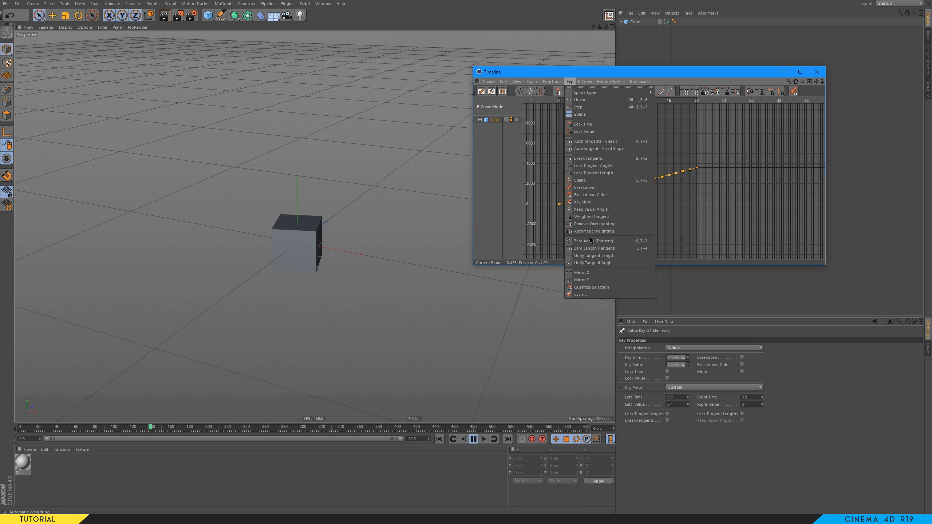
left_click(581, 295)
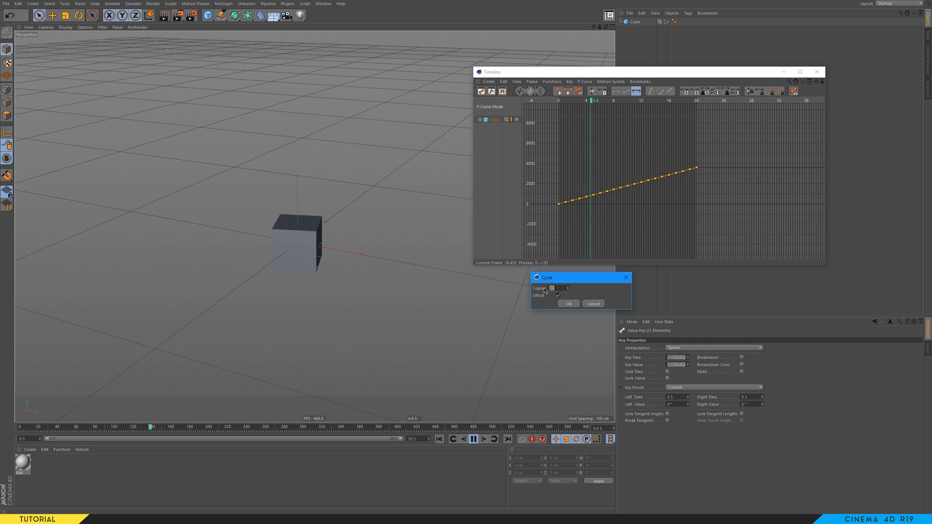
left_click_drag(560, 283, 506, 287)
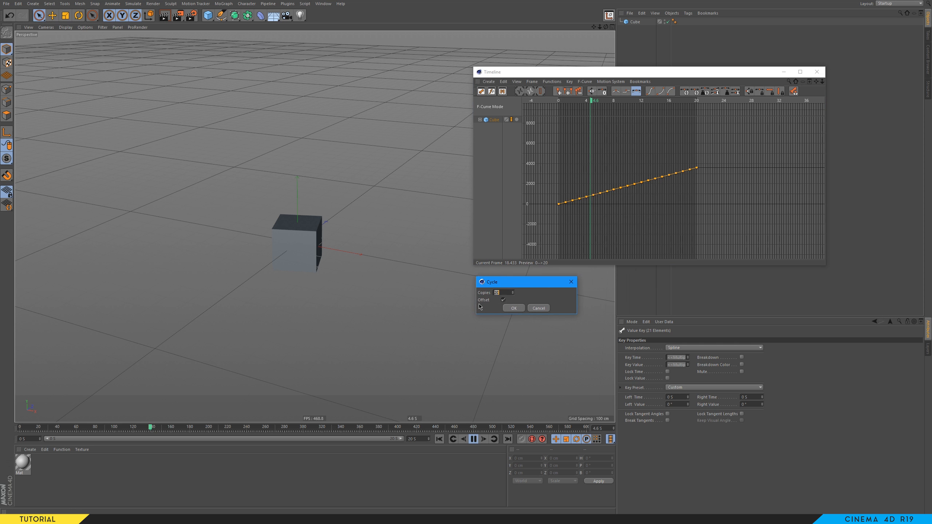
left_click(539, 308)
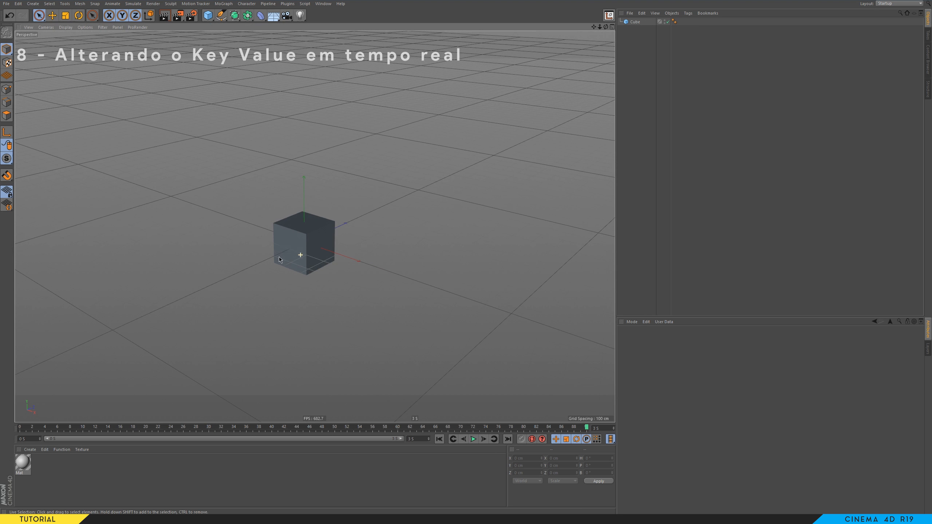
middle_click_drag(306, 241, 316, 236, "alt")
left_click_drag(317, 235, 310, 243, "alt")
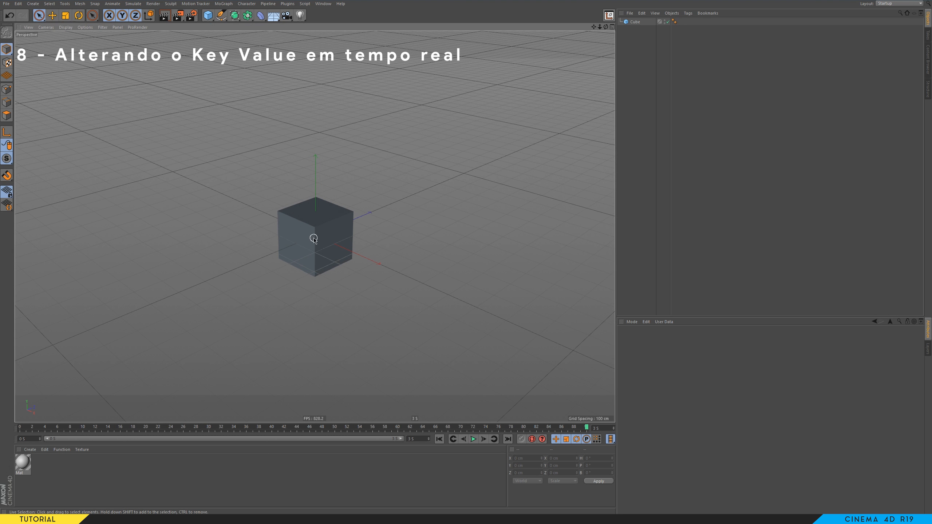
left_click_drag(323, 238, 338, 250, "alt")
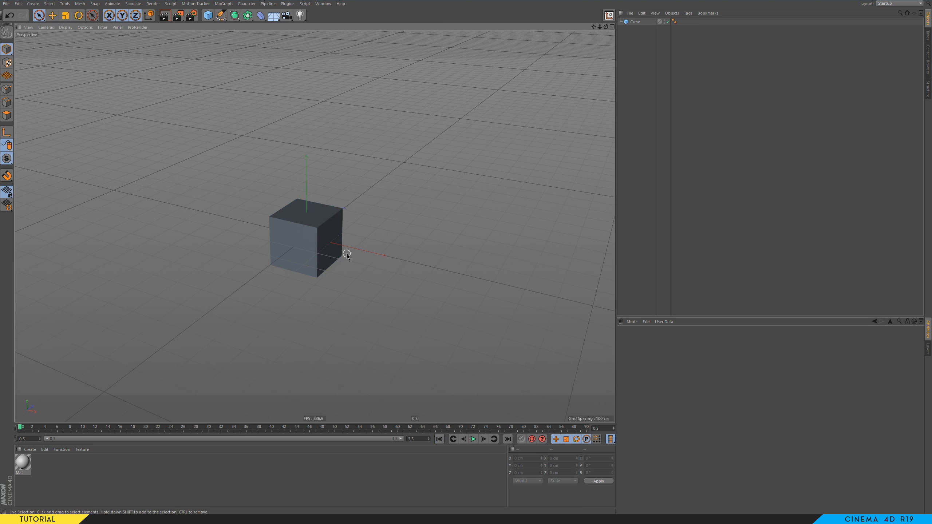
left_click_drag(346, 254, 536, 135, "alt")
Step: Select the cube and keyframe its X position at 0 cm on 0 s and at about 841 cm at 1 s
left_click(636, 23)
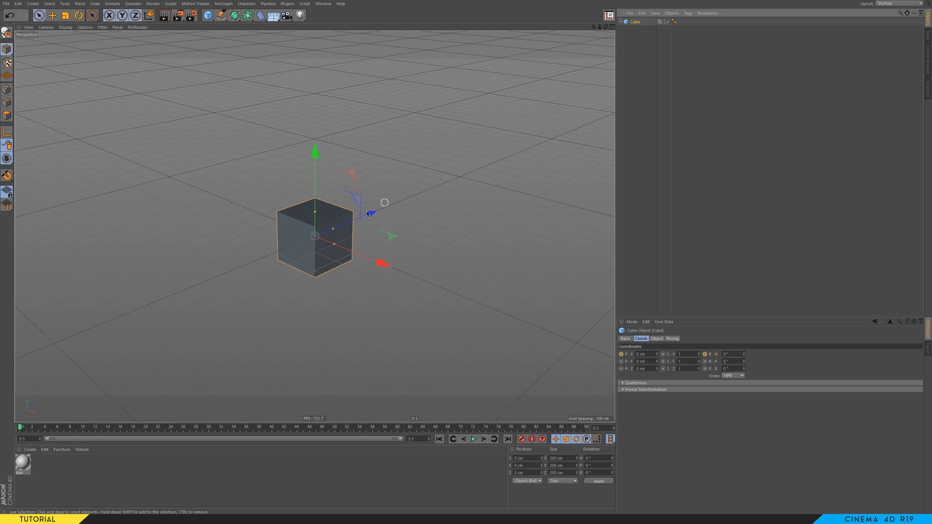
mouse_move(323, 245)
left_mouse_down("alt")
mouse_move(349, 218)
mouse_move(315, 226)
mouse_move(312, 256)
left_mouse_up("alt")
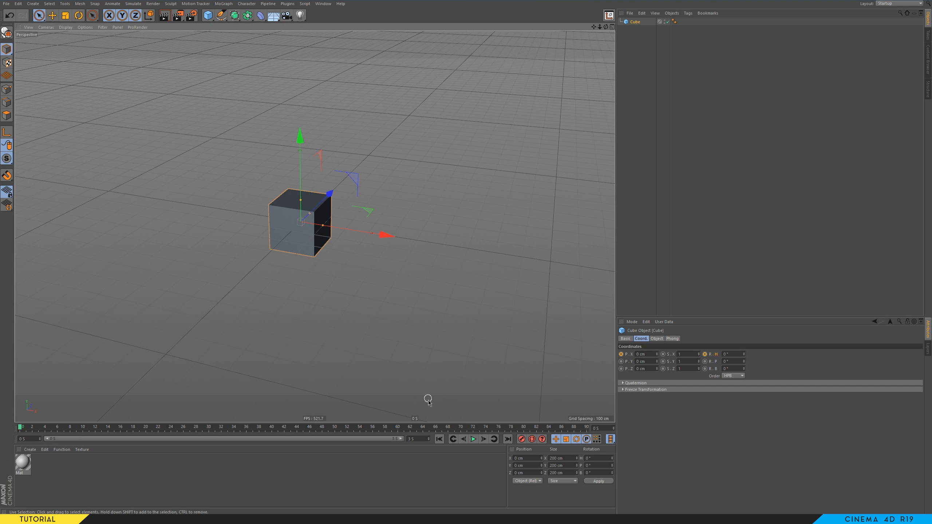
left_click(621, 355, "ctrl")
double_click(603, 430)
type("1")
key("Return")
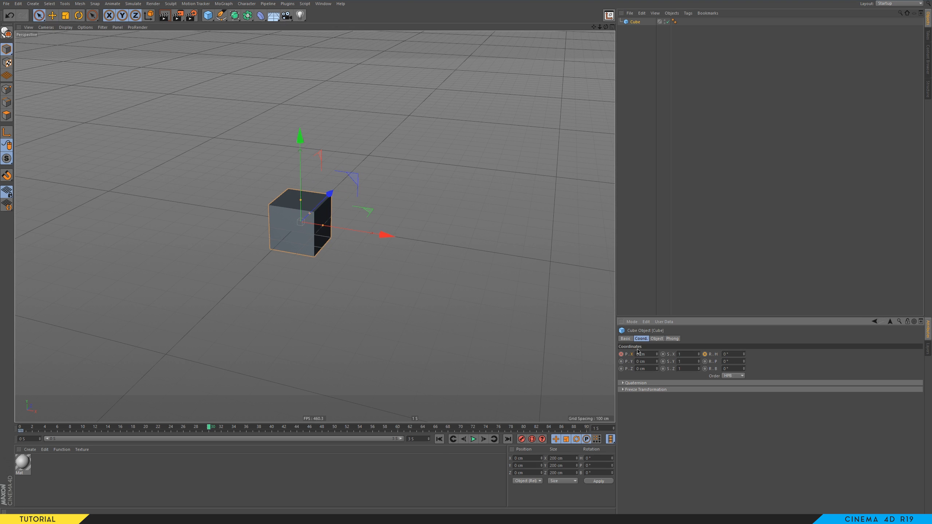
left_click_drag(658, 356, 726, 355)
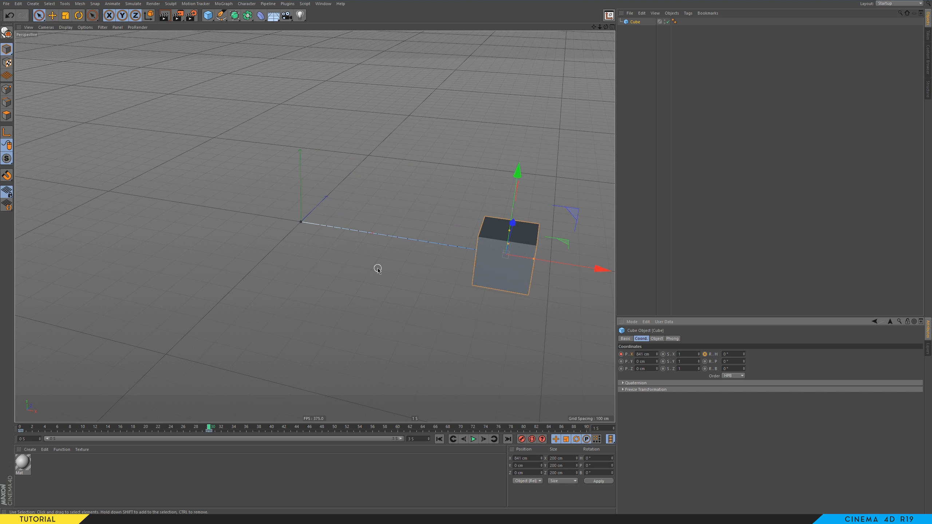
Step: Open the Timeline in F-Curve mode, frame both X position keys, and place its window so the cube stays visible
key("shift+F3")
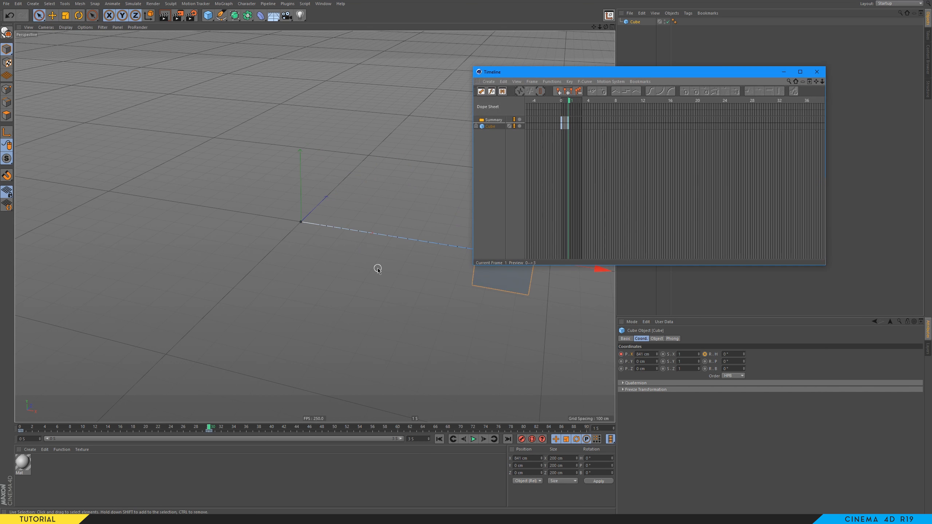
left_click(492, 91)
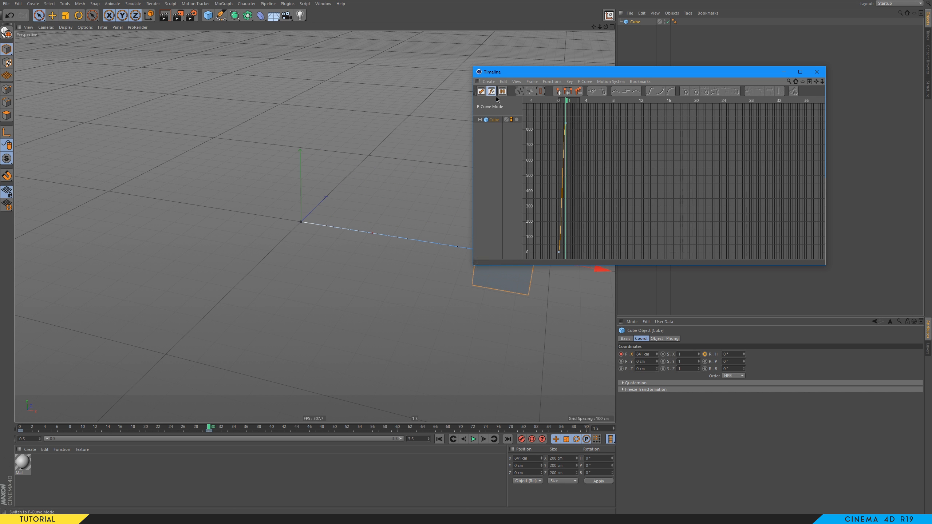
left_click_drag(603, 257, 520, 117)
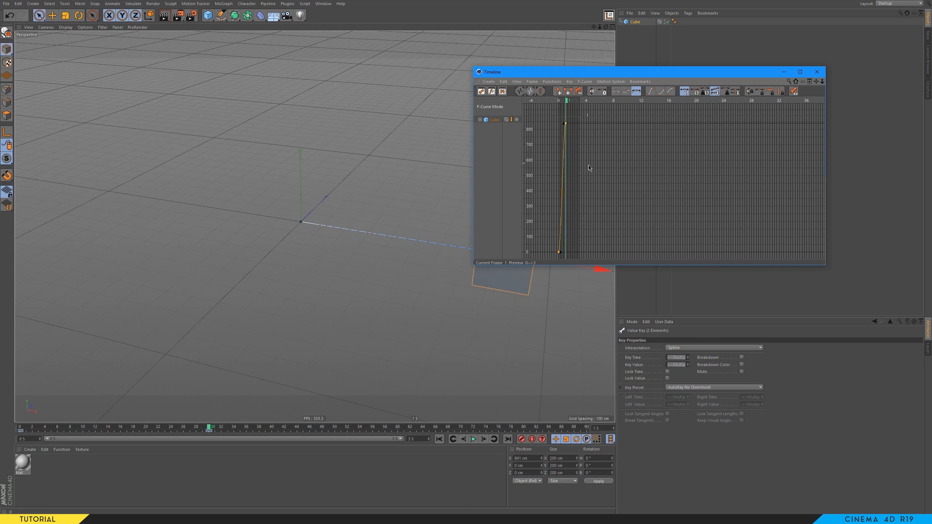
key("h")
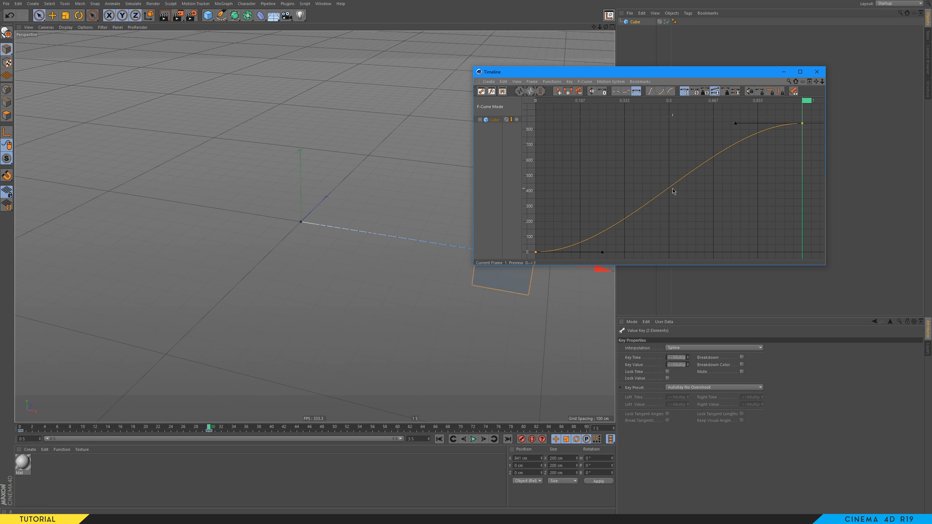
scroll(673, 191, "down", 3)
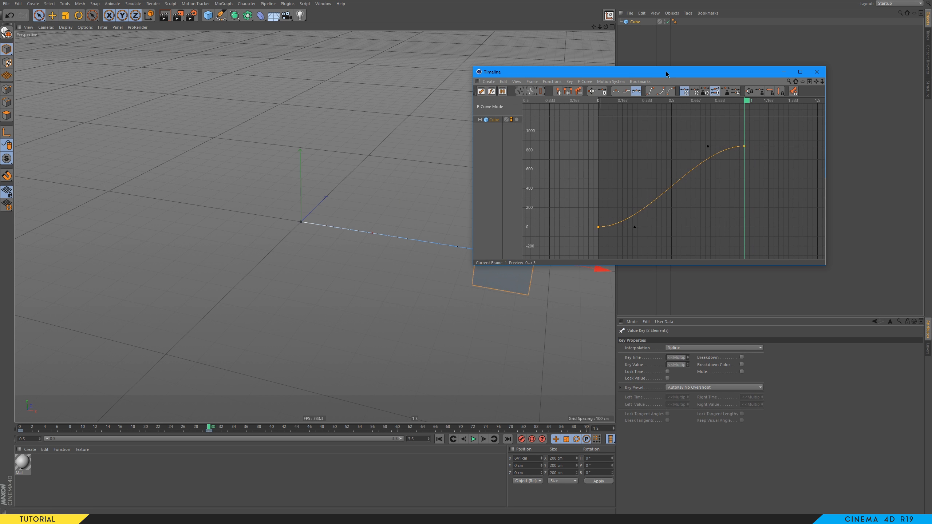
left_click_drag(666, 74, 220, 60)
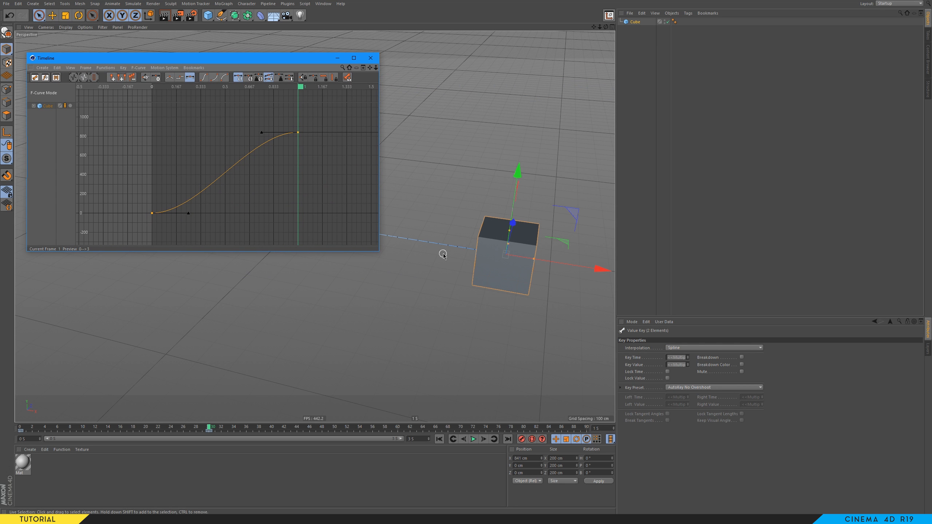
left_click_drag(443, 254, 508, 296, "alt")
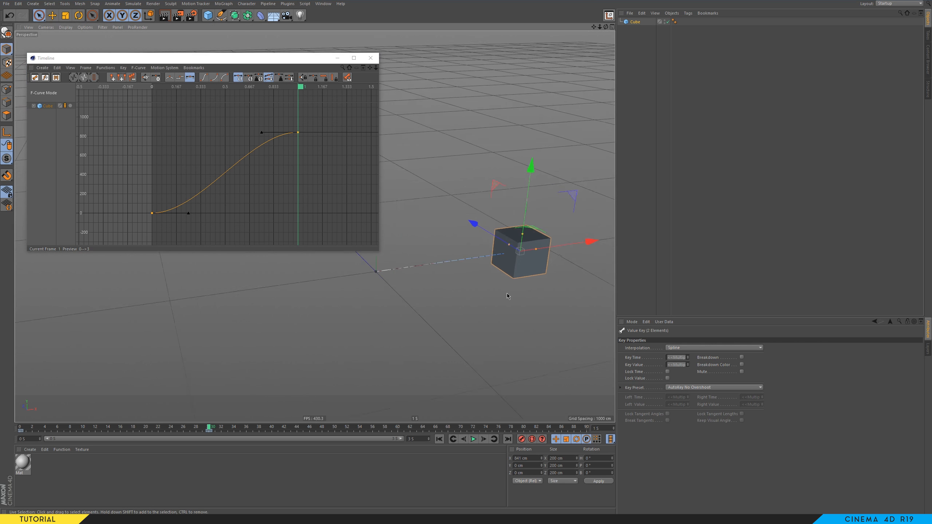
middle_click_drag(507, 294, 514, 312, "alt")
Step: Lengthen the tangents of both X position keys, the first key's to about 0.634 s, and play from the start
left_click_drag(237, 118, 213, 136)
left_click_drag(113, 206, 244, 215)
left_click(439, 439)
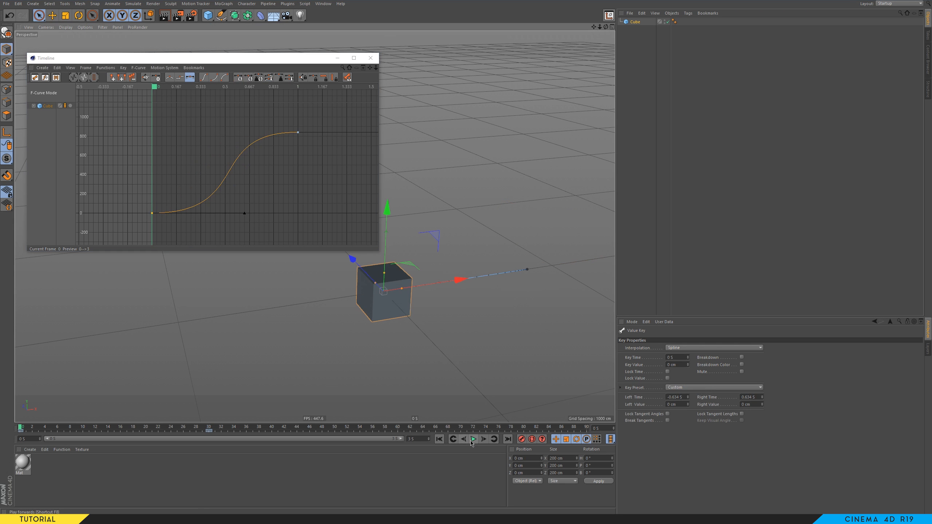
left_click(474, 439)
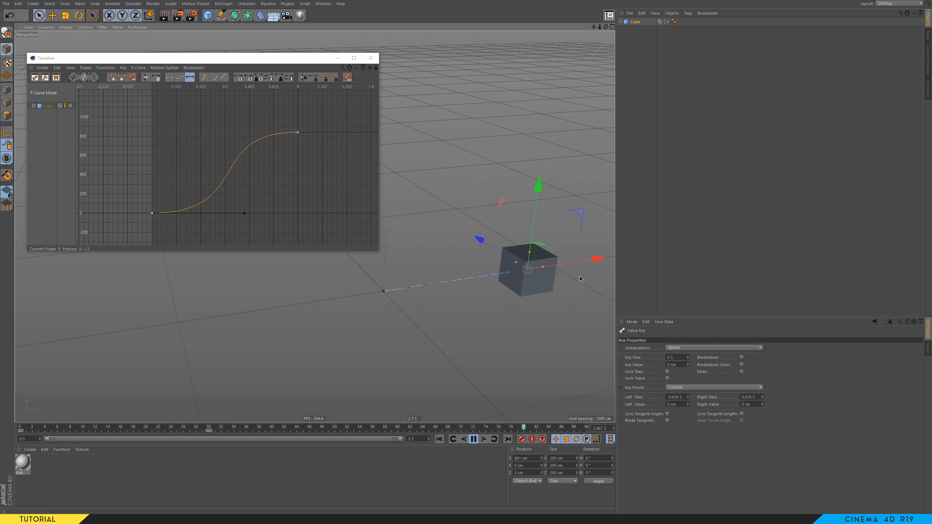
Step: Deselect the keys, scrub along the curve, stop the playback and set the current time to the last key at 1 s
left_click(317, 157)
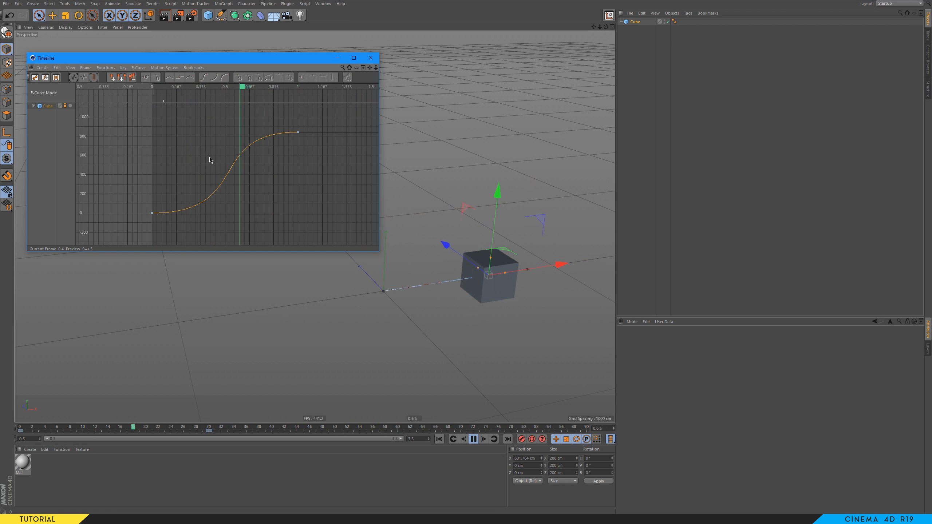
left_click(260, 91)
left_click_drag(260, 92, 293, 92)
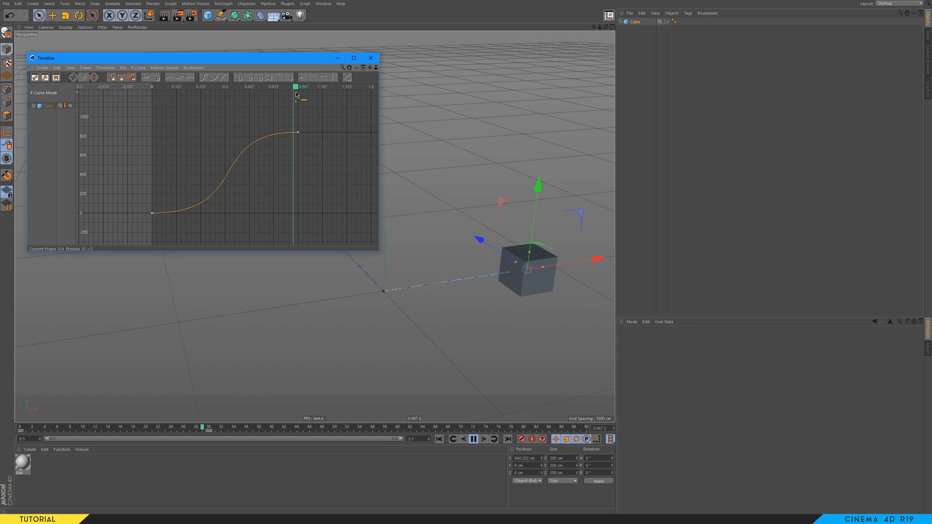
left_click(473, 440)
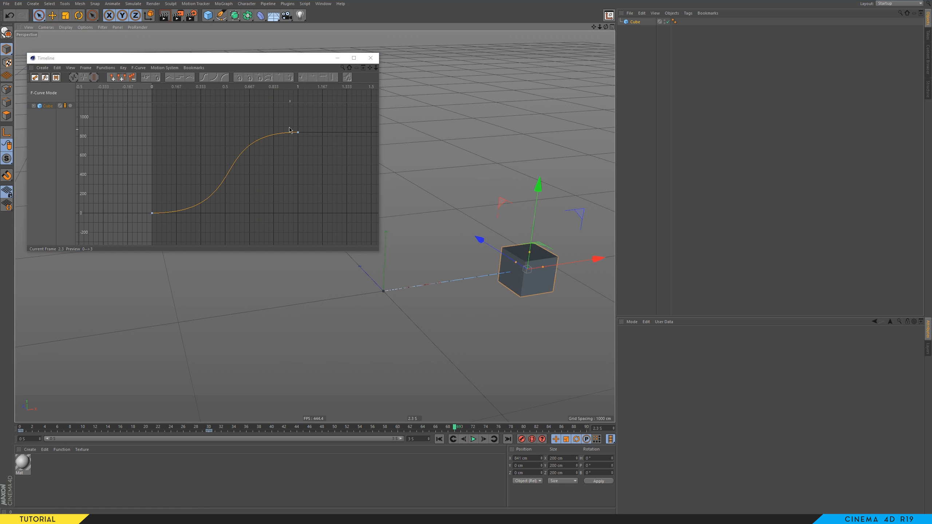
left_click(299, 88)
Step: Set the cube's X position to 1500 cm, overwrite its key at 1 s, and frame and select both keys in the curve view
left_click(639, 22)
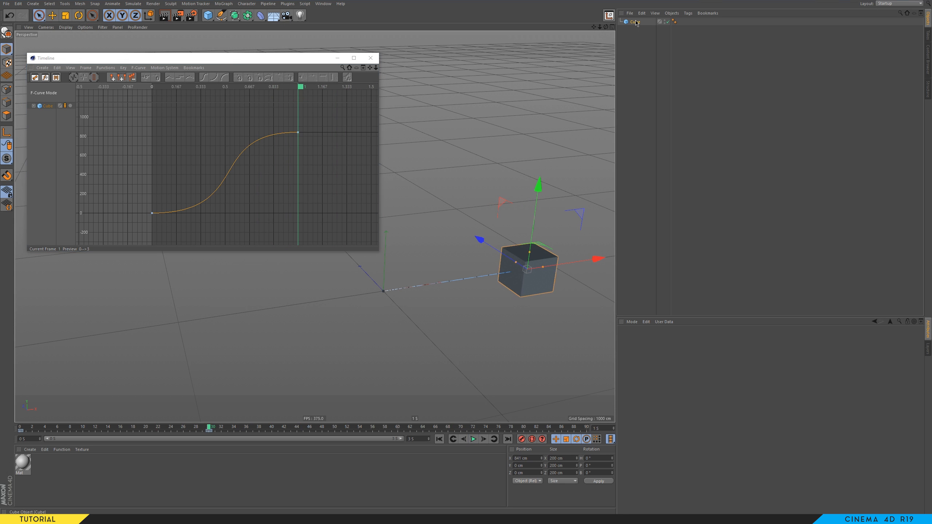
double_click(650, 355)
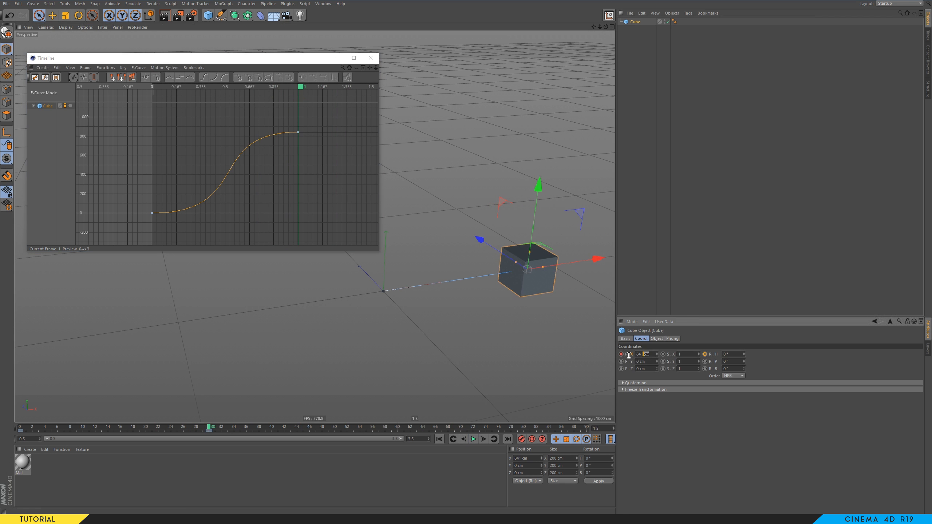
key("Return")
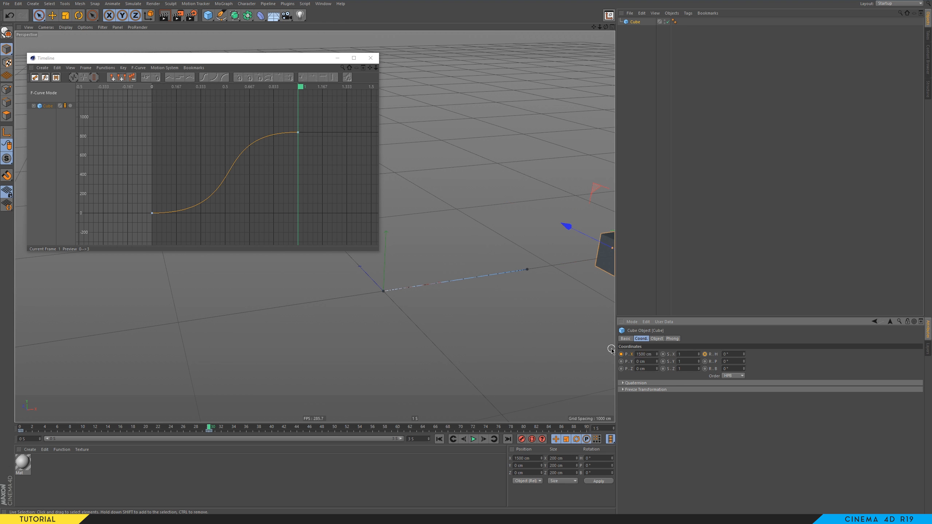
left_click(621, 354)
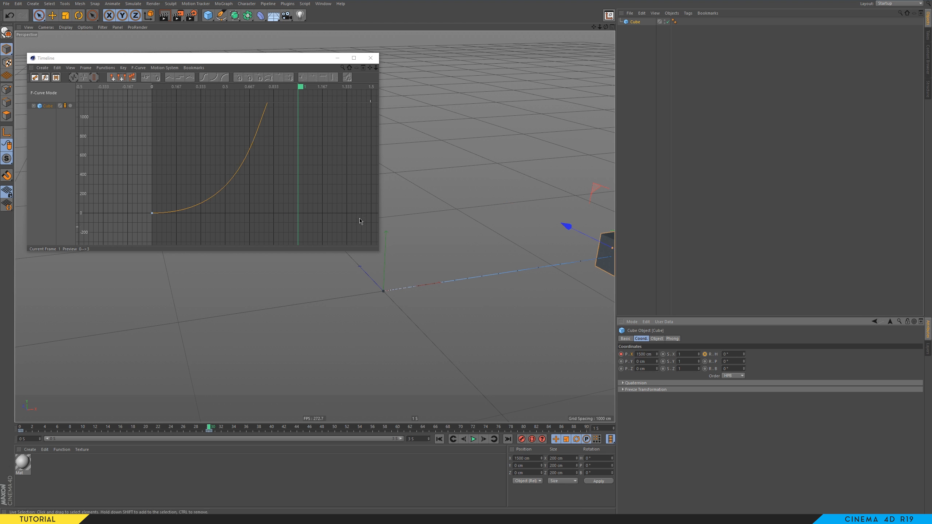
left_click(280, 176)
key("h")
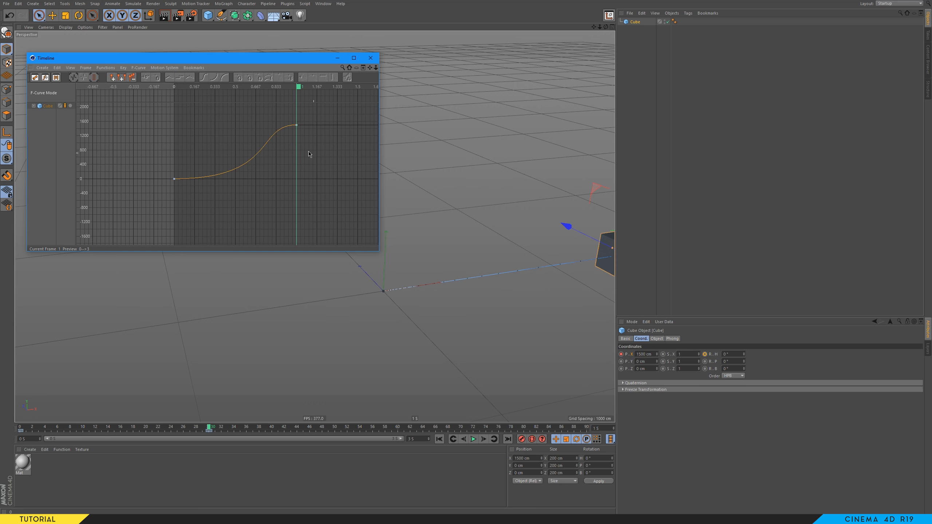
right_click_drag(304, 130, 304, 138, "alt")
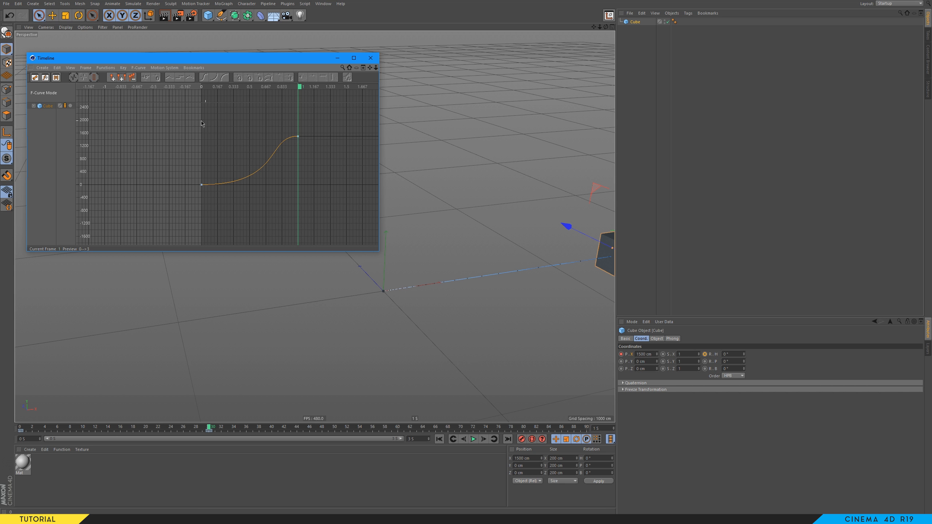
left_click_drag(201, 124, 360, 216)
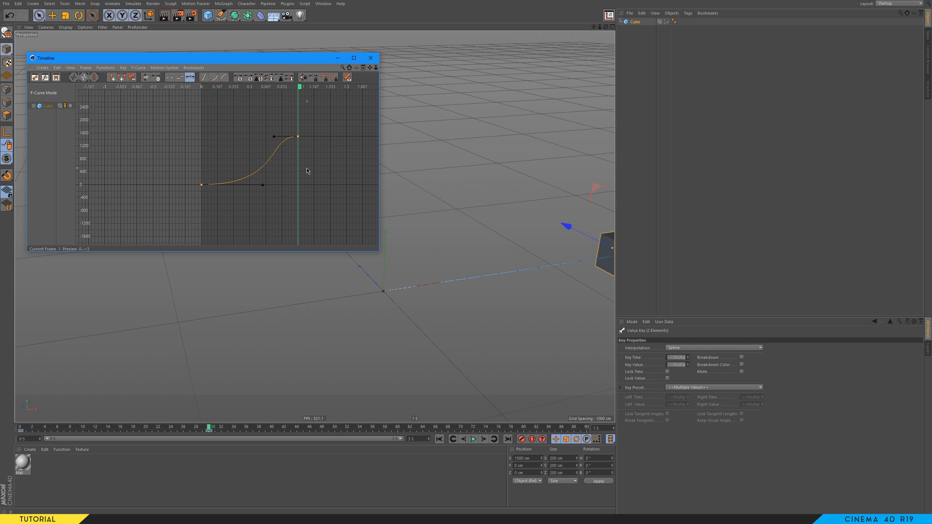
Step: Undo the cube's X position change and the overwriting of its key at 1 s
key("ctrl+z")
key("ctrl+z")
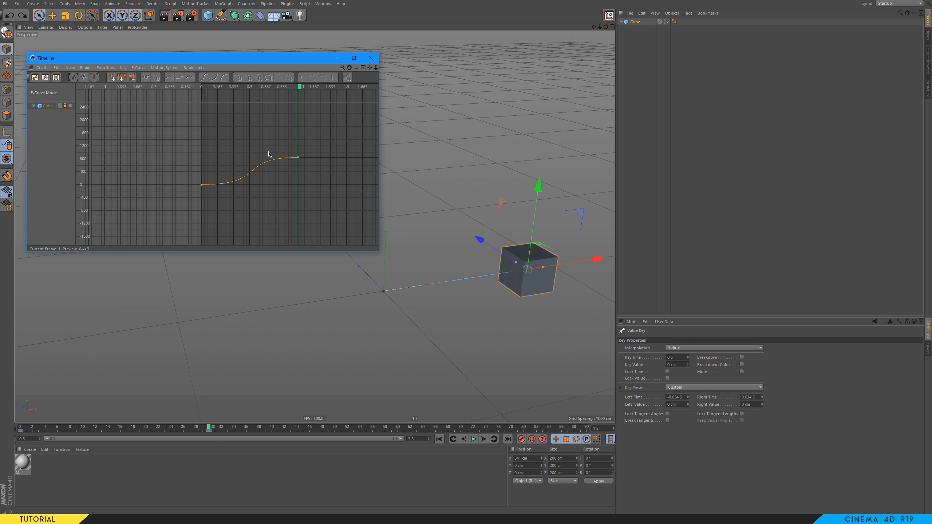
right_click_drag(271, 146, 269, 110, "alt")
middle_click_drag(306, 190, 300, 136, "alt")
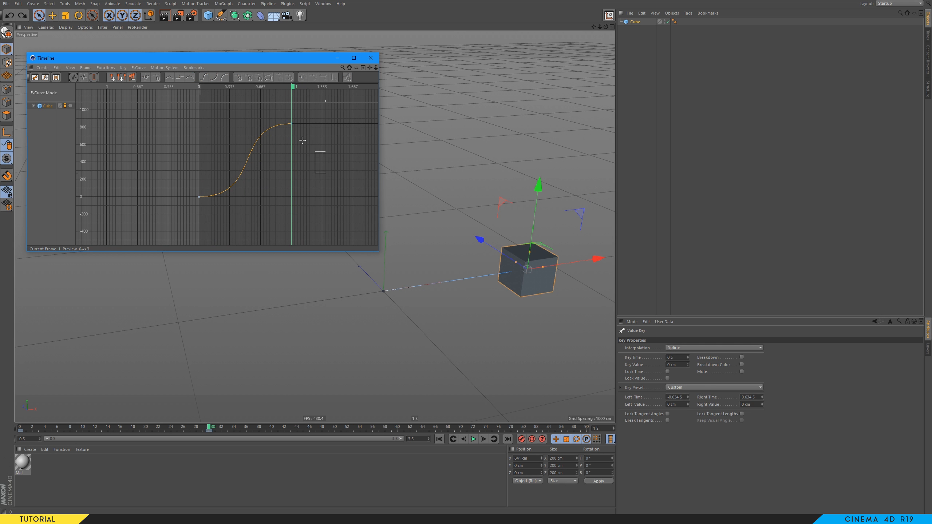
Step: Select the cube's X position key at 1 s and set its key value directly to 1500 cm
left_click(291, 124)
left_click(359, 238)
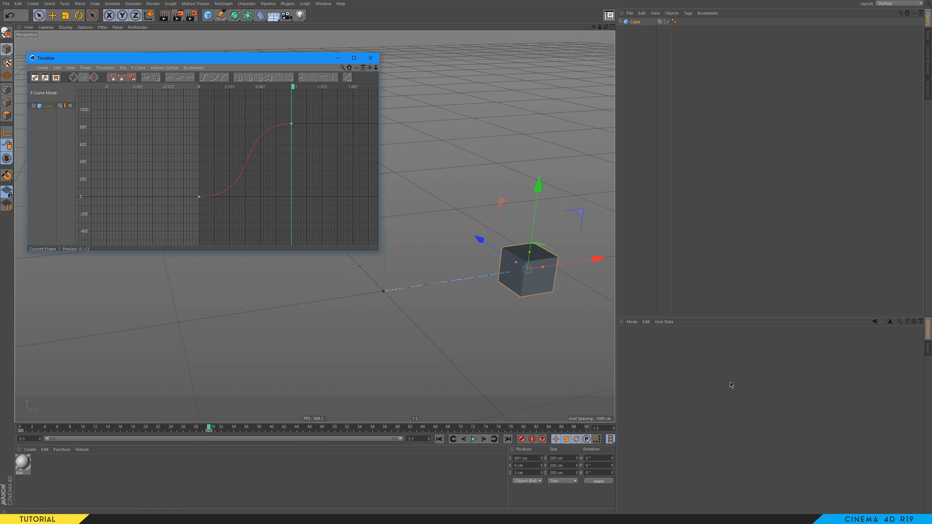
left_click_drag(120, 130, 242, 116)
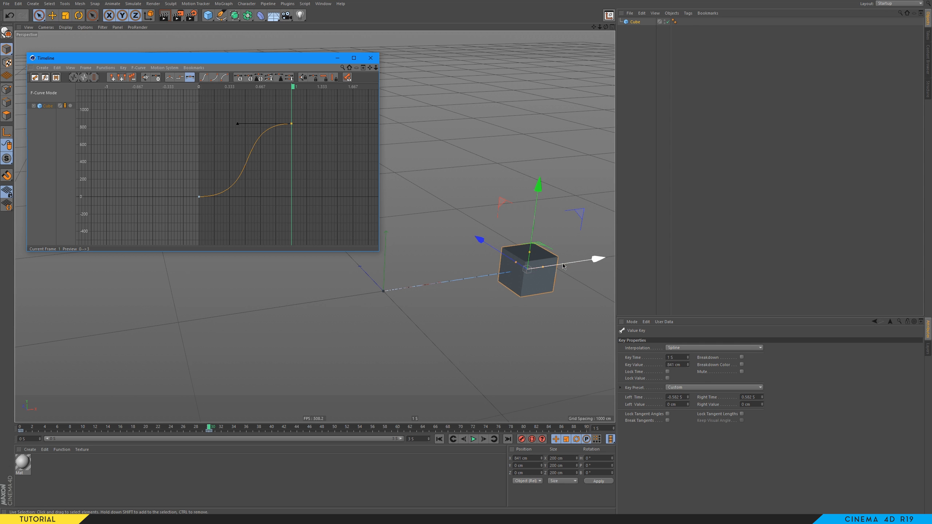
middle_click_drag(523, 298, 495, 313, "alt")
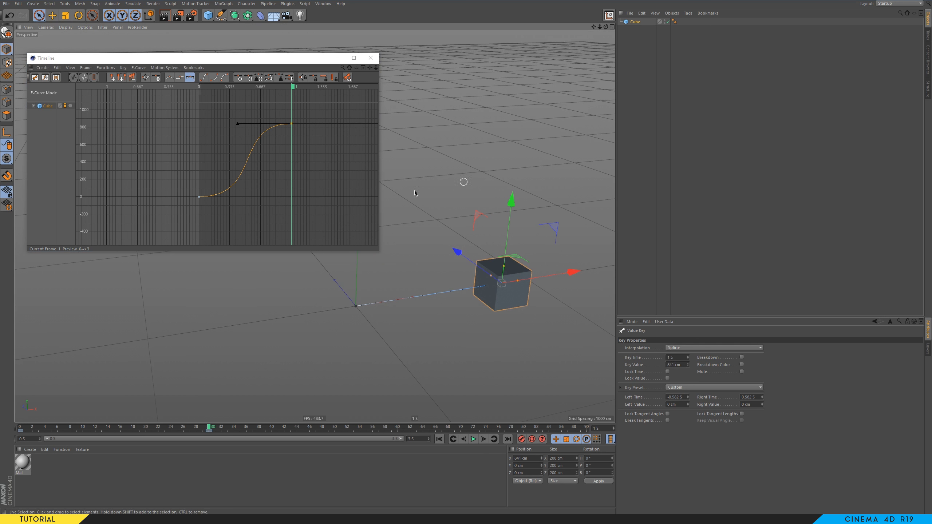
left_click(682, 364)
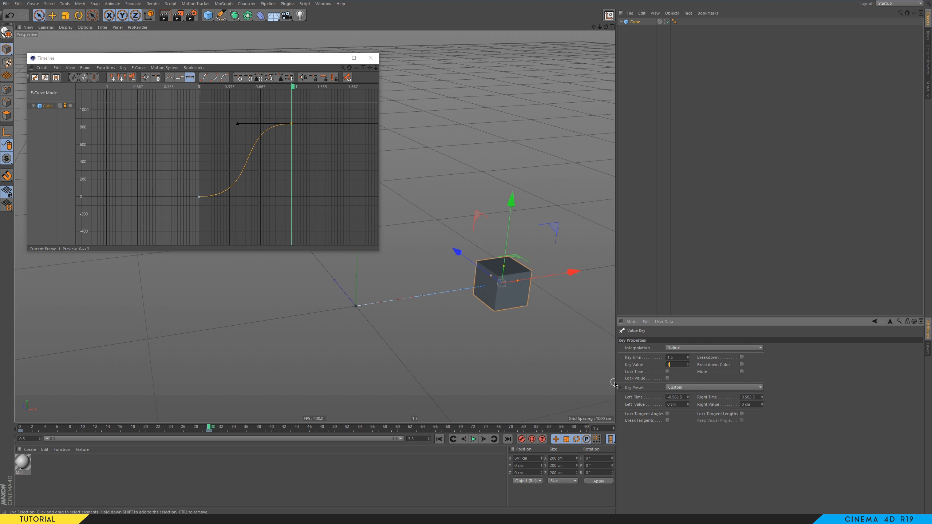
key("Return")
right_click_drag(283, 174, 244, 184, "alt")
middle_click_drag(249, 136, 252, 150, "alt")
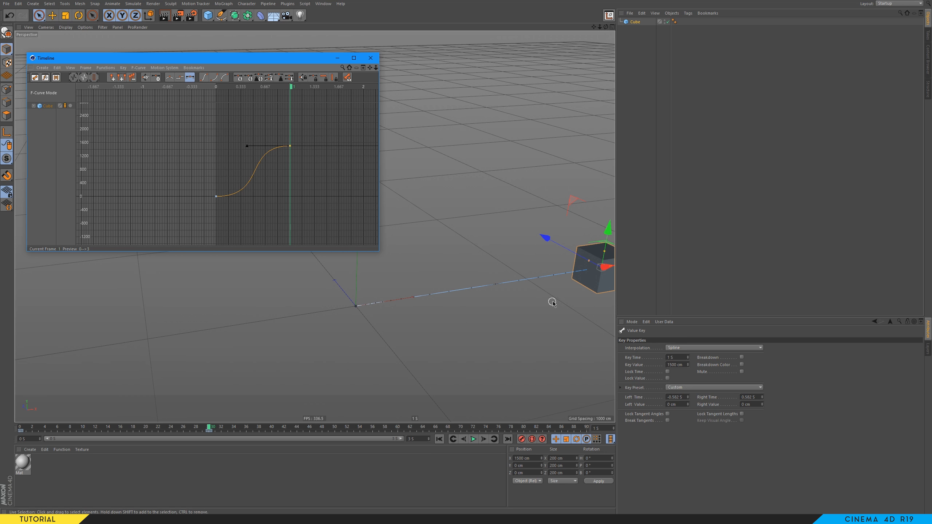
Step: Play the animation from the start, shorten the project's end time to 2 s and deselect the cube
left_click(440, 439)
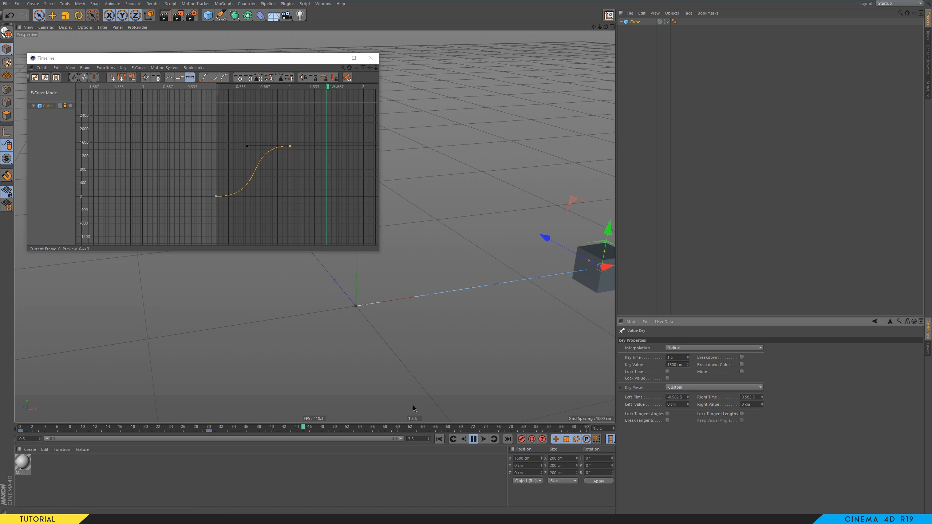
double_click(412, 439)
type("2")
key("Return")
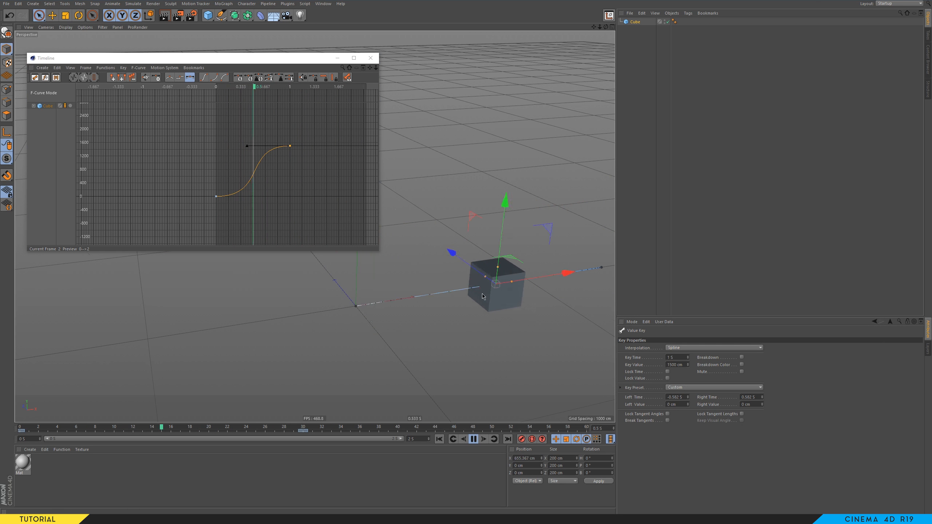
left_click(583, 310)
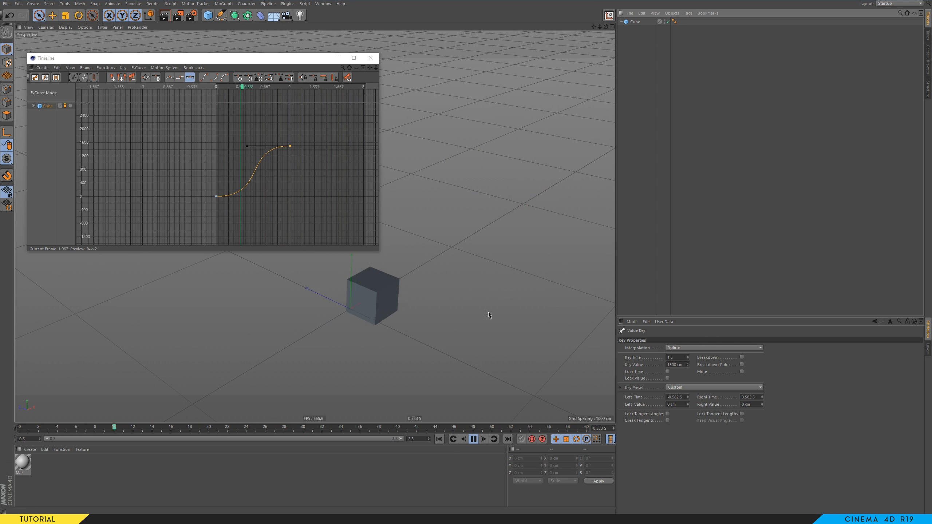
Step: Try a key time of 2 s for the last key during playback and undo it
double_click(678, 357)
type("2")
key("Return")
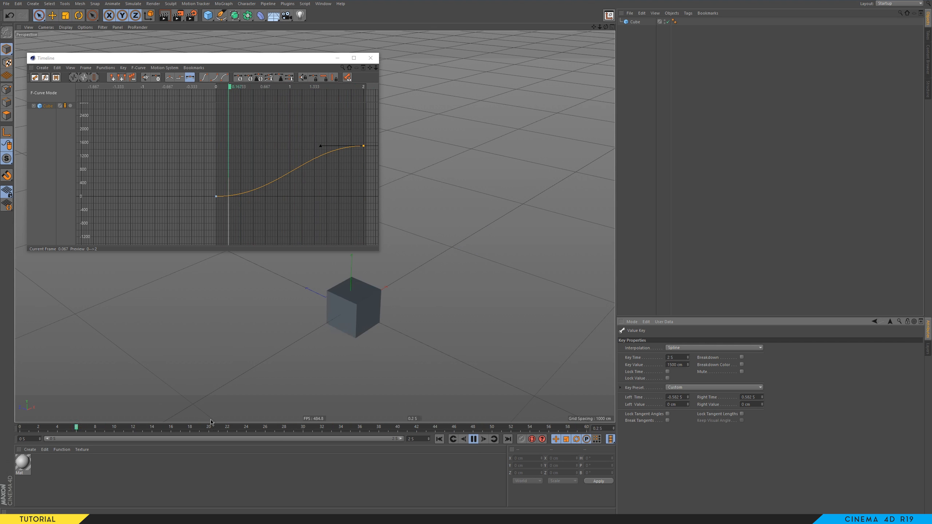
key("ctrl+z")
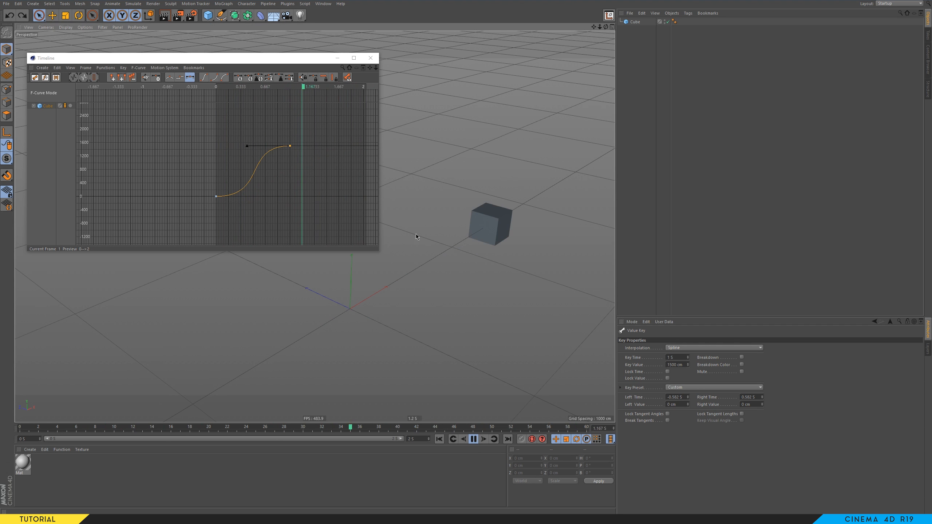
Step: While the animation plays, change the last key's value to 400 cm and after that to 600 cm
double_click(678, 364)
type("400")
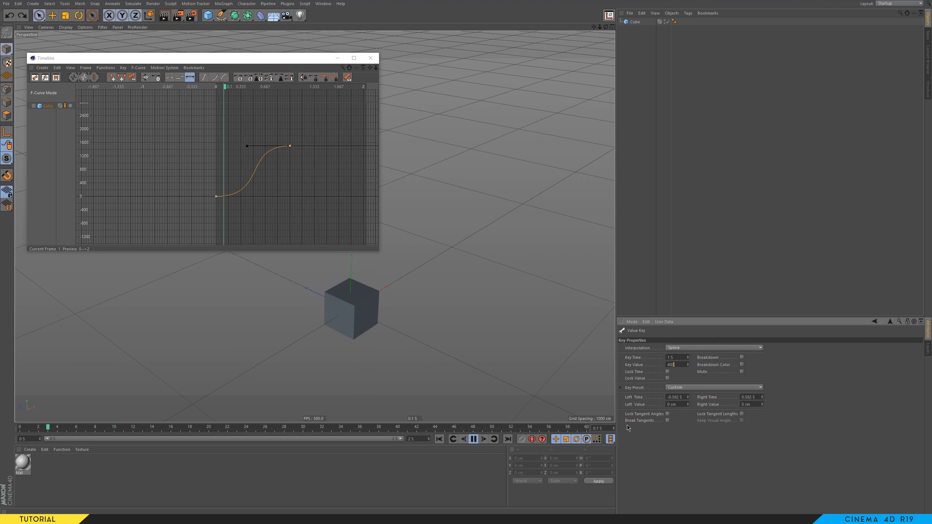
key("Return")
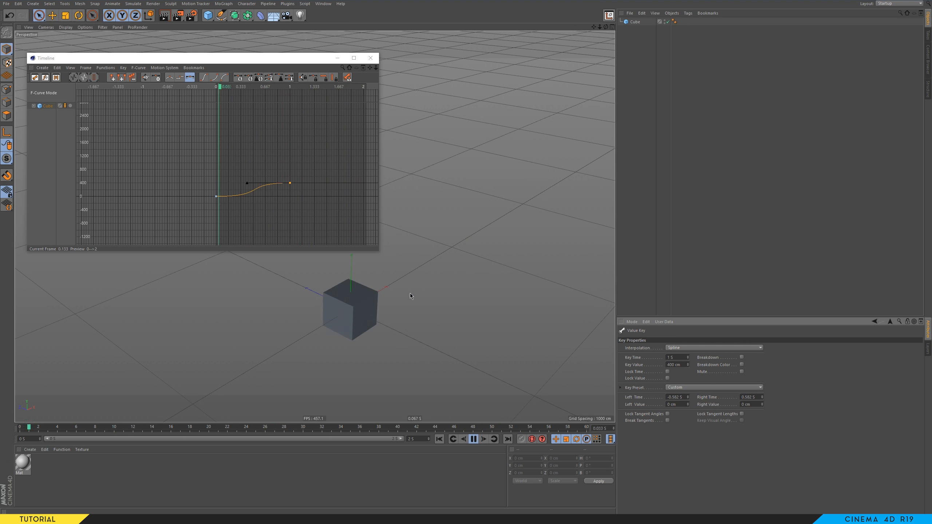
type("600")
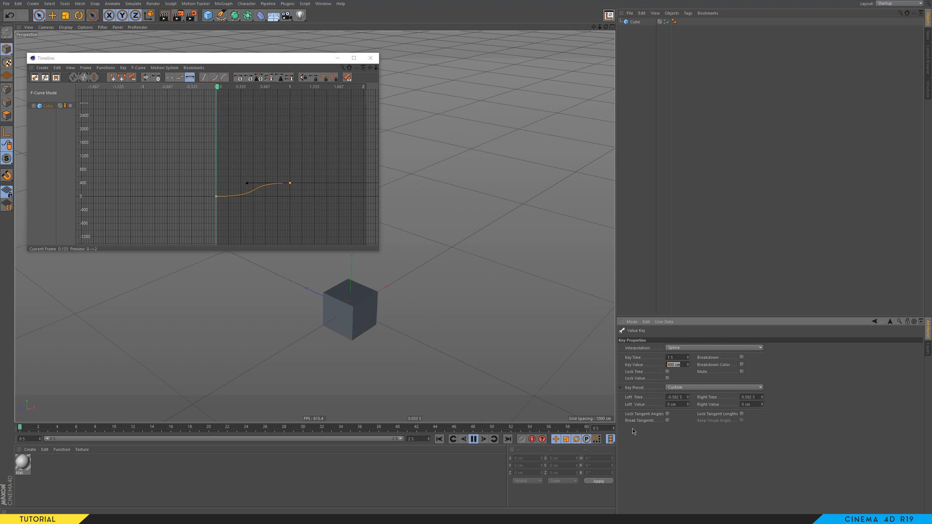
key("Return")
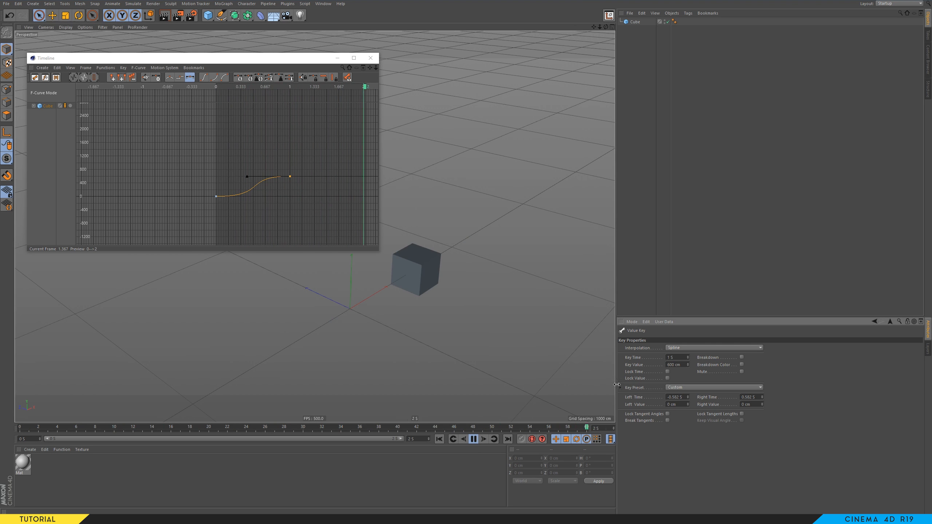
Step: Select the first key, try a key value of 600 cm, undo it and set the value to -700 cm instead
left_click(216, 196)
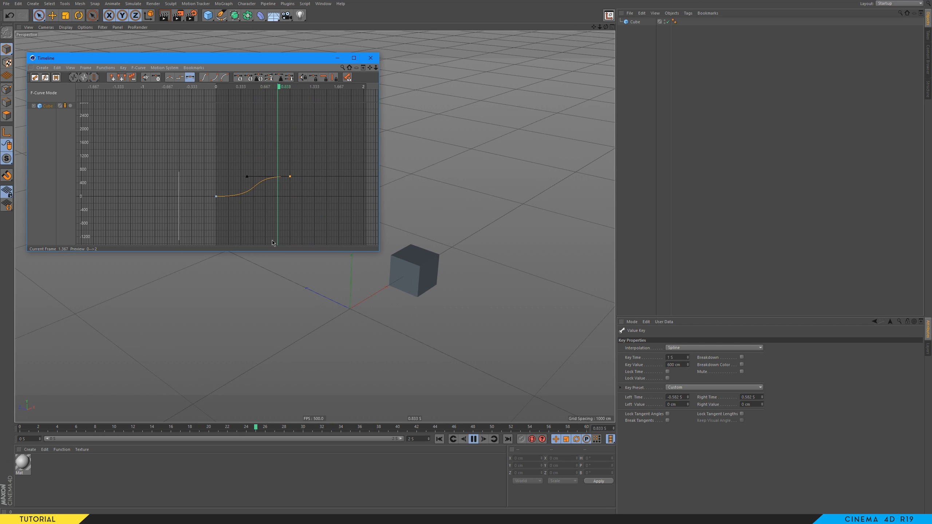
left_click(685, 366)
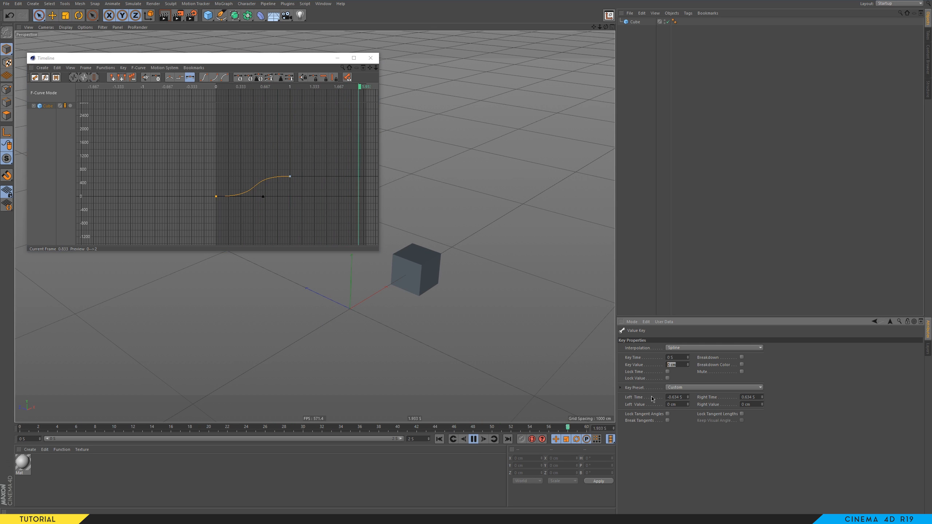
type("600")
key("Return")
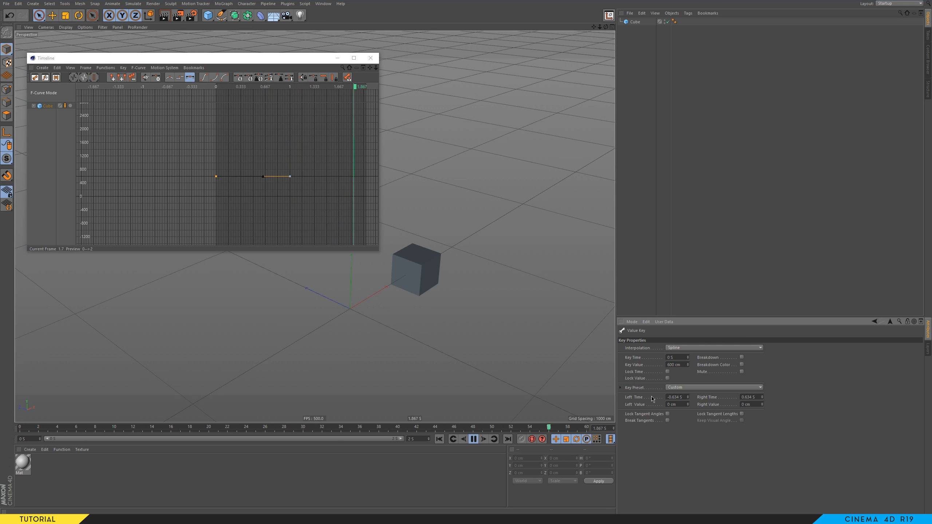
key("ctrl+z")
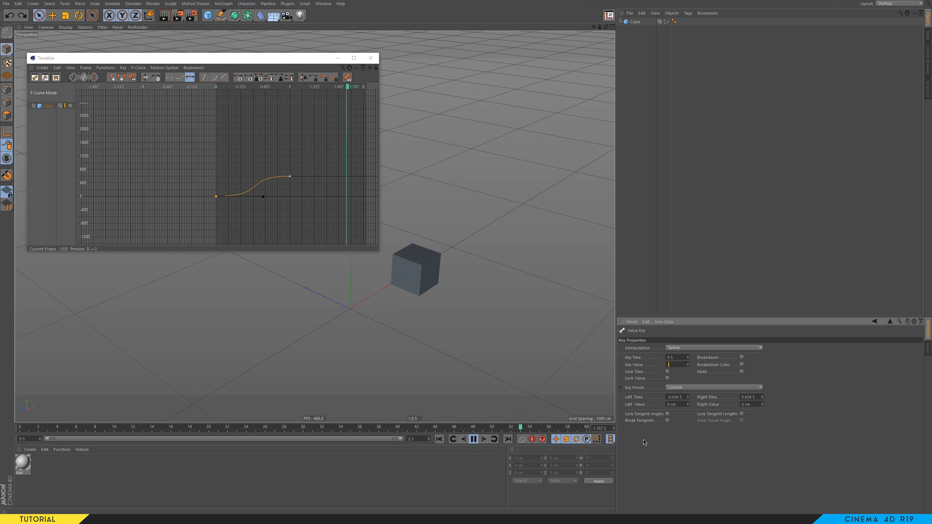
type("-700")
key("Return")
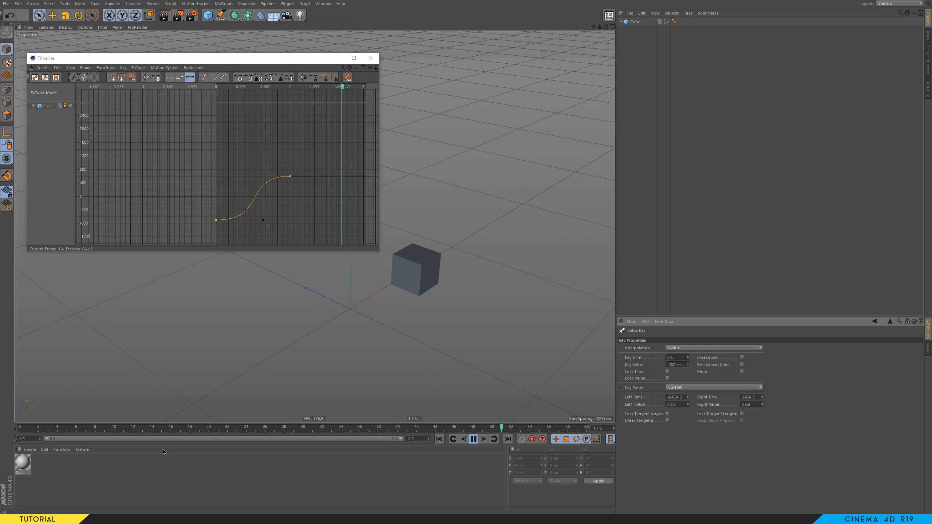
Step: Set the first key's time to 0.5 s and move the Timeline window away from the viewport
left_click(683, 359)
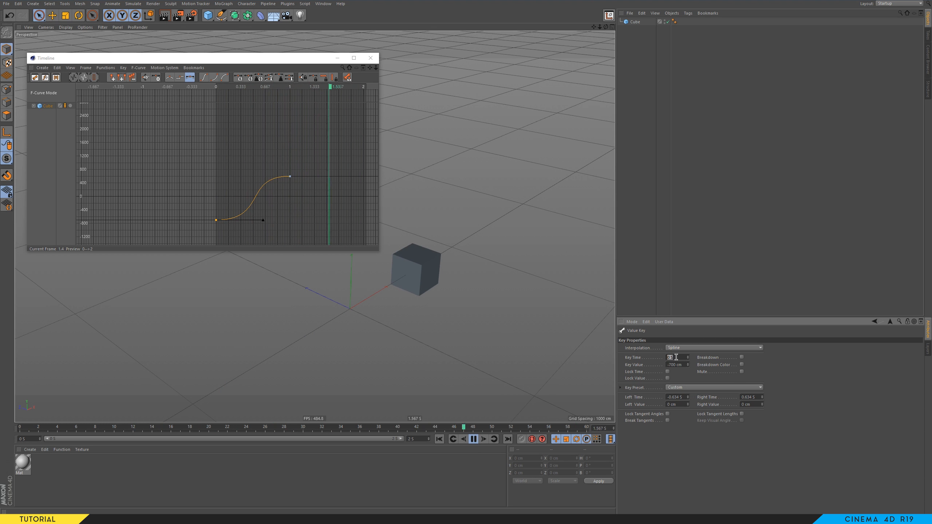
type("0.")
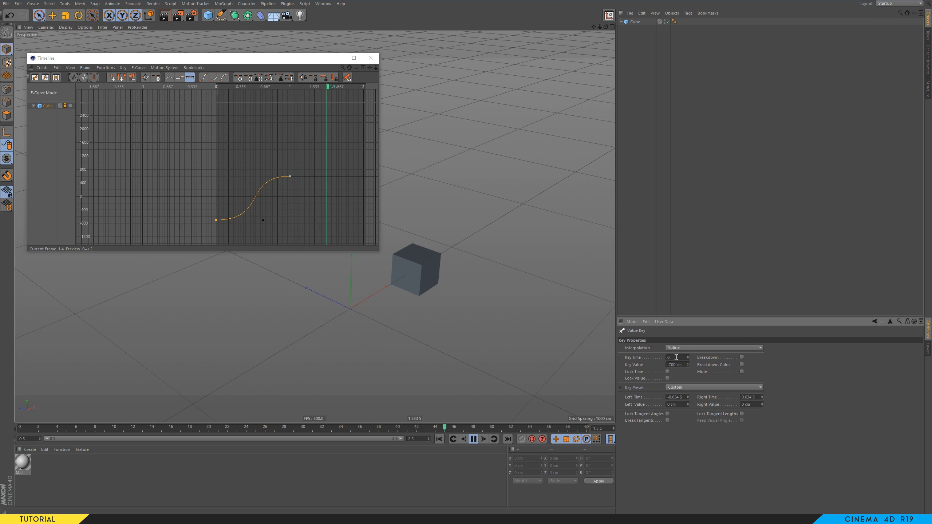
type("5")
key("Return")
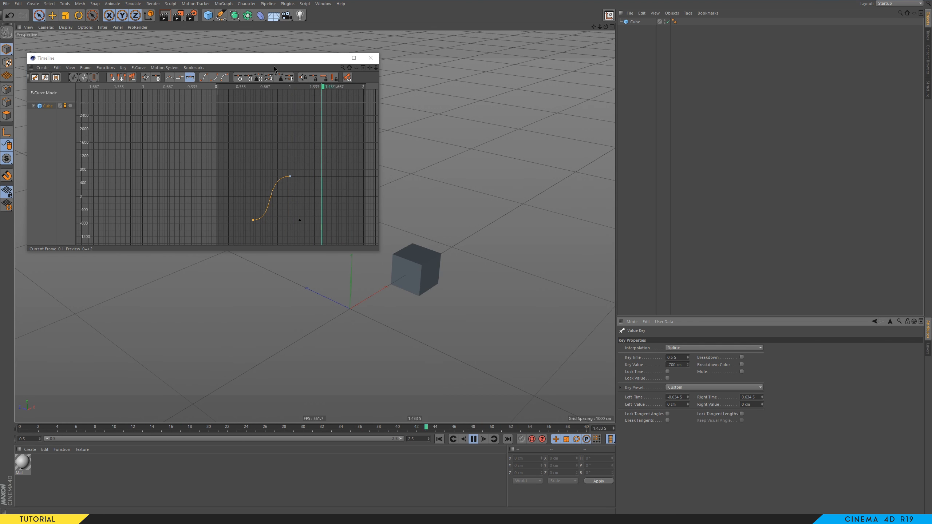
left_click_drag(274, 59, 687, 63)
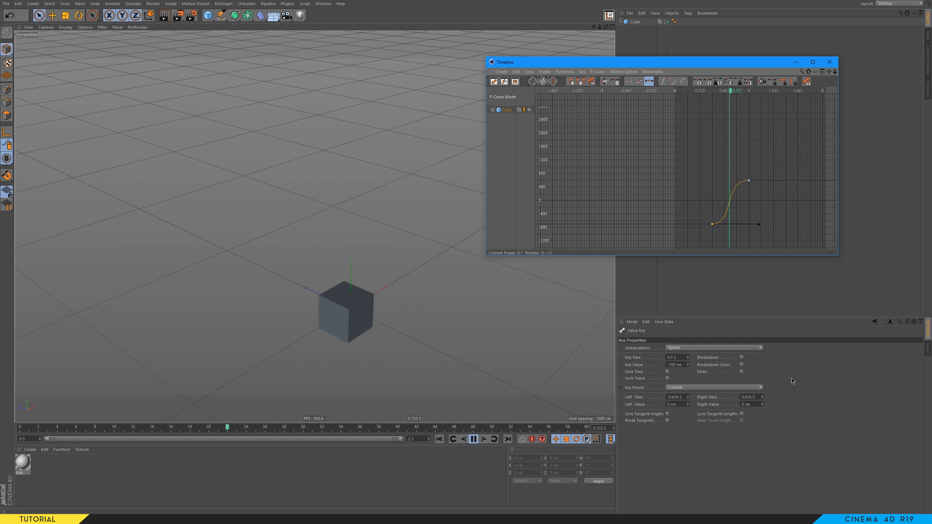
left_click(692, 349)
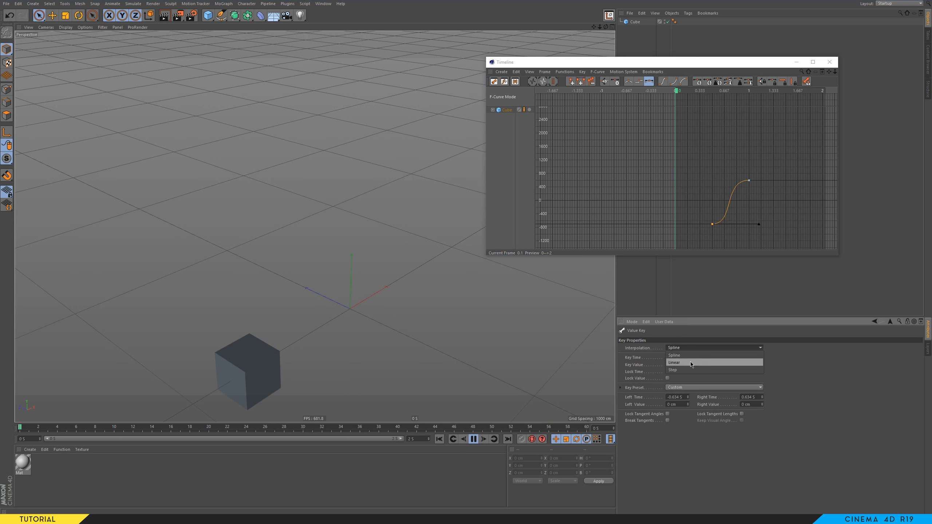
left_click(829, 380)
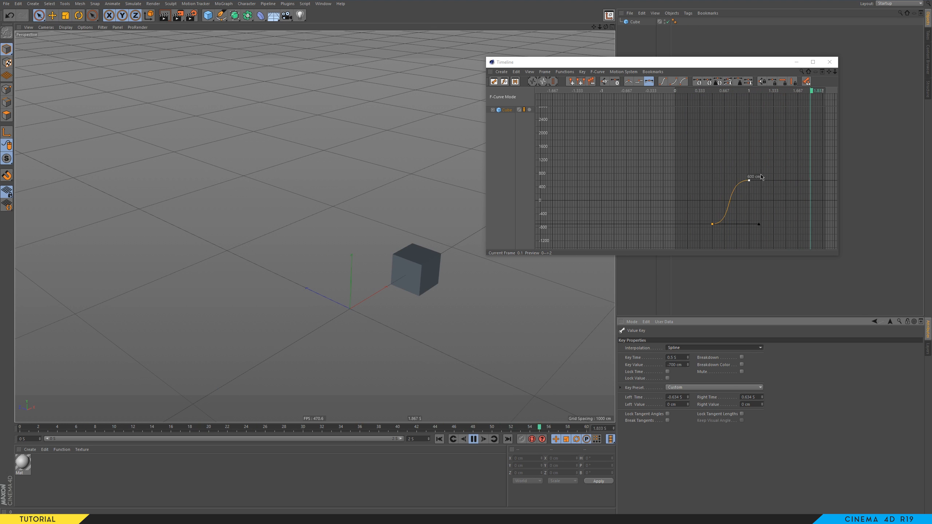
key("r")
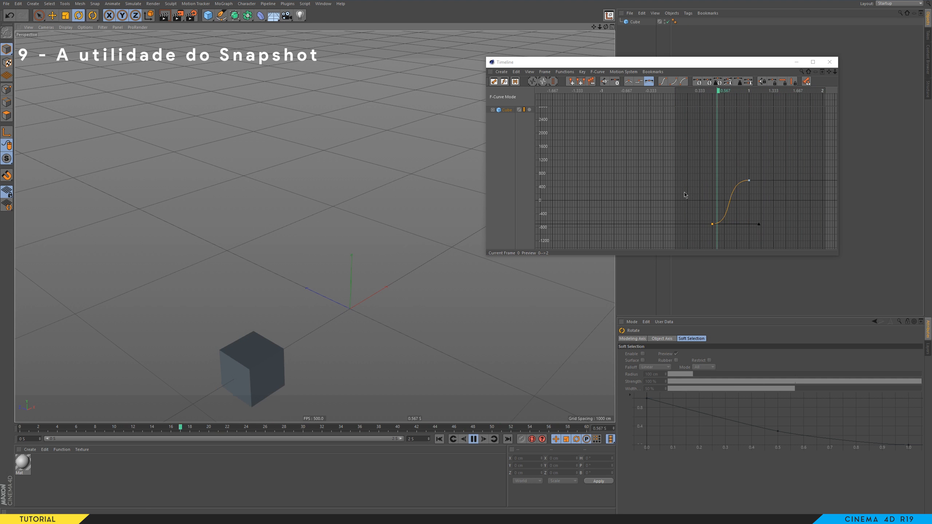
Step: Select the first key on the cube's curve and set its key time to 0 s
left_click(753, 63)
left_click(712, 224)
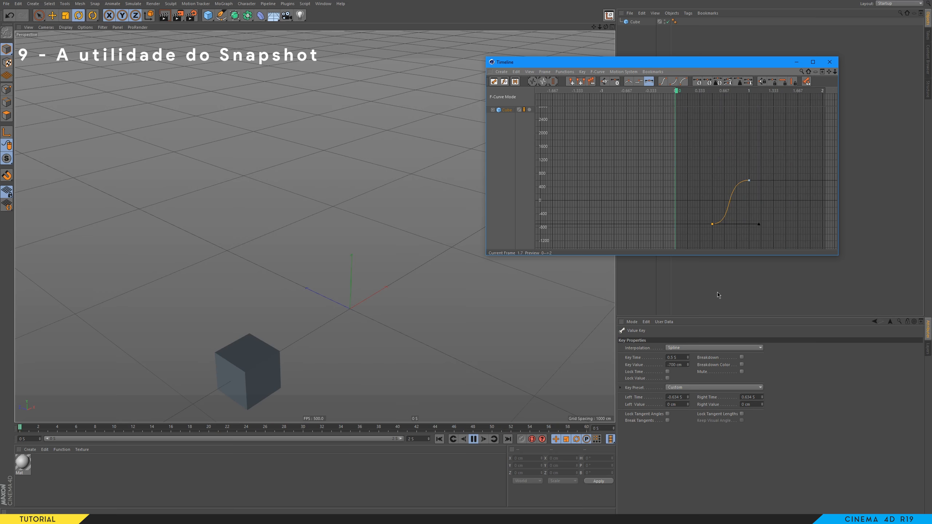
left_click(678, 358)
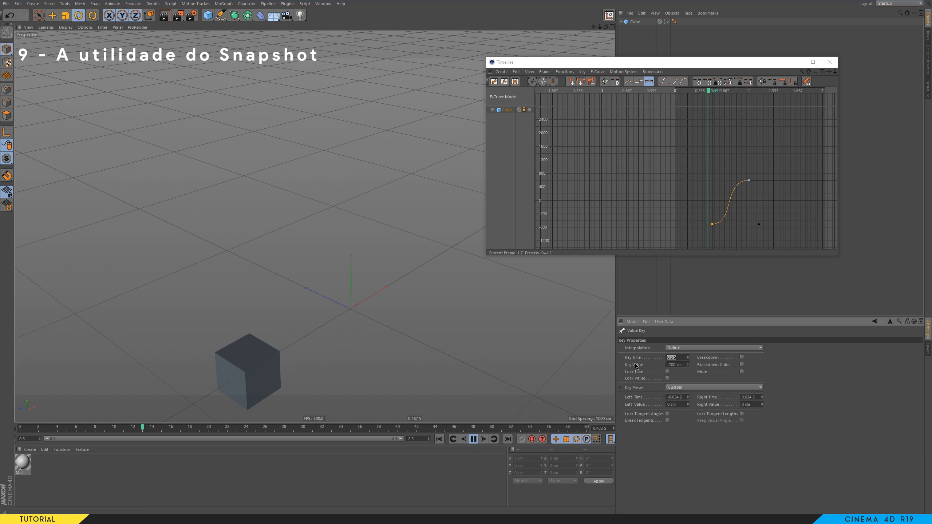
type("0")
key("Return")
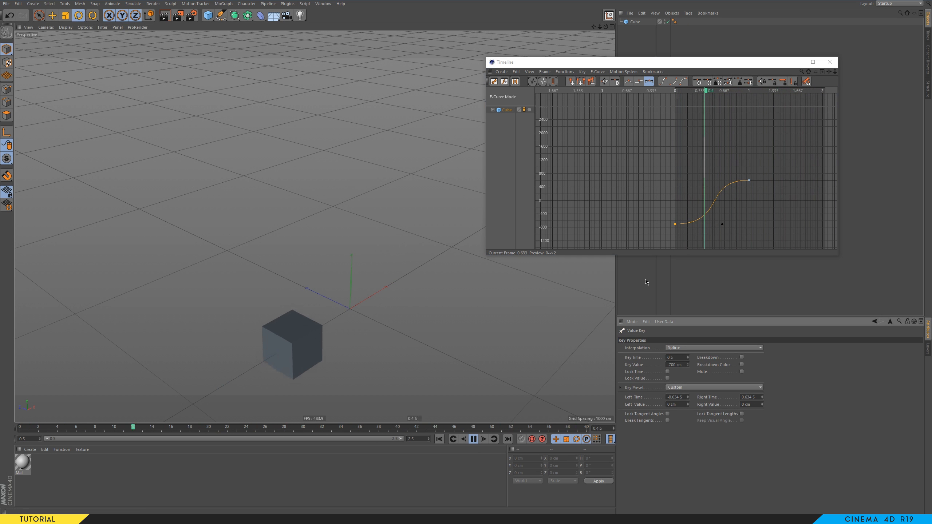
Step: Shift the Timeline window slightly, stop the playback and return the animation to its start
left_click_drag(391, 296, 347, 304, "alt")
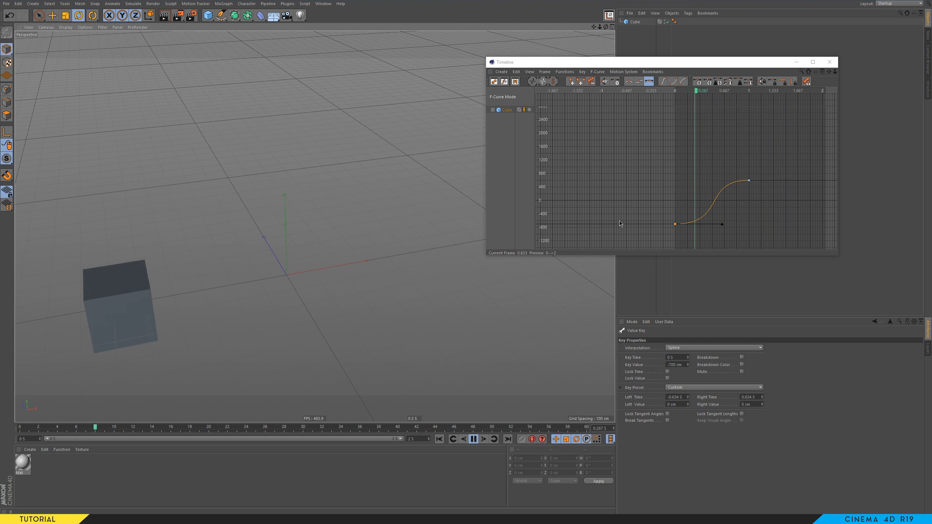
left_click_drag(325, 271, 333, 272, "alt")
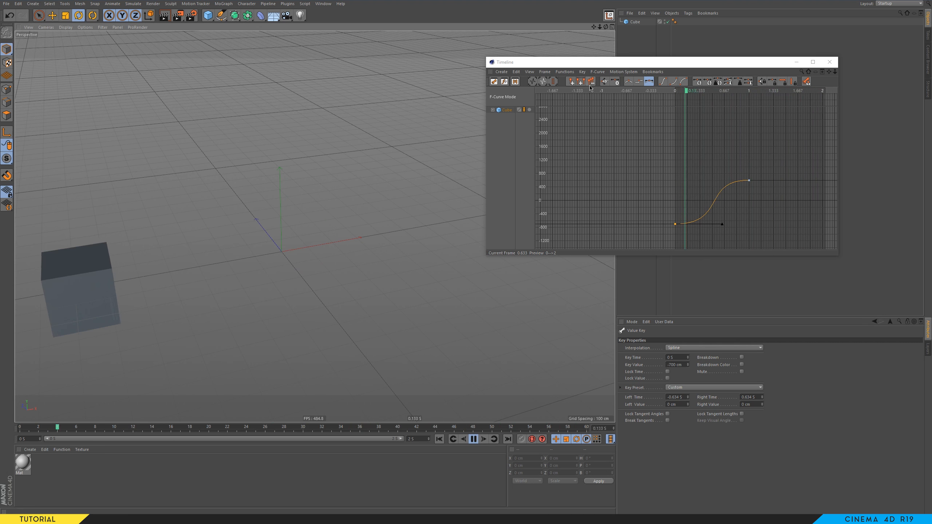
left_click_drag(620, 62, 611, 72)
left_click(556, 81)
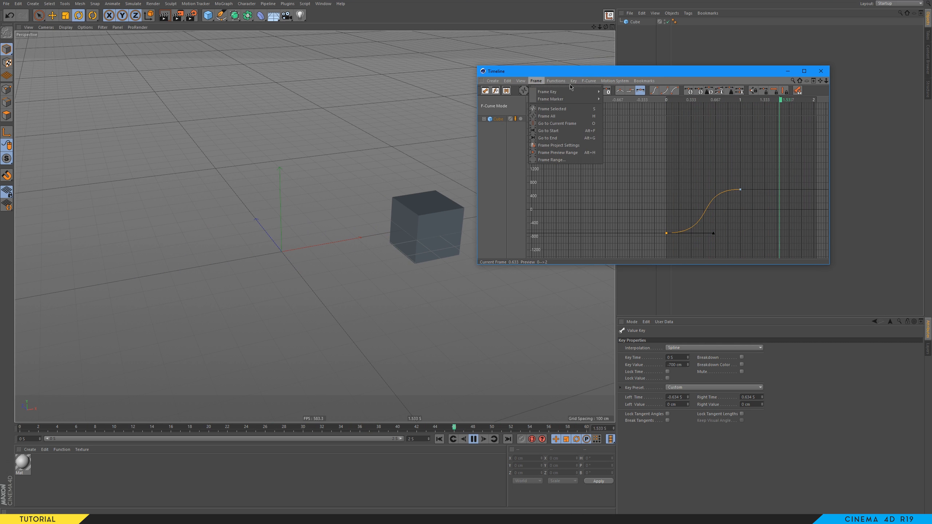
mouse_move(587, 82)
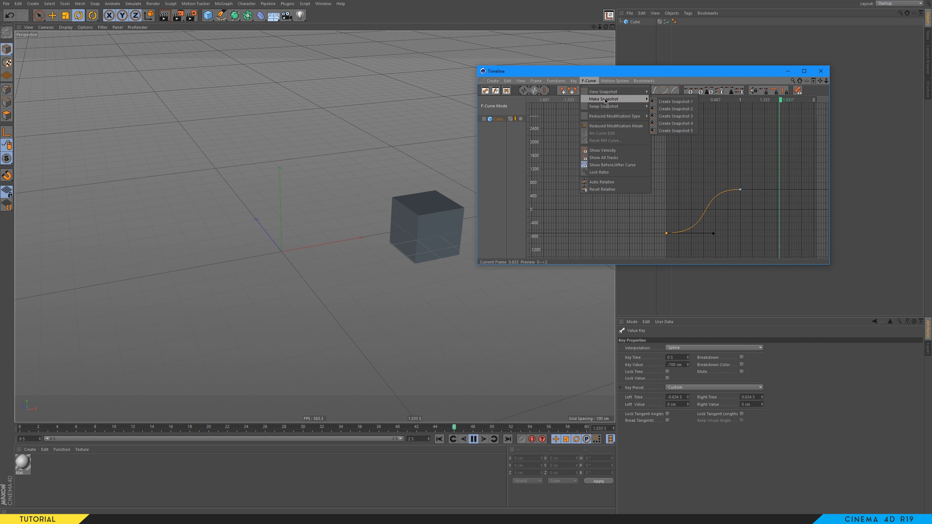
mouse_move(607, 95)
left_click(474, 457)
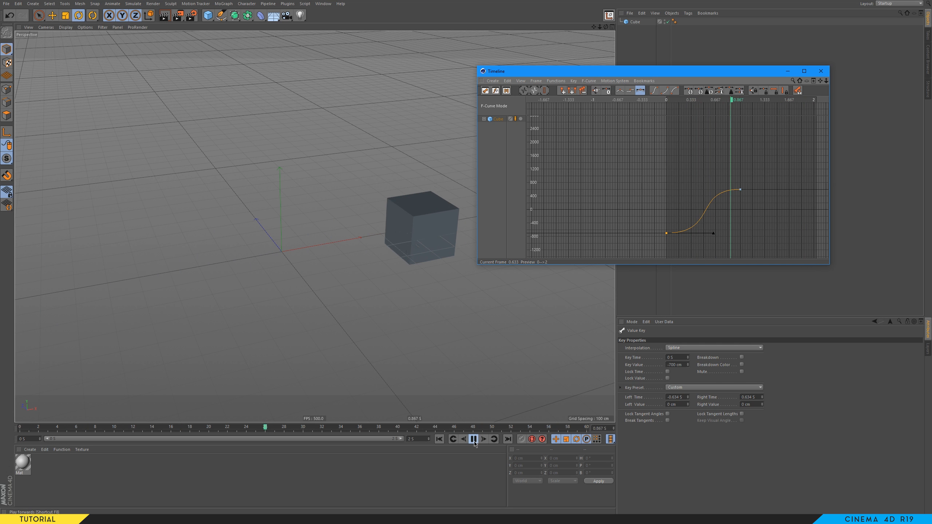
left_click(474, 439)
left_click(439, 439)
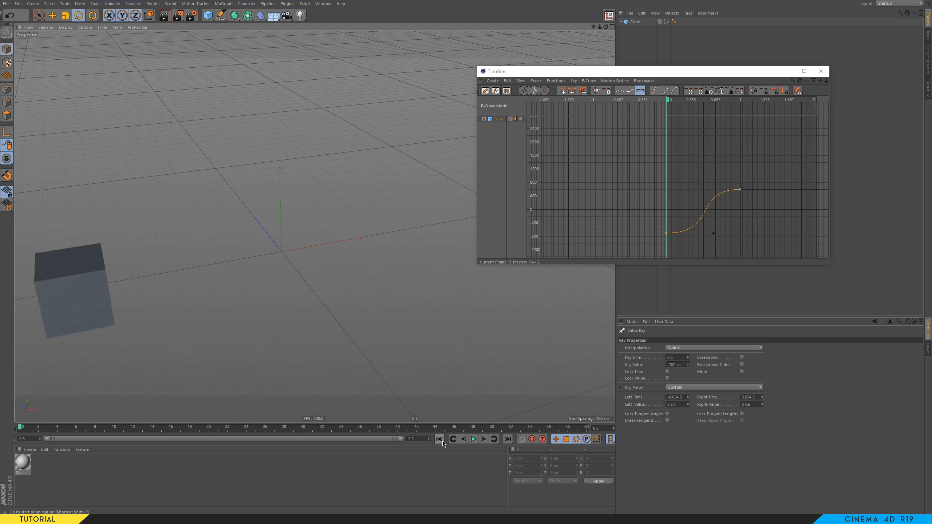
Step: Store the cube's current F-curve as Snapshot 2
middle_click_drag(263, 242, 314, 227, "alt")
left_click_drag(314, 247, 305, 271, "alt")
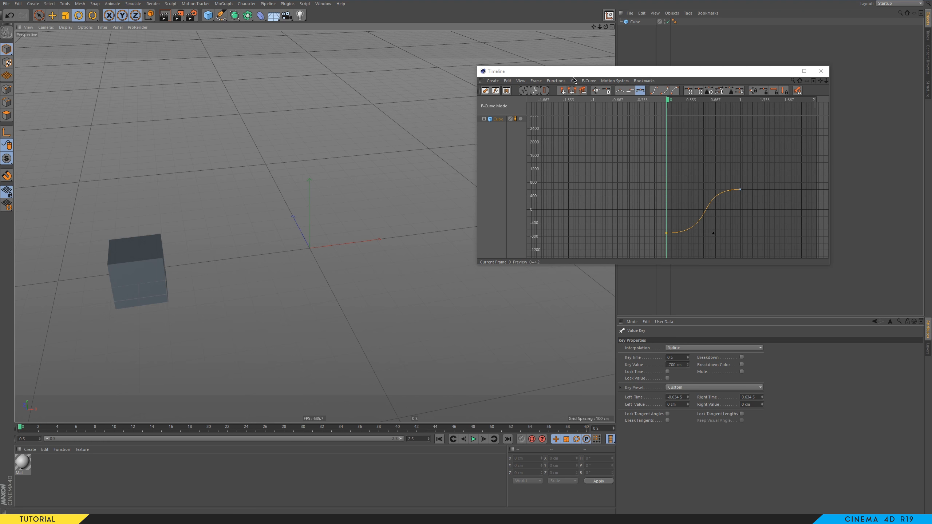
left_click(558, 82)
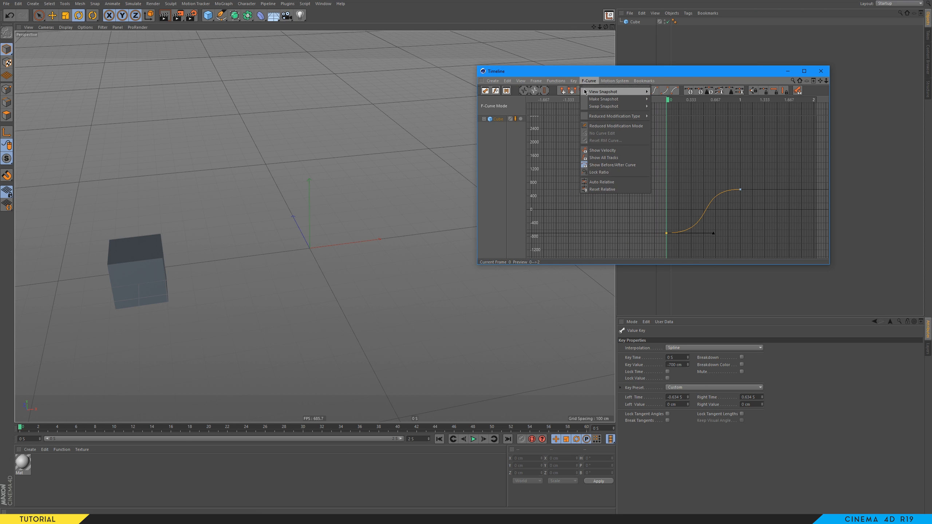
mouse_move(586, 101)
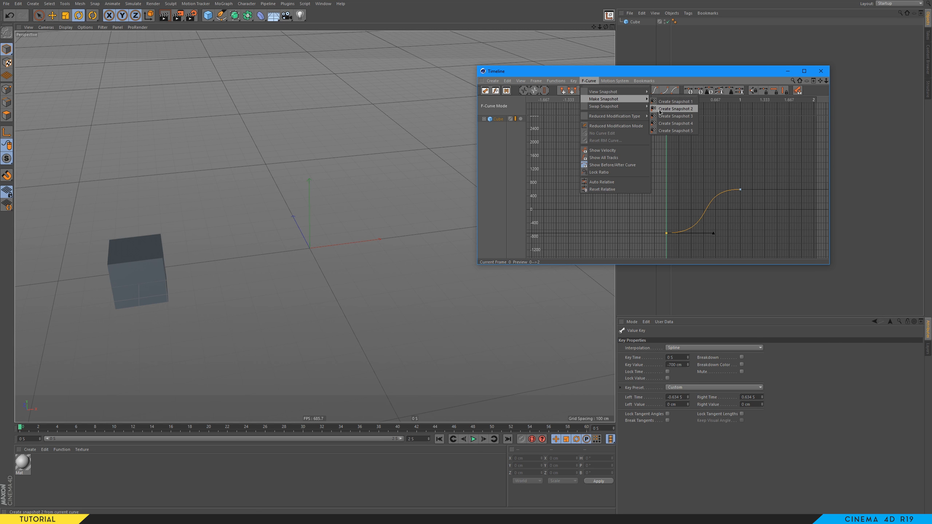
left_click(679, 108)
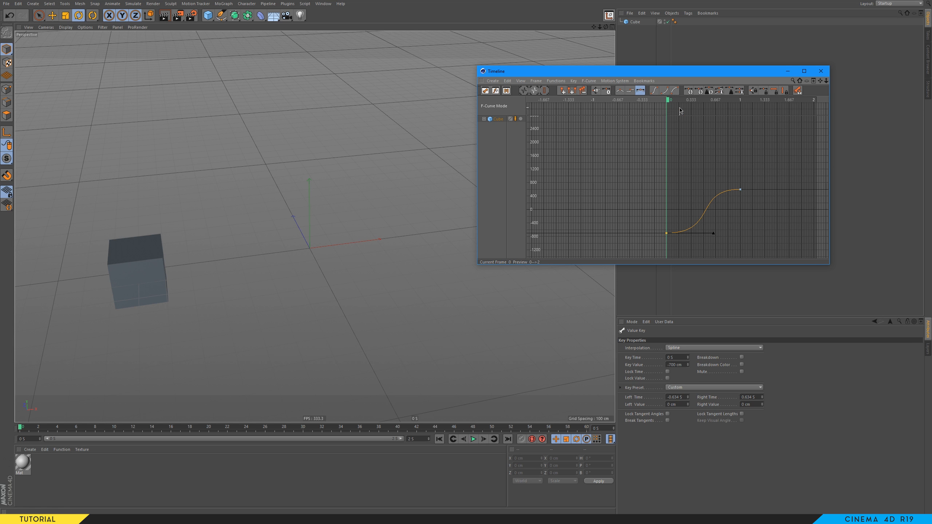
Step: Raise the last key's left tangent to about 853 cm so the curve overshoots before reaching the key
left_click(589, 81)
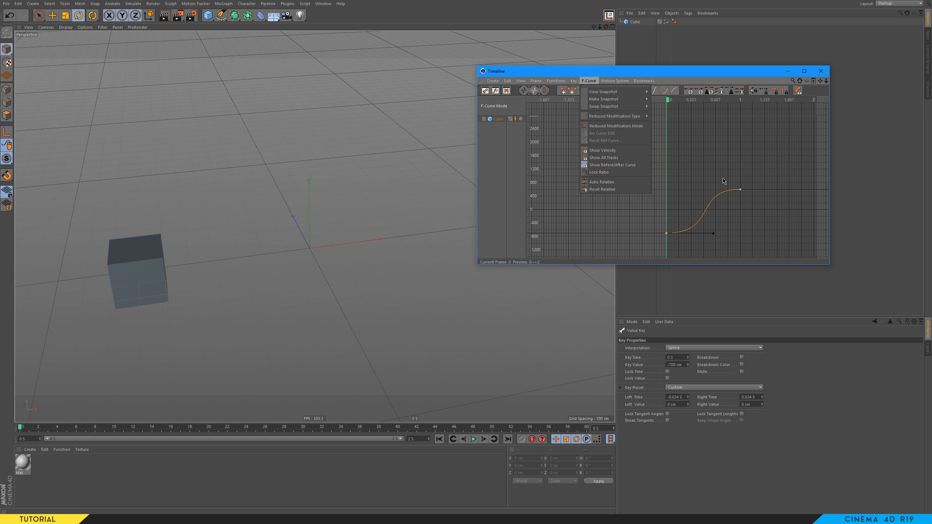
mouse_move(602, 101)
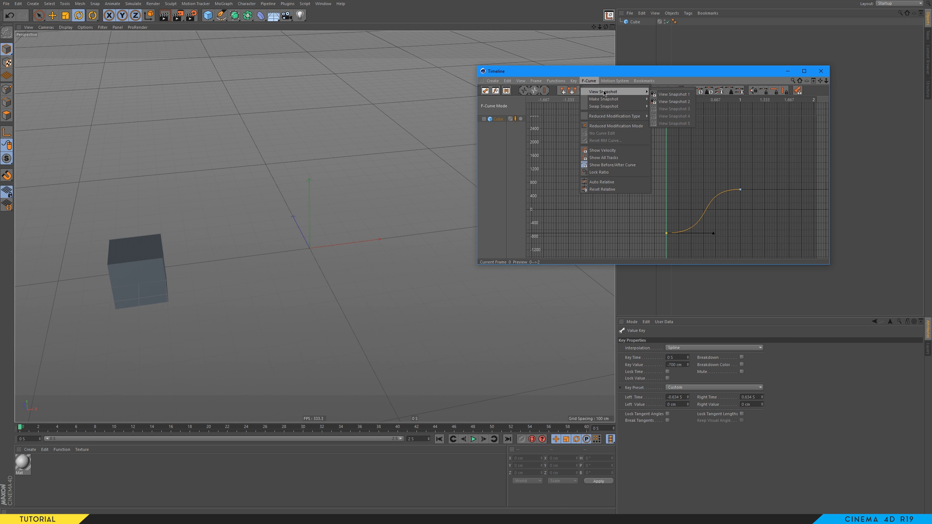
left_click(785, 183)
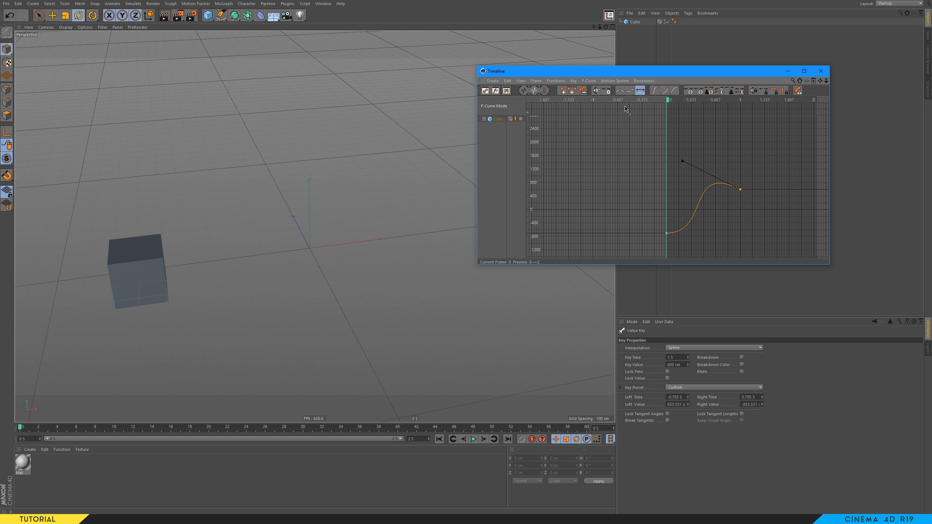
Step: Show Snapshot 2 behind the edited curve and place the Timeline window over the viewport to compare both curves
left_click(589, 81)
mouse_move(605, 94)
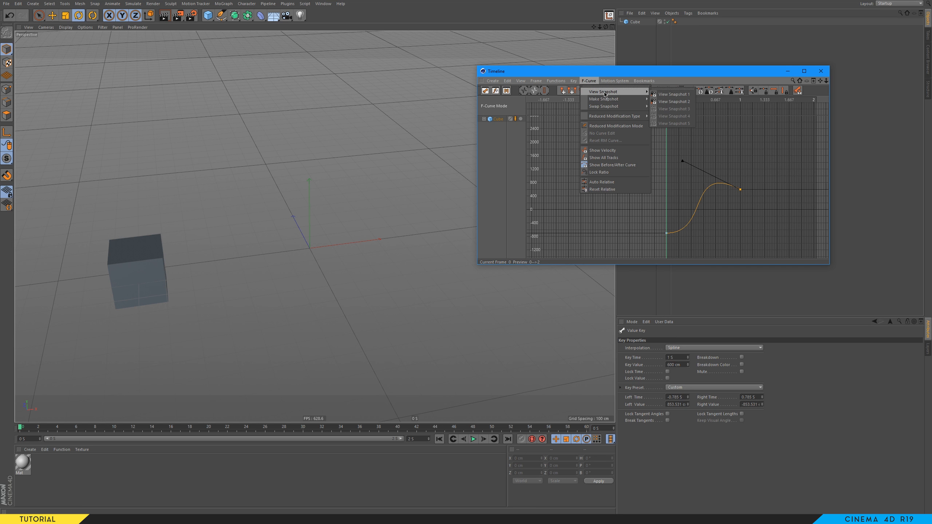
left_click(680, 102)
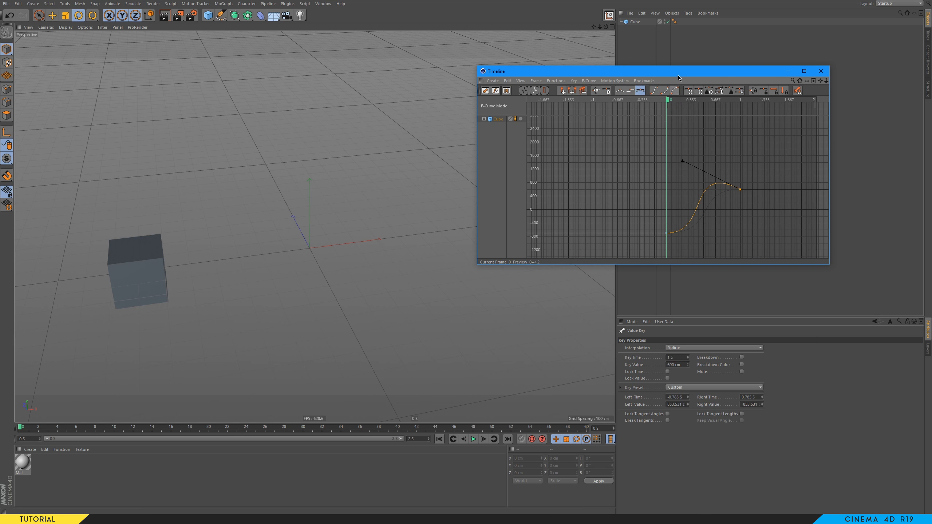
left_click_drag(678, 75, 394, 113)
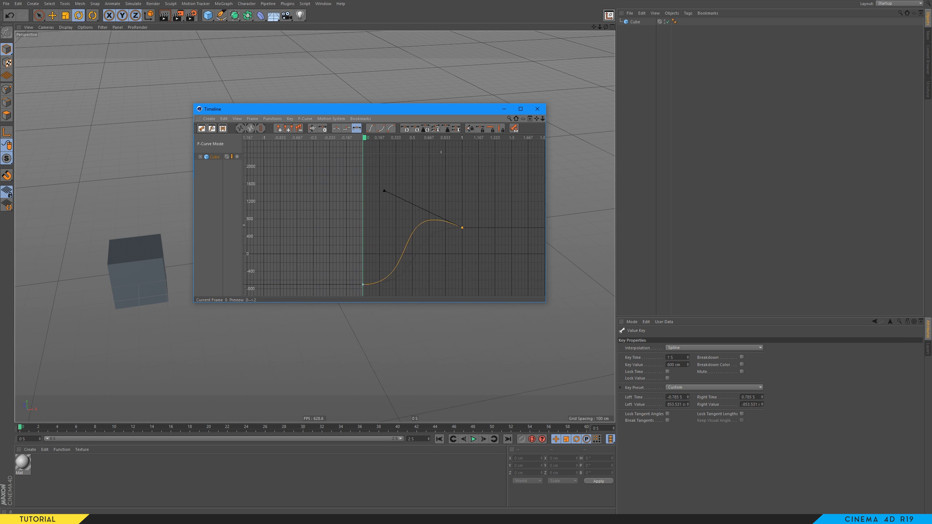
right_click_drag(441, 225, 471, 216, "alt")
middle_click_drag(447, 235, 444, 200, "alt")
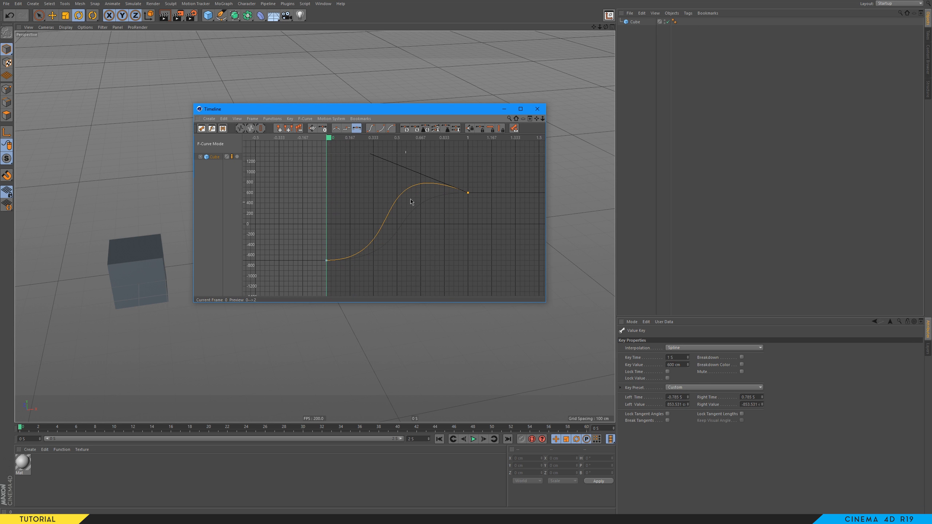
left_click_drag(330, 108, 365, 86)
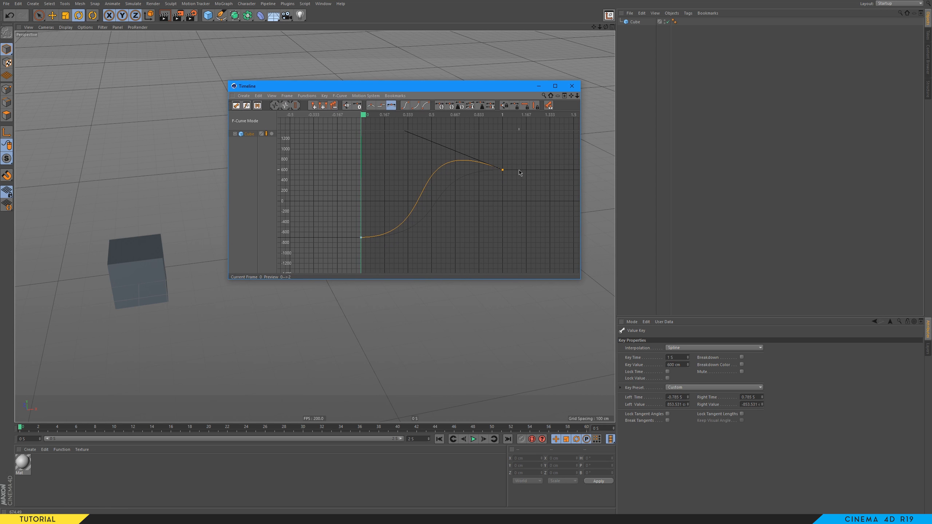
Step: Play the overshooting animation from the start and move the Timeline window clear of the cube
left_click(439, 442)
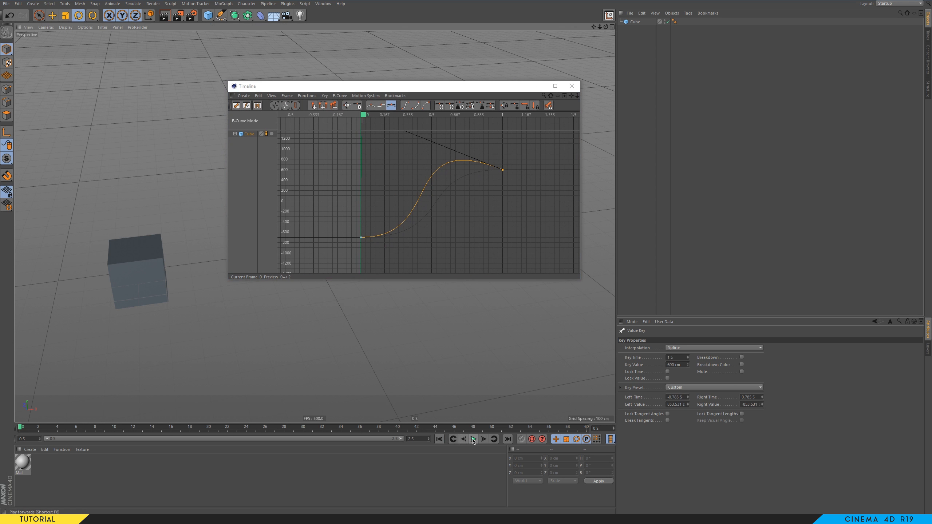
left_click(474, 439)
left_click_drag(410, 87, 691, 105)
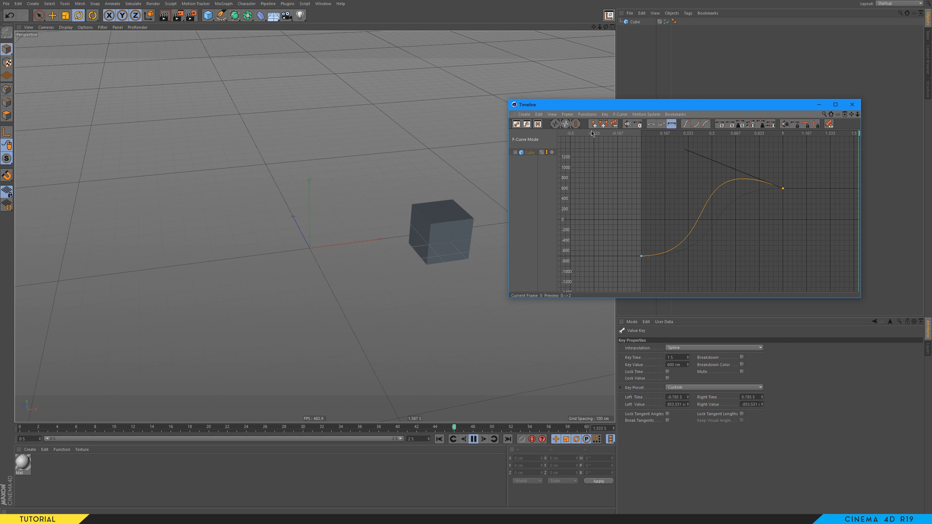
Step: Swap the edited curve with Snapshot 2 during playback and stop the animation
left_click(621, 114)
mouse_move(624, 141)
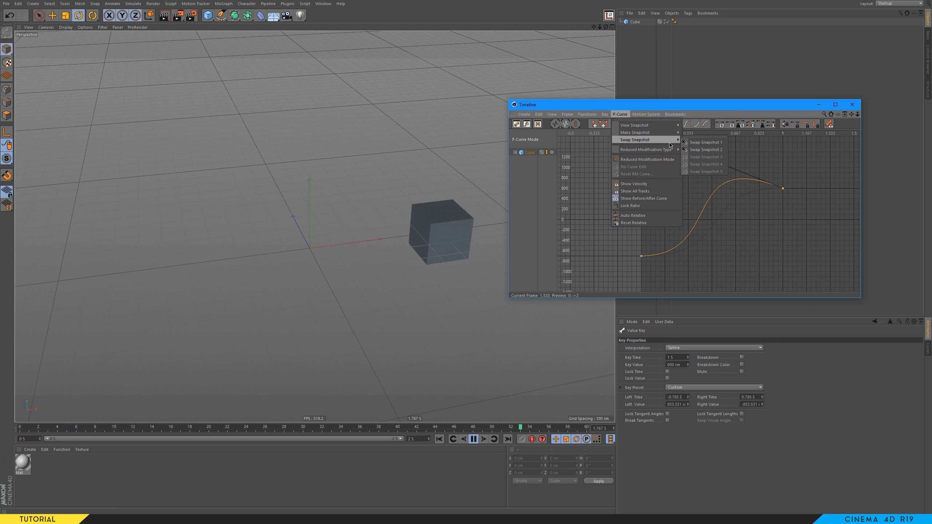
left_click(705, 149)
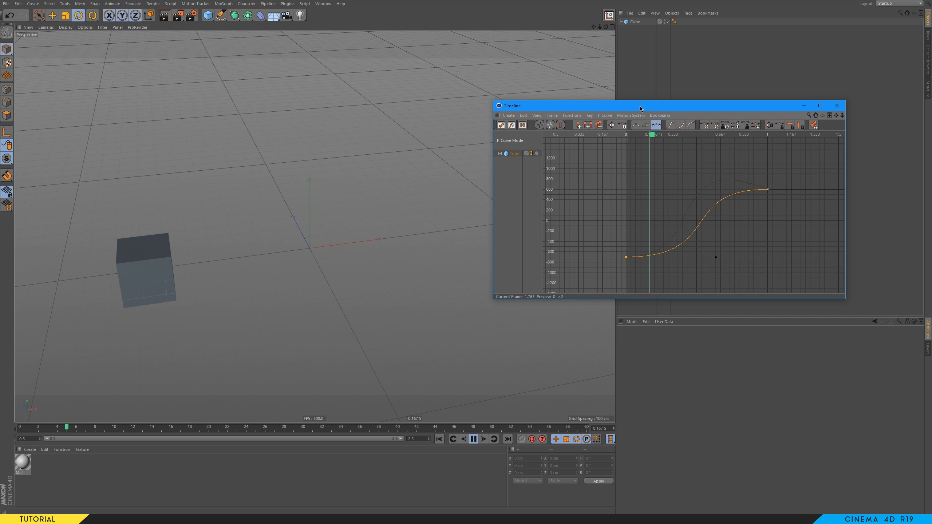
left_click_drag(657, 102, 642, 104)
left_click(490, 420)
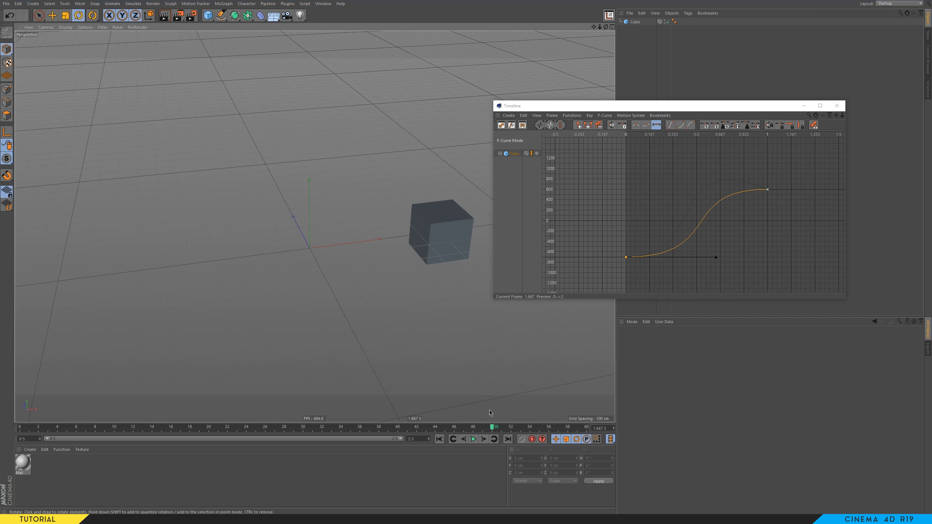
Step: Replay the cube's motion with the swapped curve, stop it and rewind to the start
left_click(605, 116)
mouse_move(610, 133)
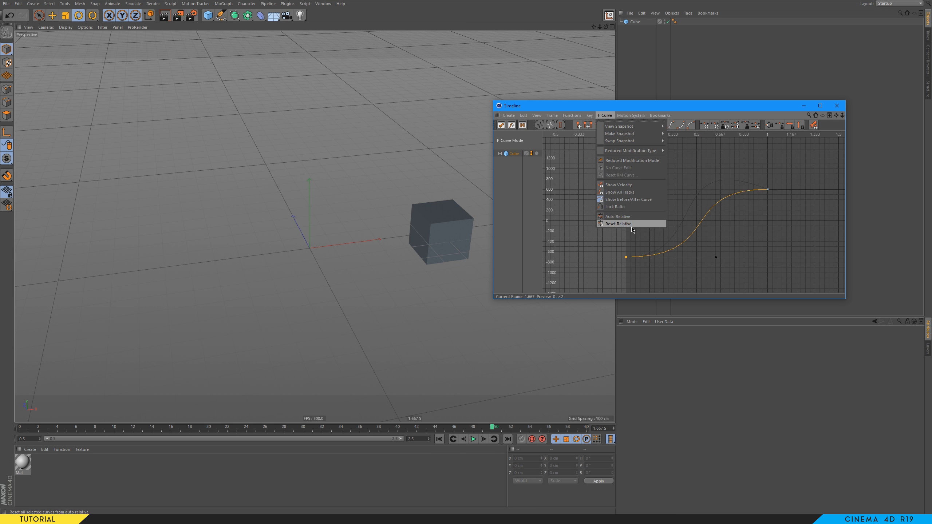
left_click(439, 439)
left_click(474, 440)
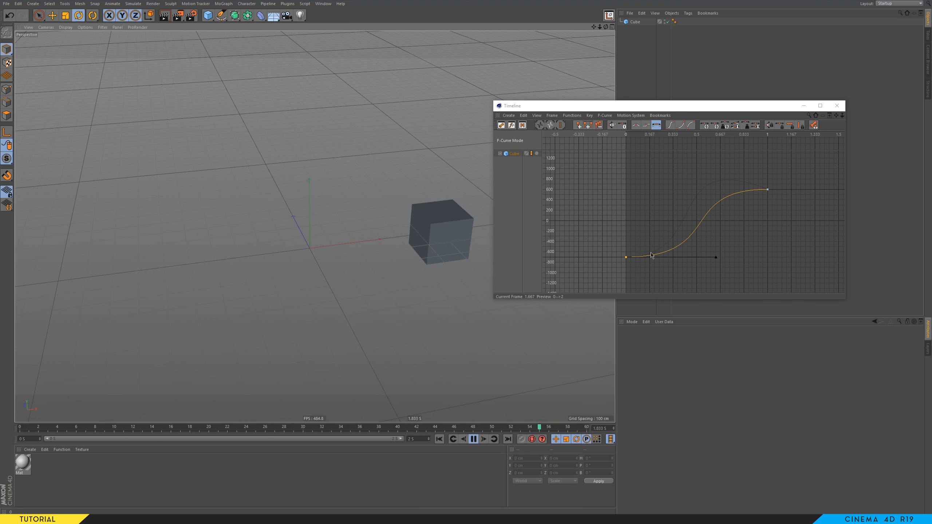
left_click(473, 439)
left_click(439, 439)
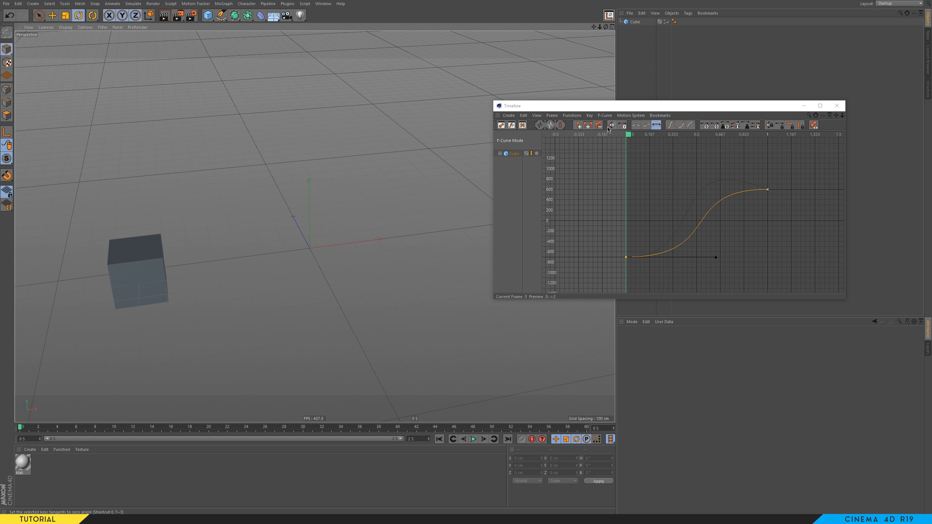
Step: Store the cube's current curve as Snapshot 3 and swap it with the active curve
left_click(603, 116)
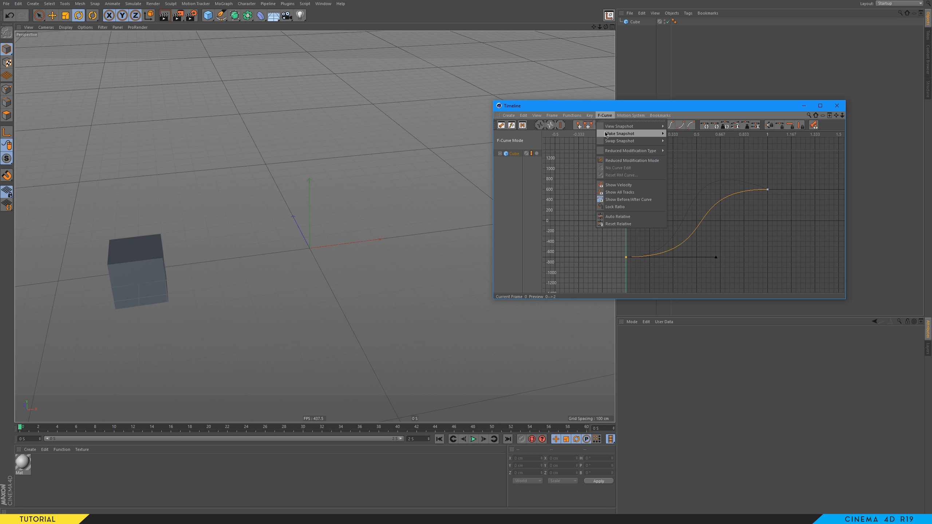
left_click(697, 155)
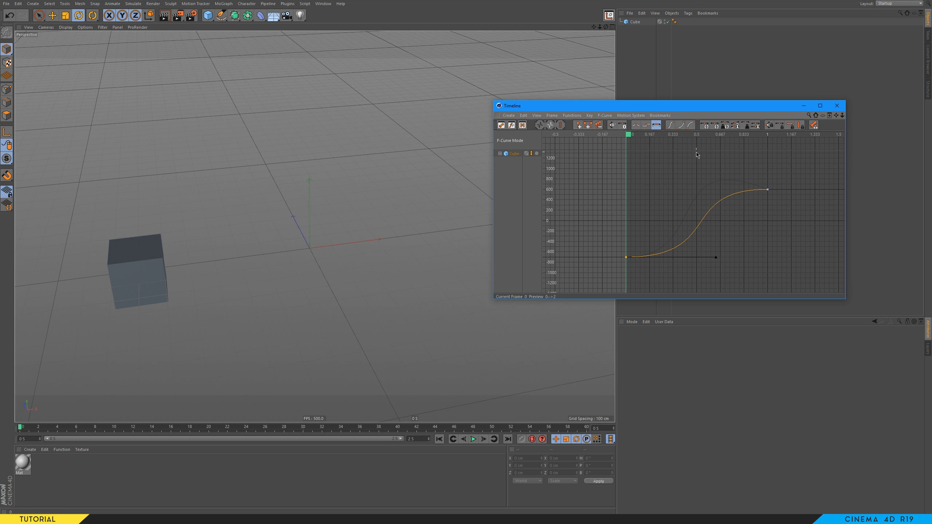
left_click(603, 116)
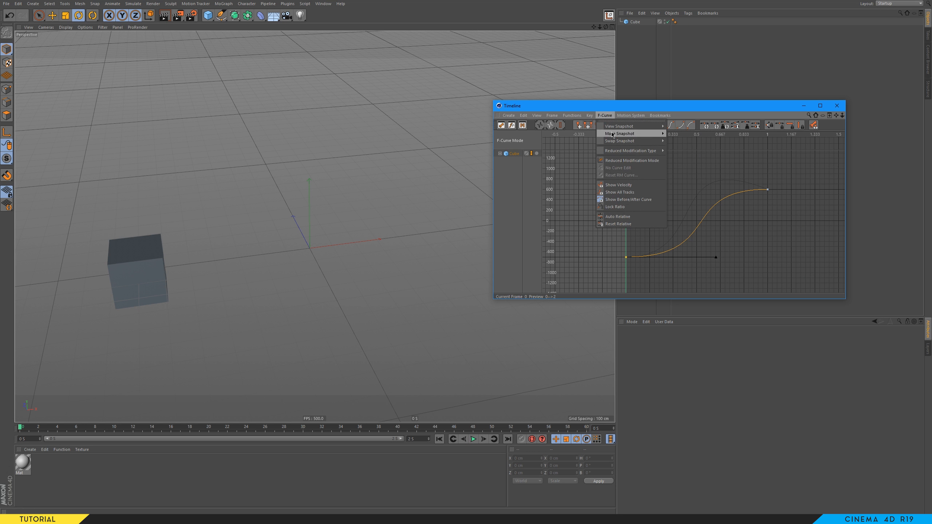
mouse_move(617, 142)
left_click(693, 158)
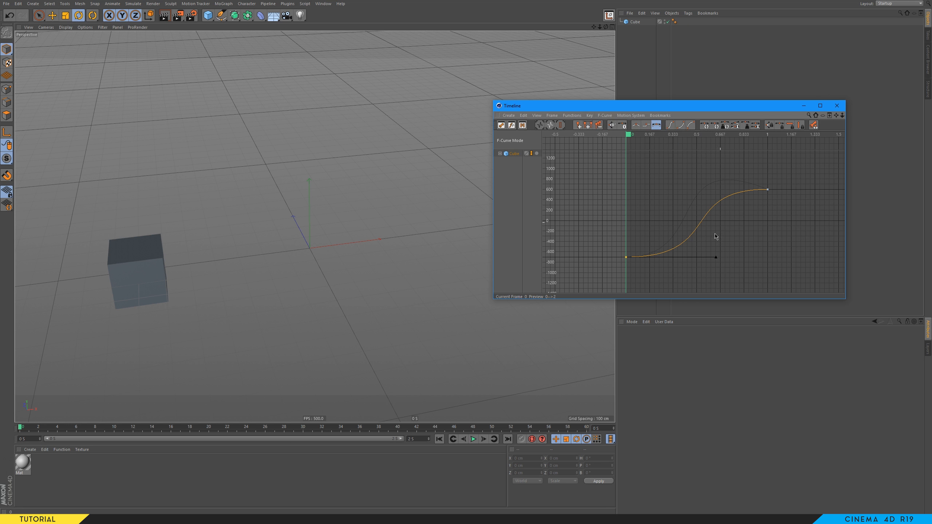
Step: Select the 1 s key, collapse its tangent to zero for an accelerating curve and play the animation
left_click_drag(742, 169, 792, 218)
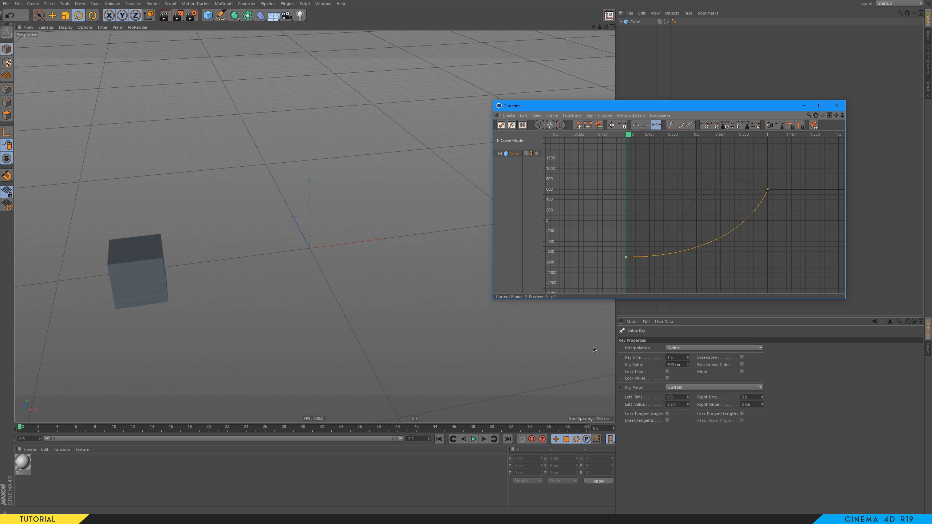
left_click(474, 439)
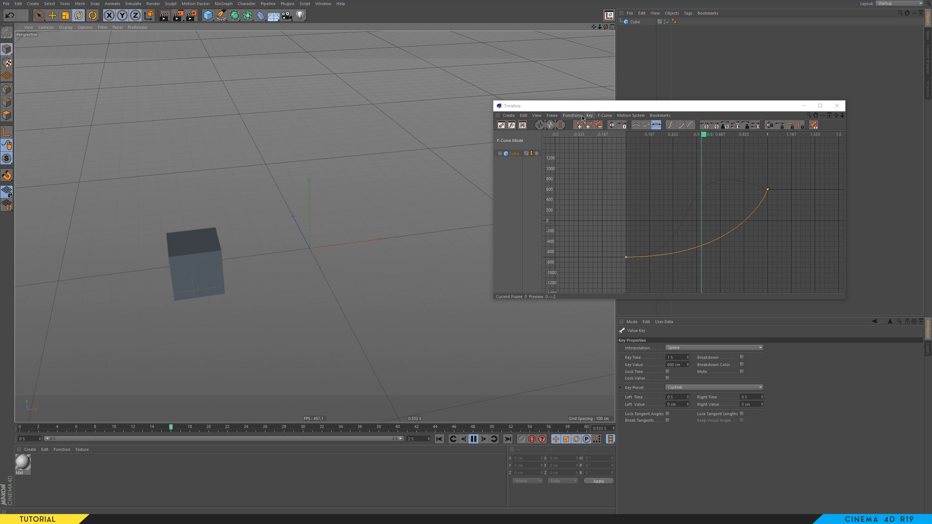
Step: Display Snapshot 3 behind the edited curve and swap the active curve with Snapshot 2 during playback
left_click(605, 115)
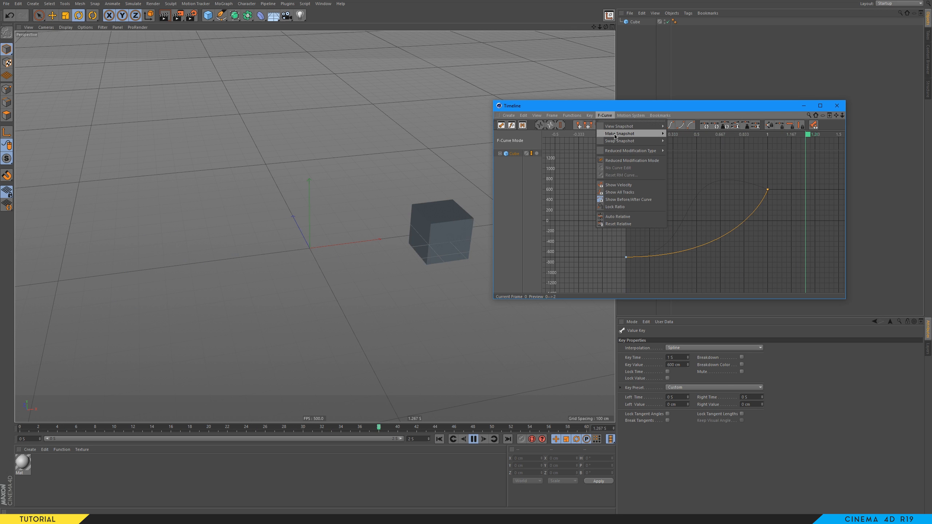
mouse_move(642, 129)
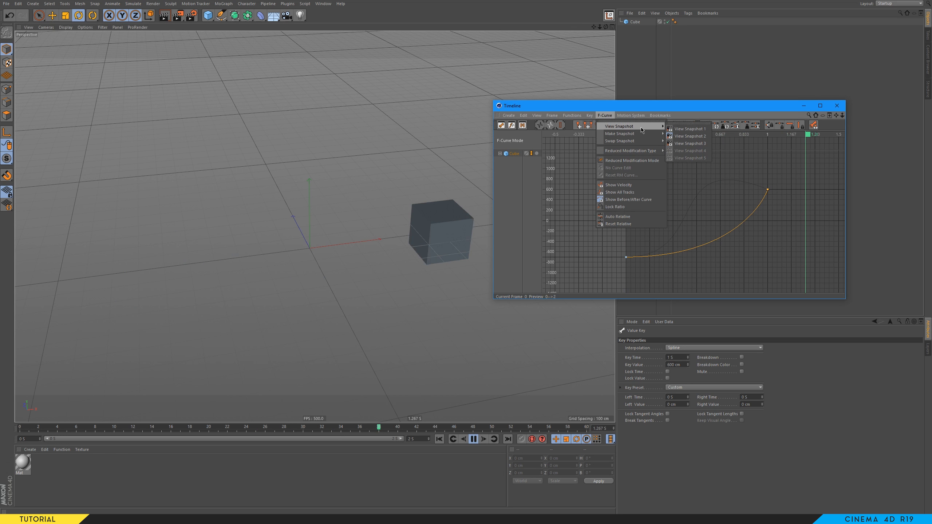
left_click(697, 143)
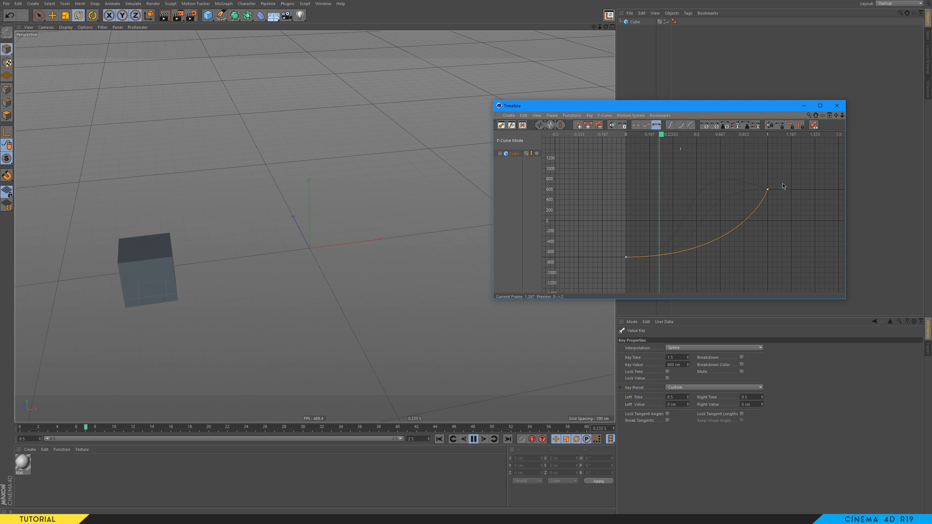
left_click(604, 116)
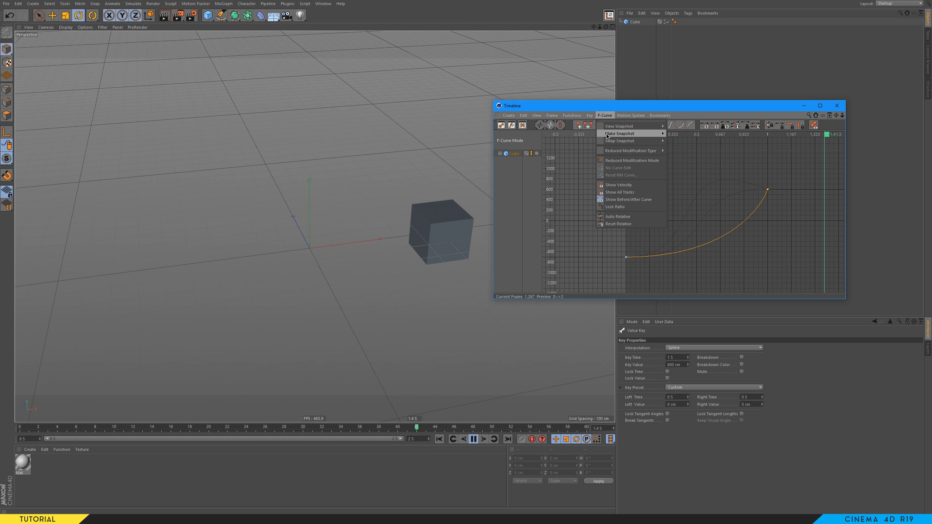
mouse_move(620, 141)
left_click(699, 151)
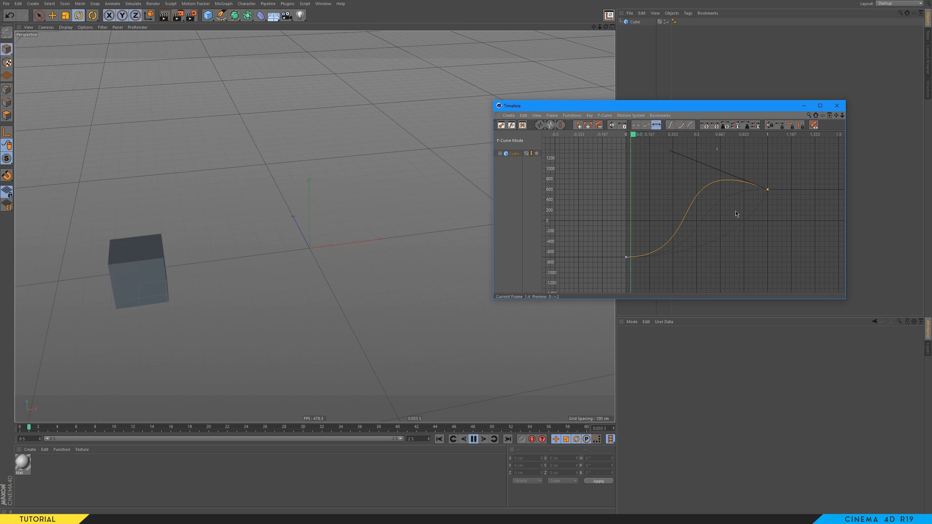
Step: Swap the overshooting curve with Snapshot 1 while the animation keeps playing
left_click(605, 115)
mouse_move(610, 140)
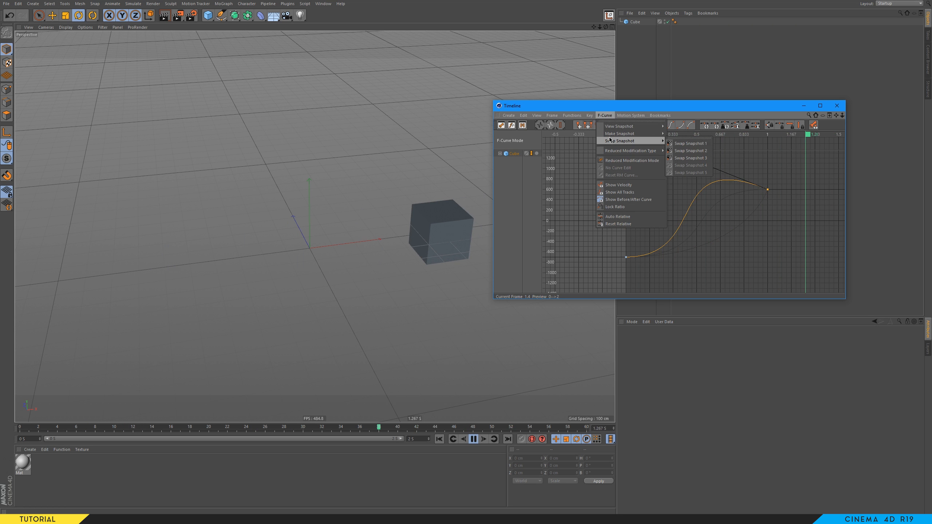
left_click(705, 146)
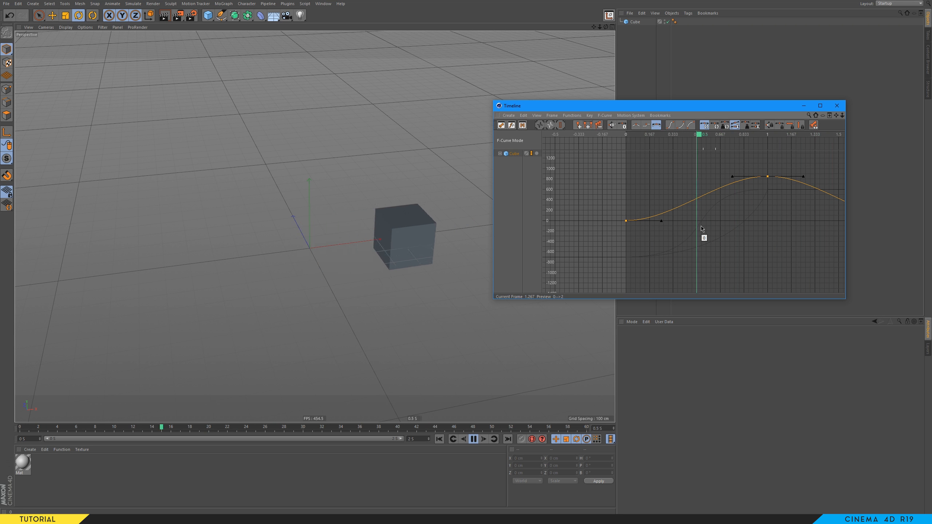
Step: Delete the last key at 2 s from the swapped-in Snapshot 1 curve
right_click_drag(702, 221, 668, 211, "alt")
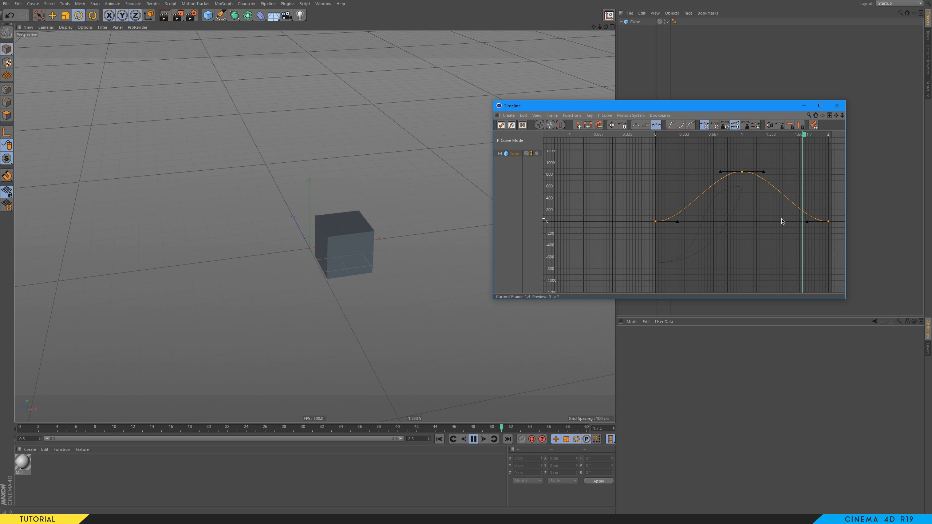
left_click_drag(793, 204, 858, 258)
left_click(858, 257)
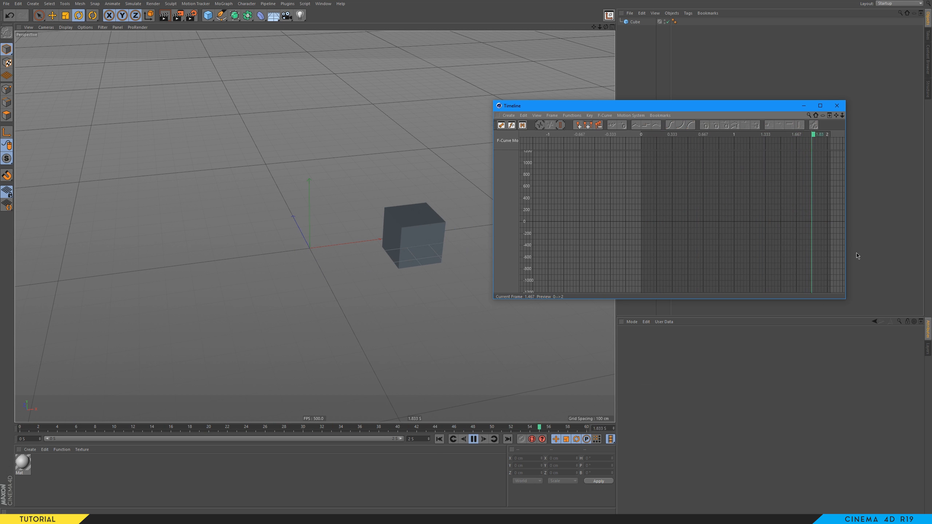
key("ctrl+z")
left_click_drag(811, 184, 839, 245)
key("Delete")
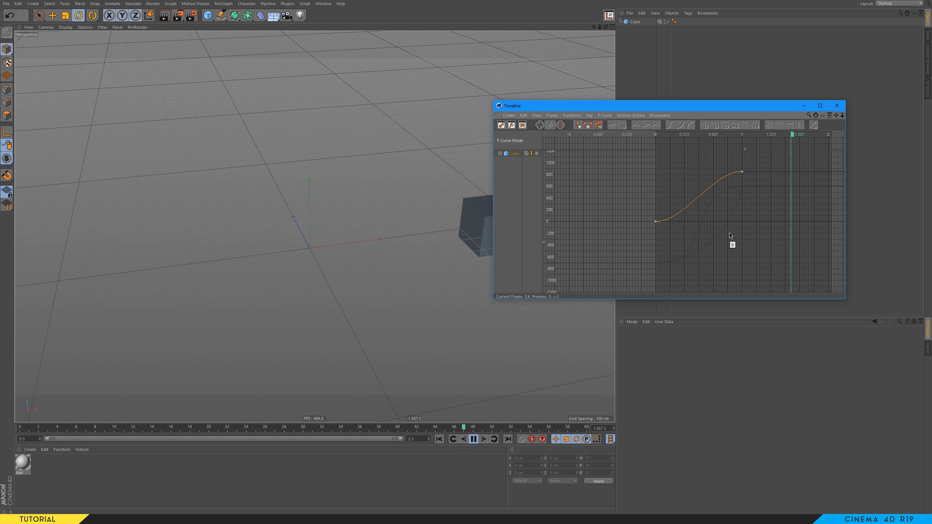
right_click_drag(726, 213, 716, 246, "alt")
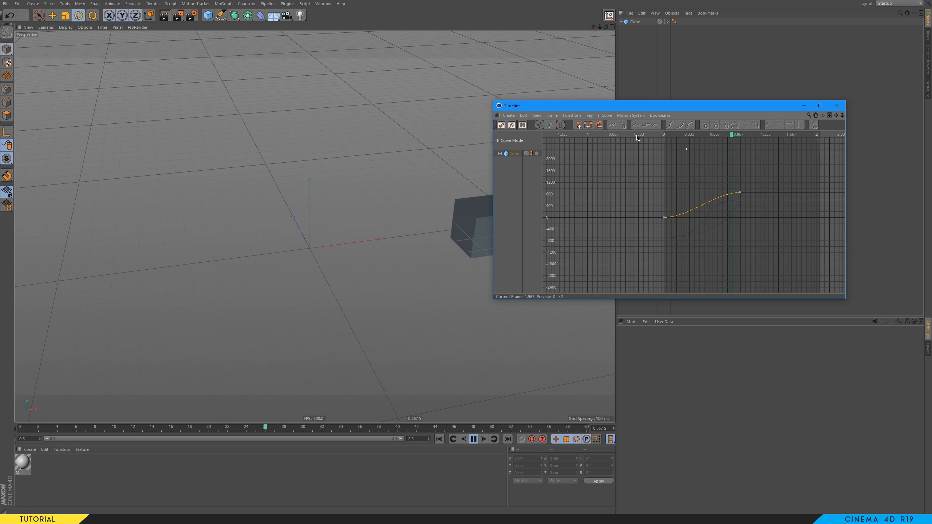
Step: Display Snapshot 1 behind the curve and undo the key deletion and the swap with Snapshot 1
left_click(604, 116)
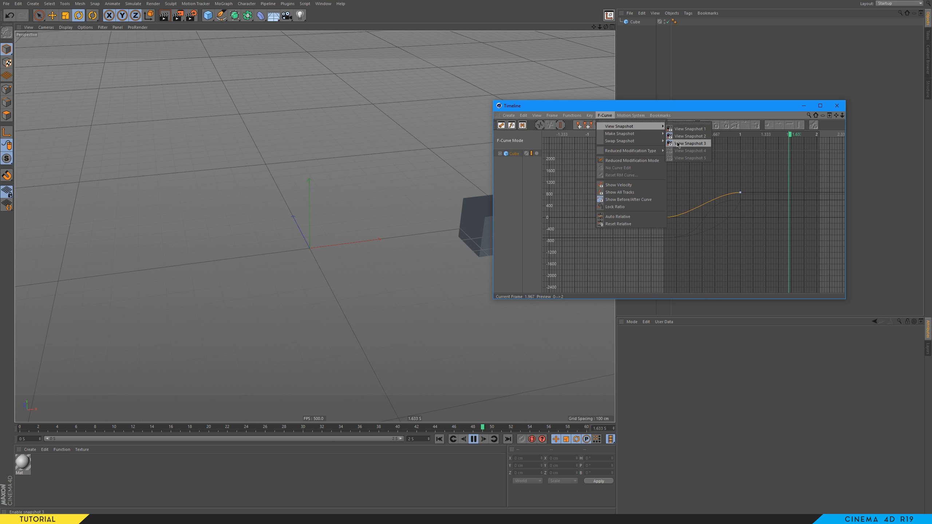
mouse_move(636, 137)
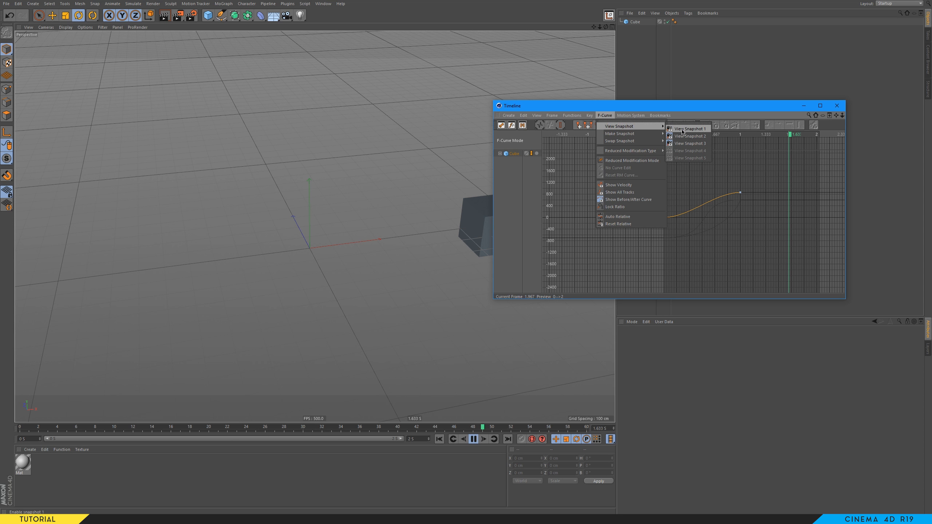
left_click(683, 130)
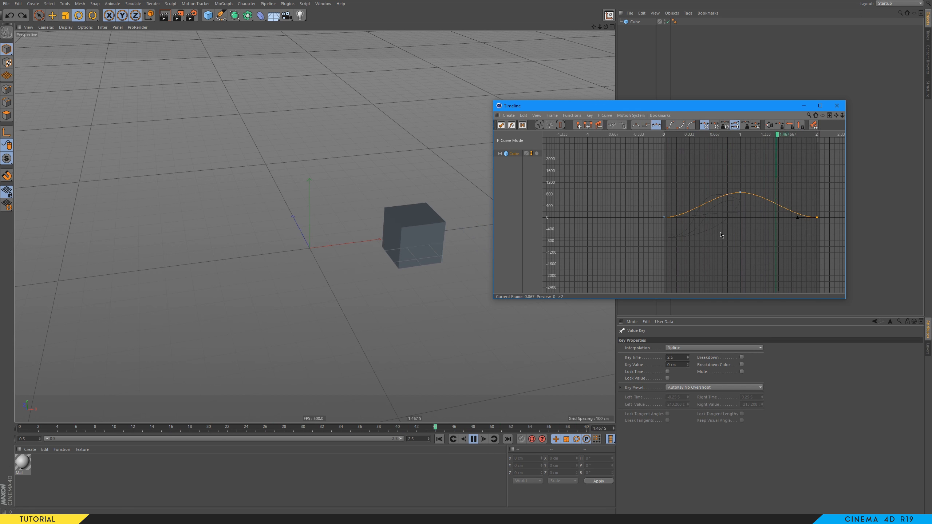
key("ctrl+z")
key("ctrl+z")
key("ctrl+z")
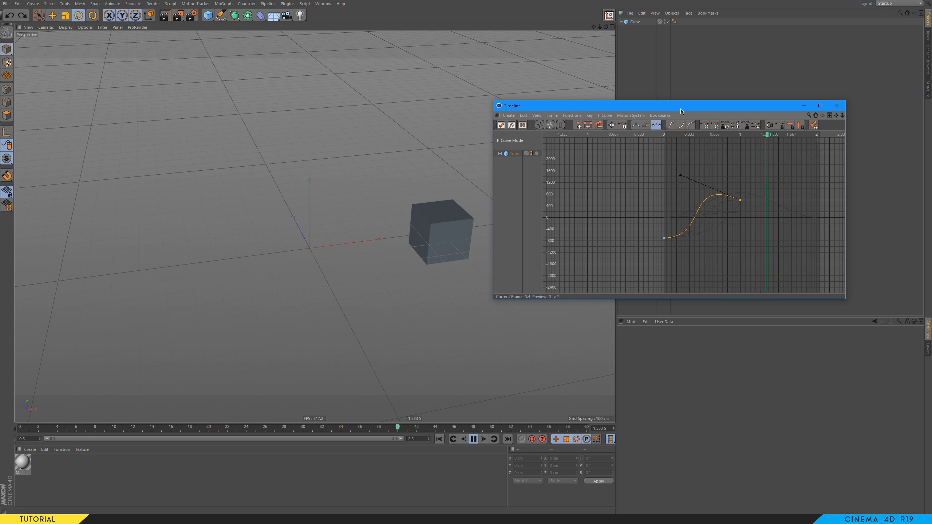
Step: Reposition the Timeline window slightly and hide Snapshots 1, 2 and 3 so only the active curve is displayed
left_click_drag(681, 110, 670, 85)
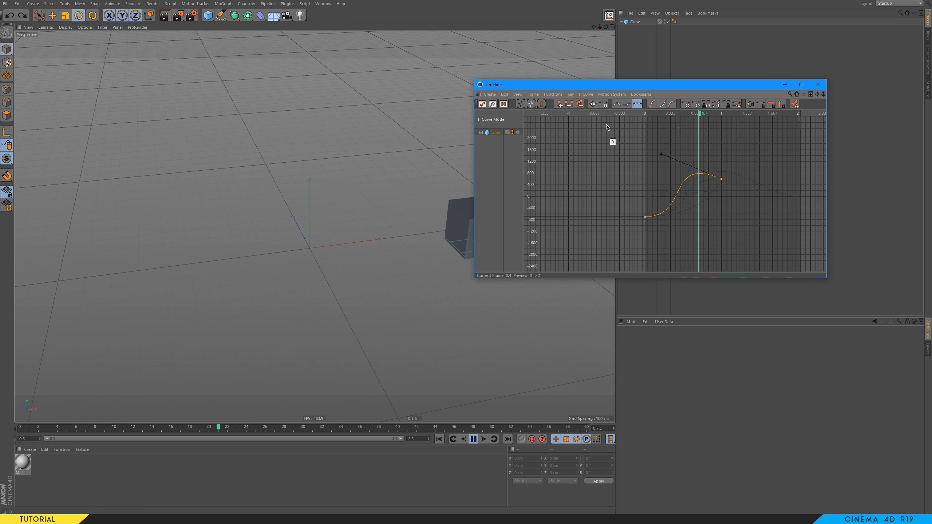
left_click(587, 96)
mouse_move(590, 109)
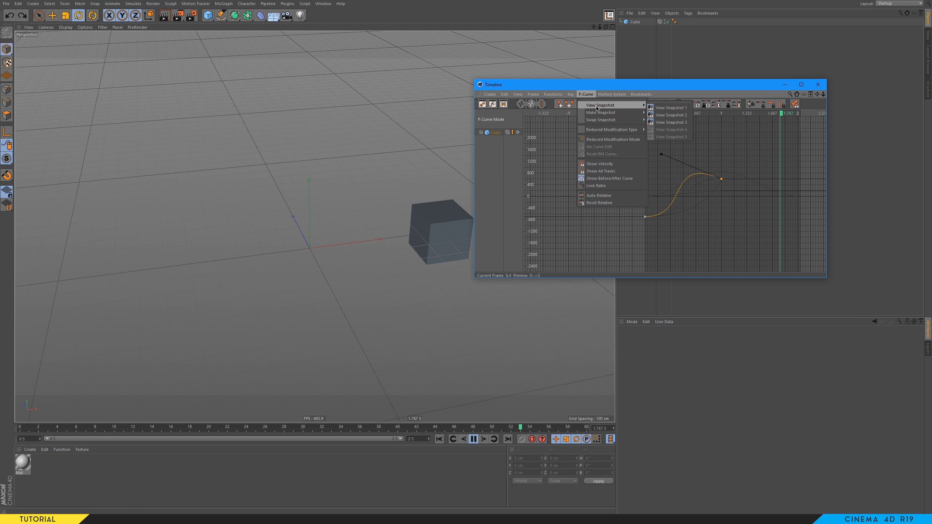
left_click(670, 107)
left_click(585, 94)
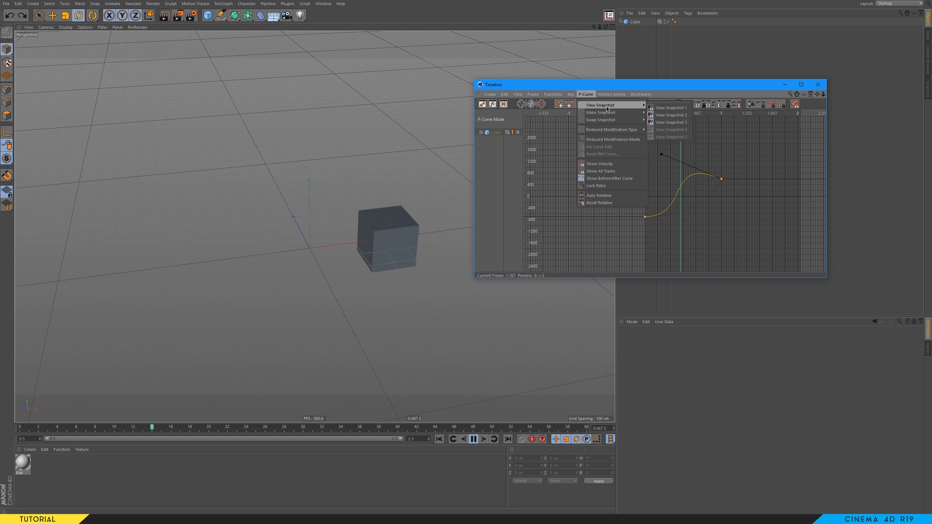
left_click(670, 115)
left_click(586, 94)
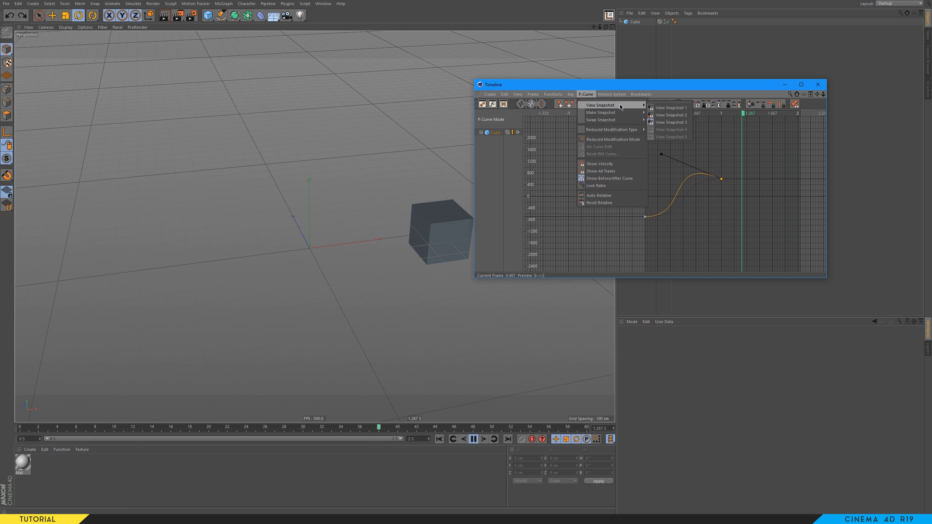
left_click(659, 122)
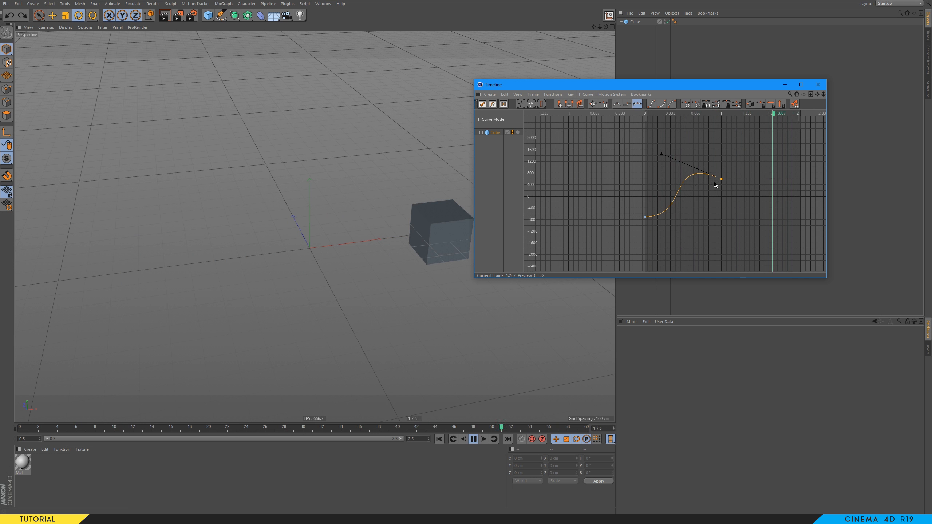
Step: Swap the active curve with Snapshot 1 with all snapshot displays turned off
left_click(586, 94)
mouse_move(601, 124)
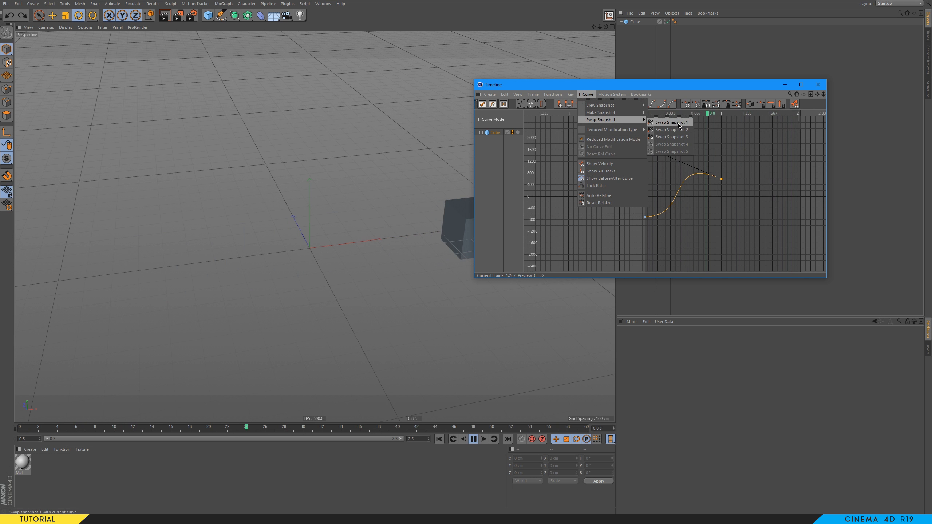
left_click(678, 126)
Step: Swap the curve with Snapshot 2 during playback and make one more snapshot swap
left_click(586, 94)
left_click(602, 94)
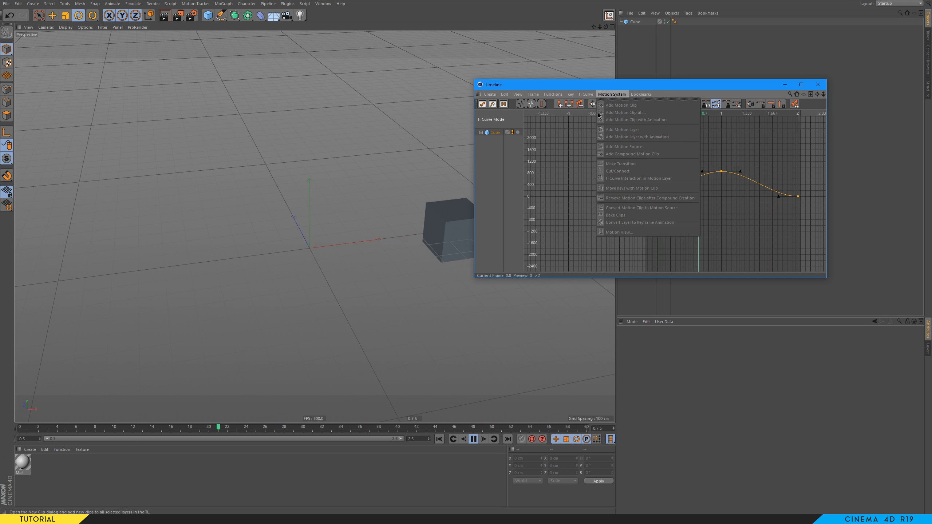
left_click(586, 94)
mouse_move(590, 120)
left_click(673, 130)
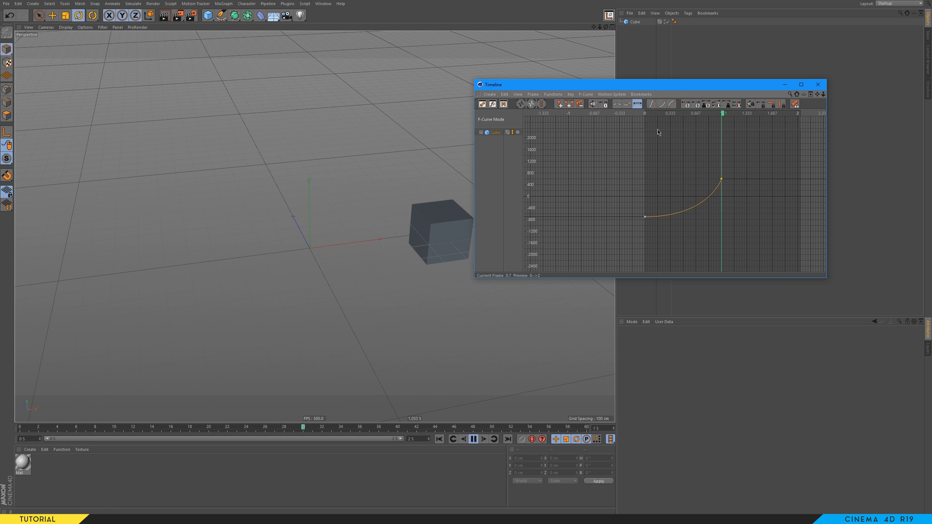
left_click(585, 94)
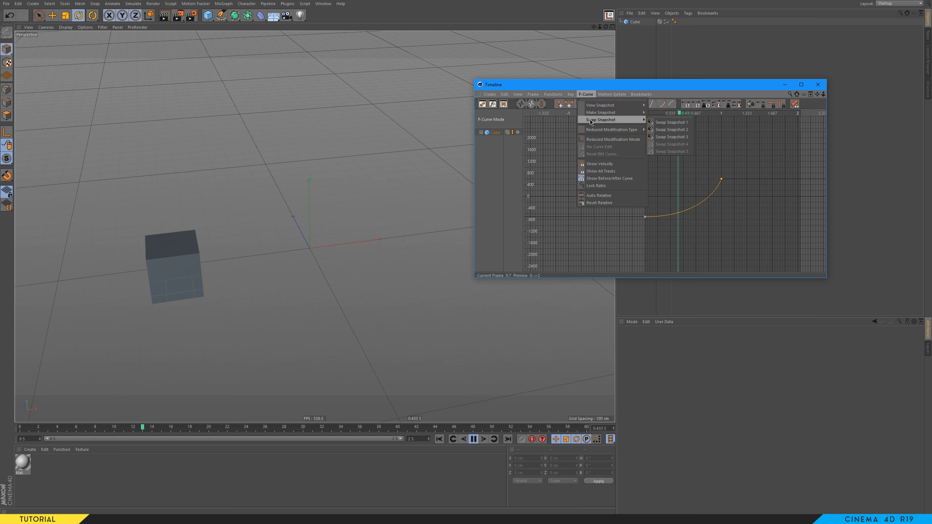
left_click(675, 130)
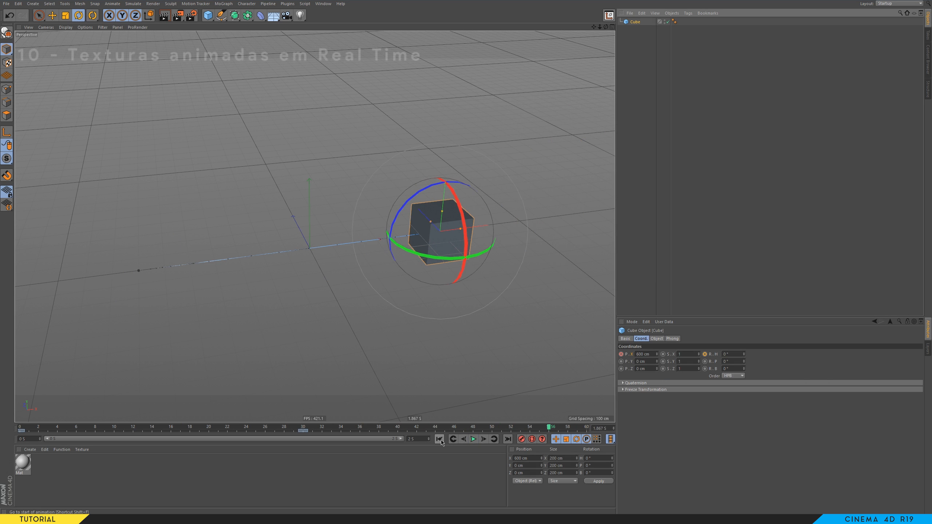
Step: Rewind the animation to the start, activate Live Selection and select the cube to show its attributes
left_click(440, 439)
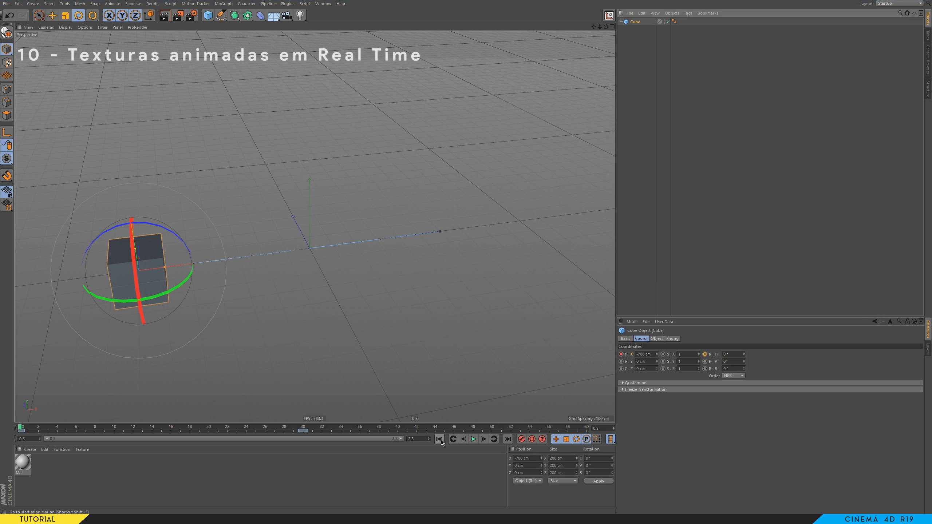
key("space")
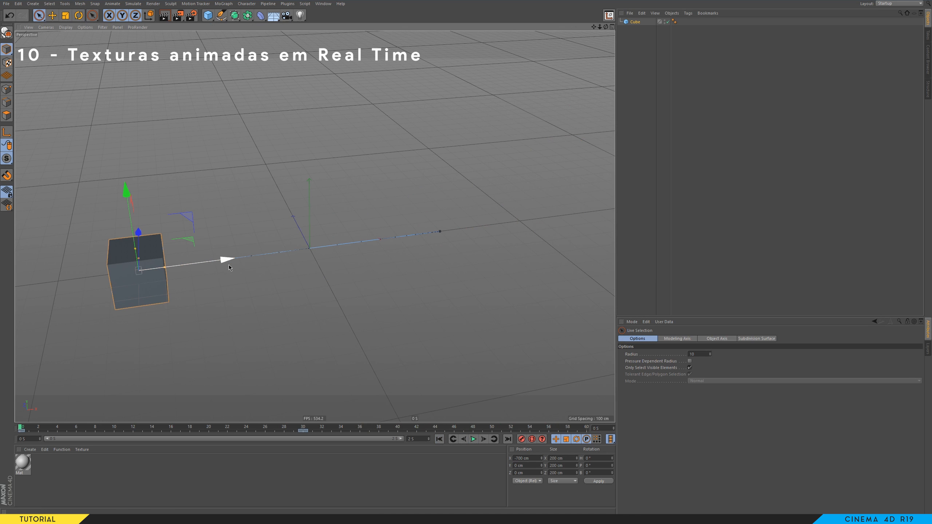
middle_click_drag(229, 267, 318, 246, "alt")
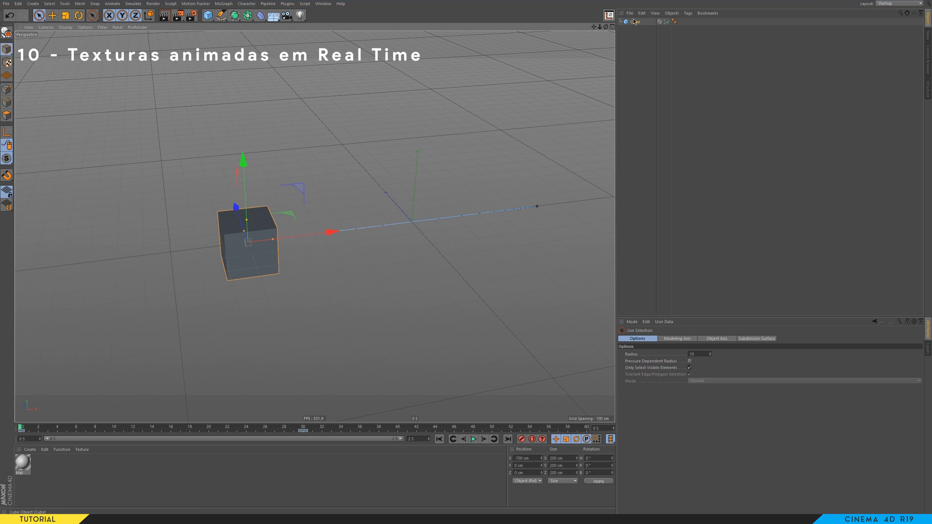
left_click(634, 23)
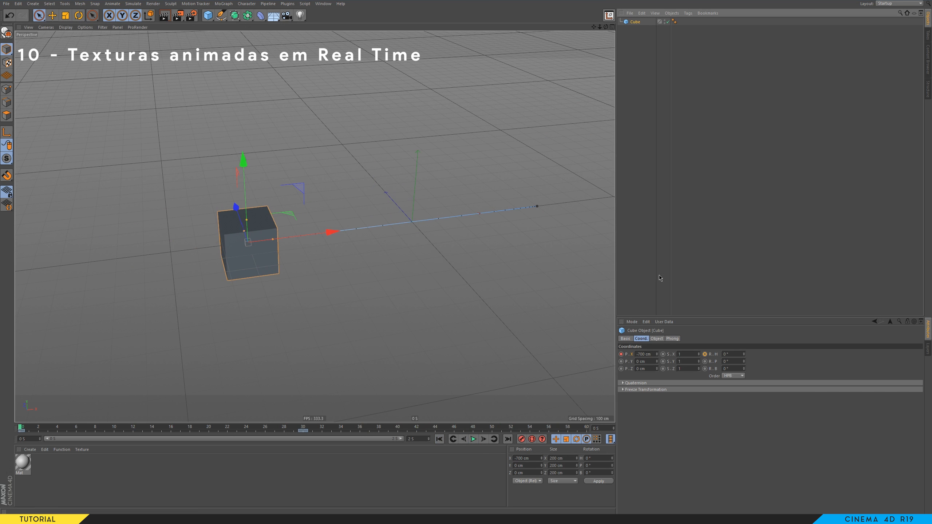
Step: Delete the cube's X position and heading rotation animation tracks and reset its X position to 0 cm
right_click(631, 356)
mouse_move(650, 362)
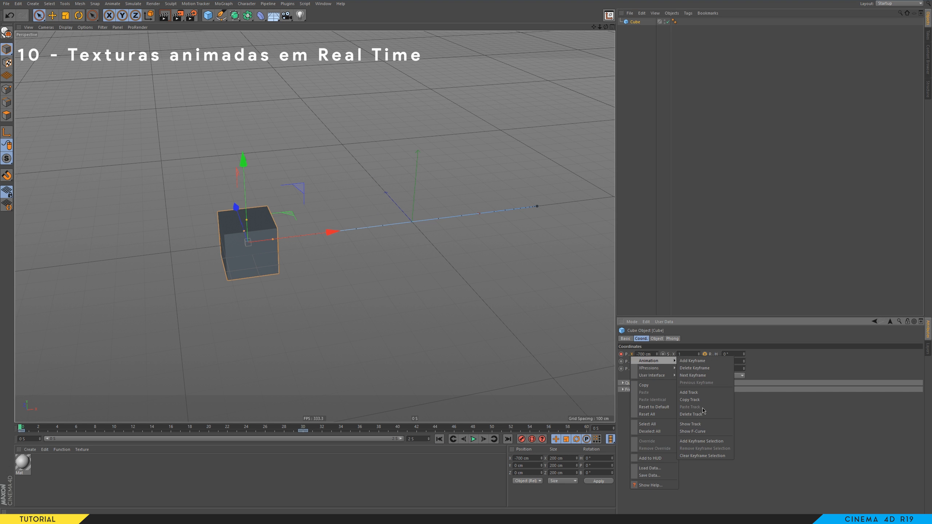
left_click(691, 414)
right_click(718, 356)
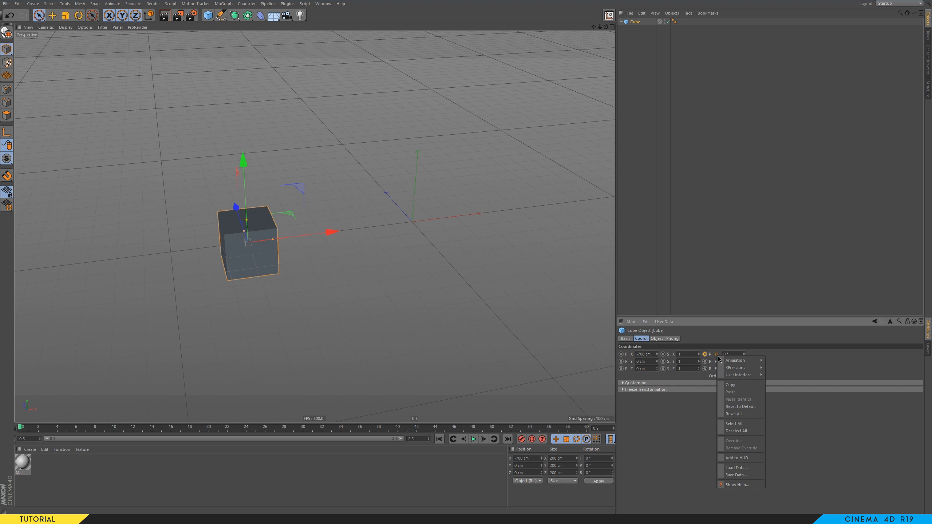
mouse_move(738, 360)
left_click(789, 416)
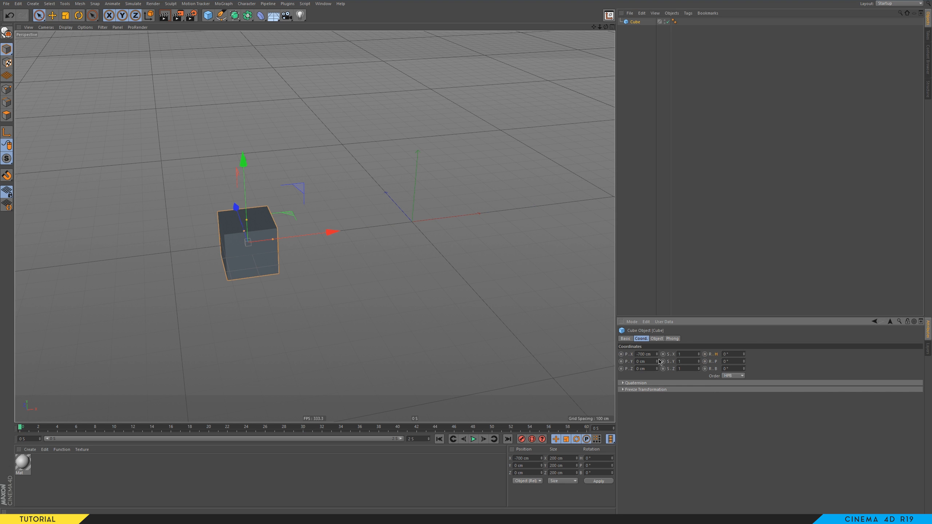
left_click(649, 354)
key("Return")
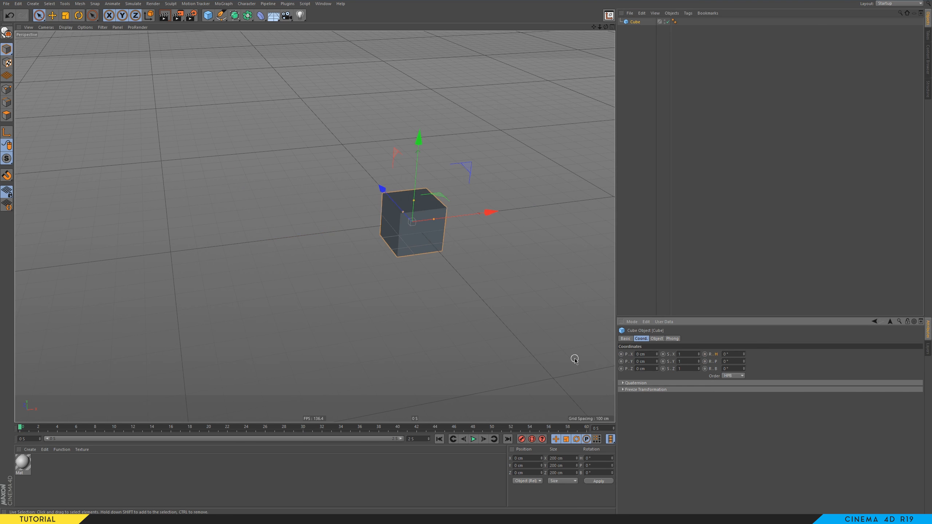
Step: Reshape the cube into a thin upright panel about 916 cm wide, 562 cm high and 16 cm deep
middle_click_drag(408, 254, 312, 225, "alt")
left_click_drag(310, 224, 257, 200, "alt")
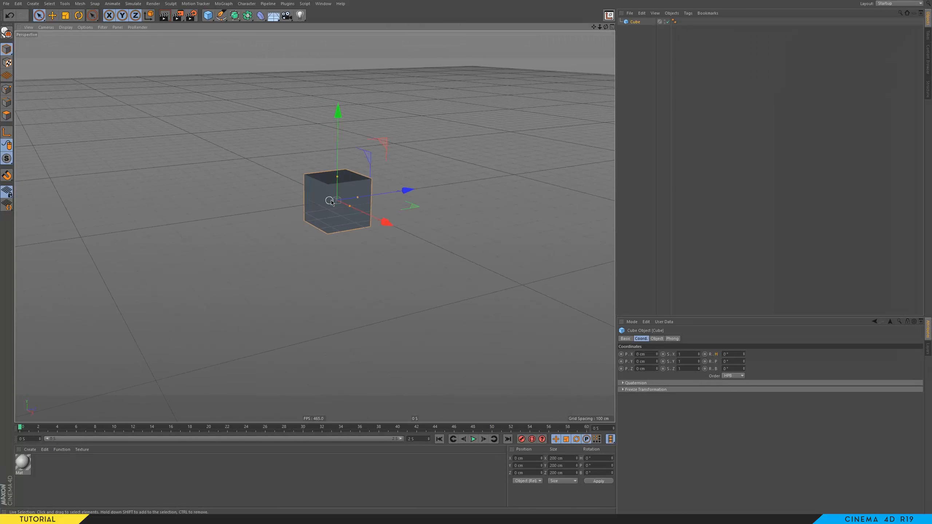
left_click_drag(352, 209, 366, 214)
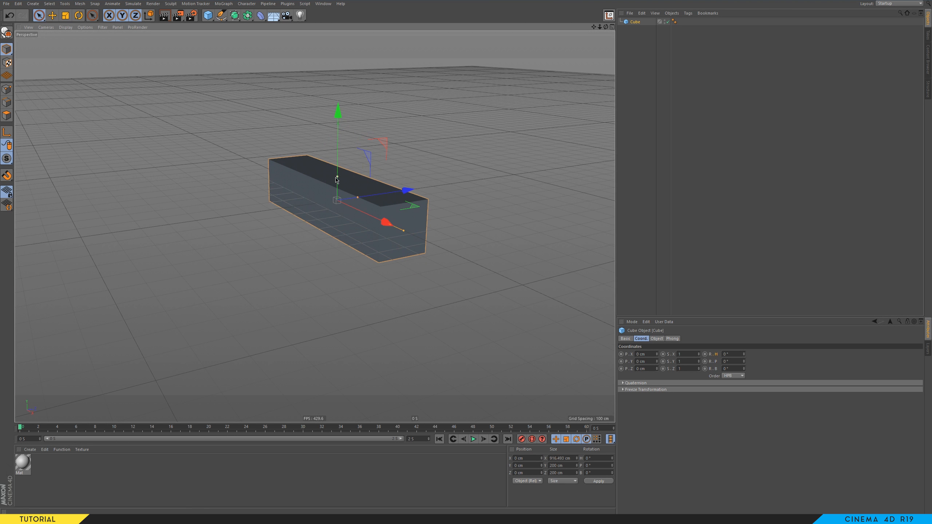
left_click_drag(337, 178, 337, 132)
mouse_move(358, 198)
left_mouse_down()
mouse_move(338, 201)
mouse_move(415, 200)
mouse_move(353, 212)
left_mouse_up()
left_click_drag(359, 174, 384, 181, "alt")
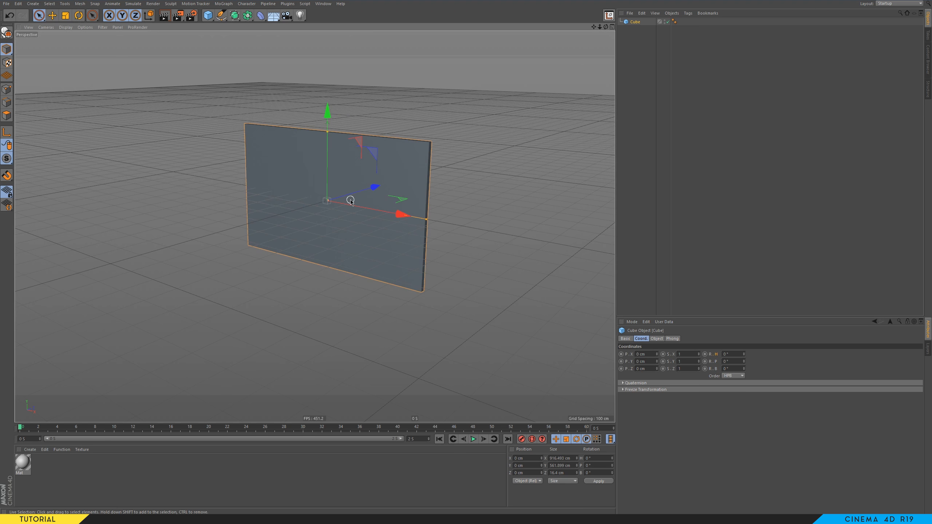
mouse_move(341, 206)
left_mouse_down("alt")
mouse_move(329, 205)
mouse_move(353, 206)
mouse_move(333, 203)
left_mouse_up("alt")
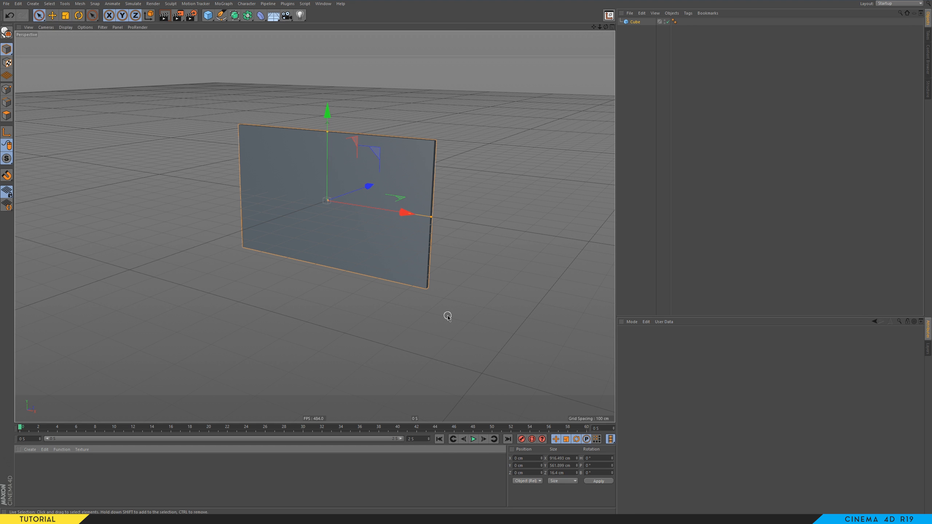
Step: Create a new material and open it in the Material Editor, placed clear of the panel
double_click(73, 481)
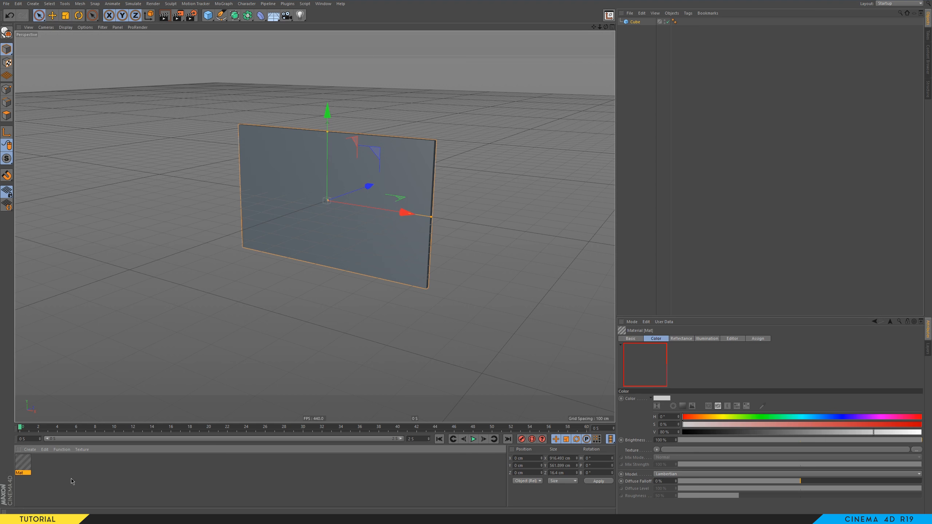
double_click(22, 462)
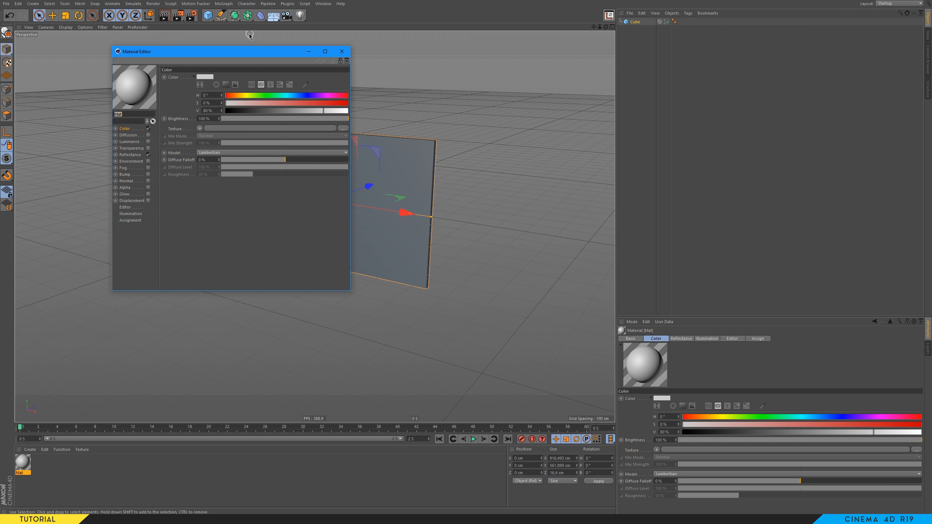
left_click_drag(238, 57, 723, 111)
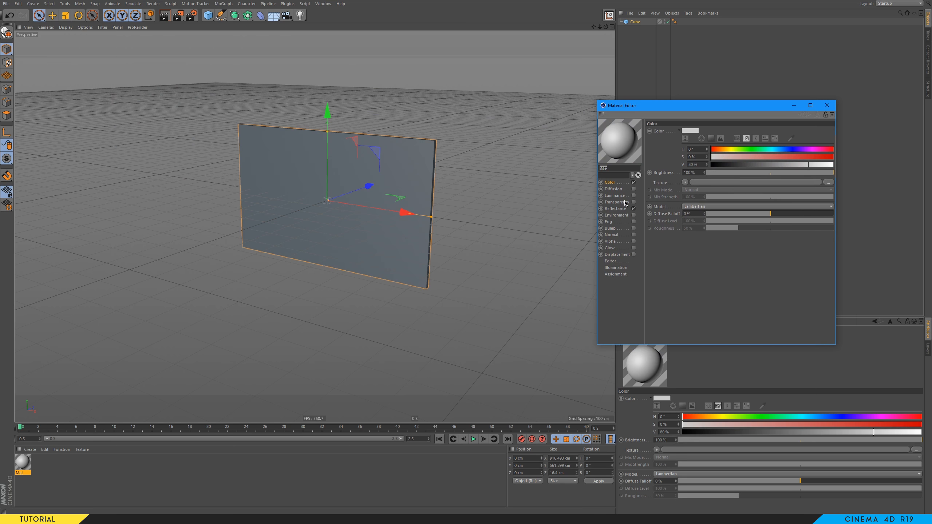
Step: Load Logo_Neo_FACEBOOK_00000.png from the Lemonade Xpress renders as the material's Color texture, without copying it to the project location
left_click(616, 184)
left_click(828, 182)
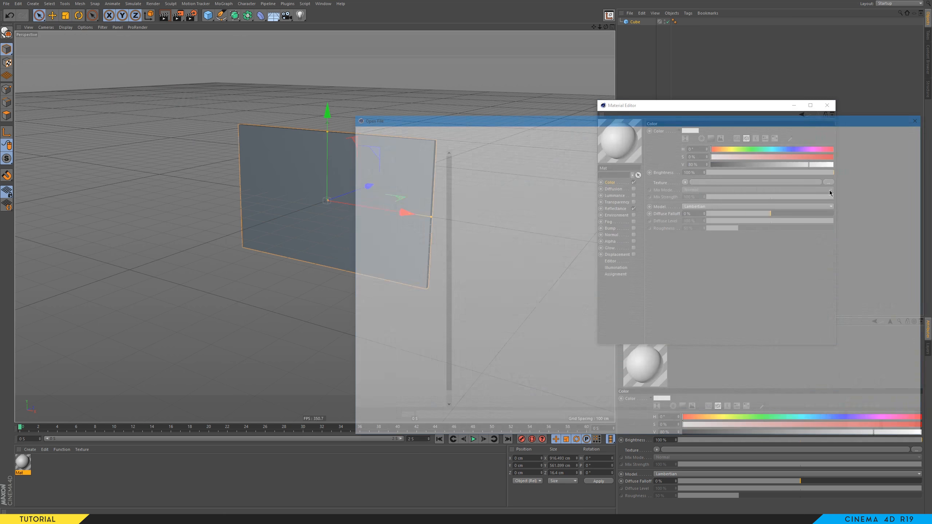
left_click_drag(627, 119, 499, 85)
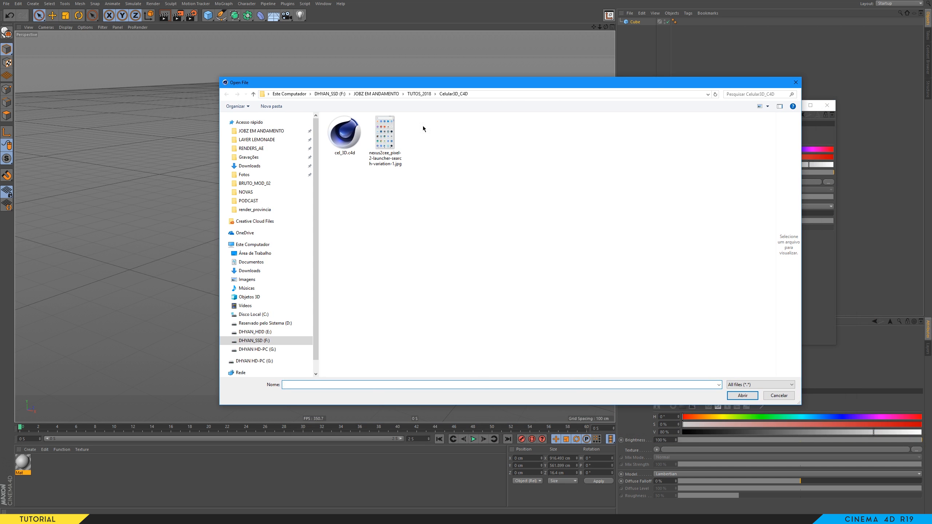
left_click(251, 149)
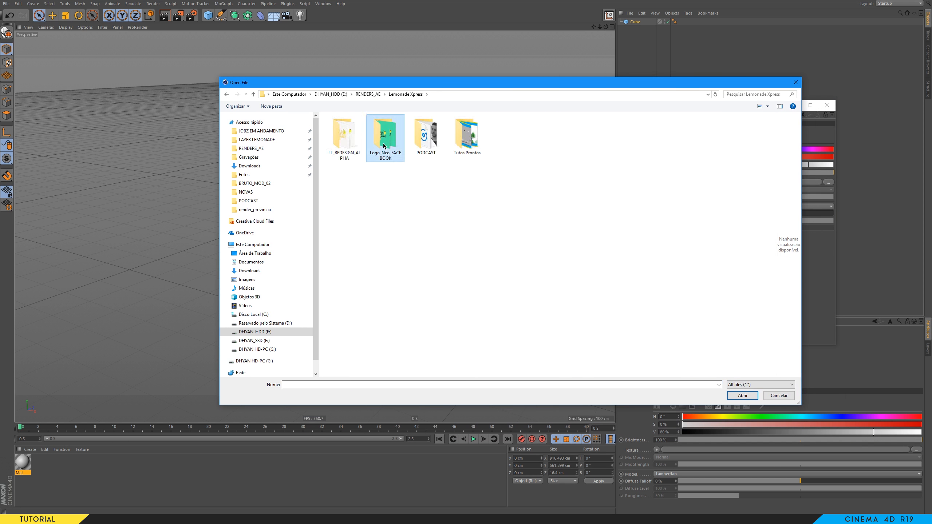
double_click(386, 132)
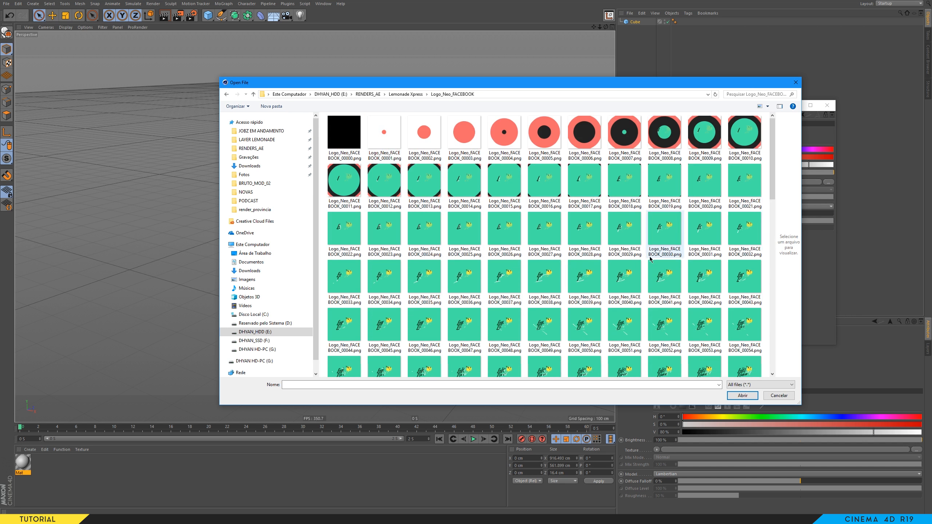
scroll(651, 259, "down", 10)
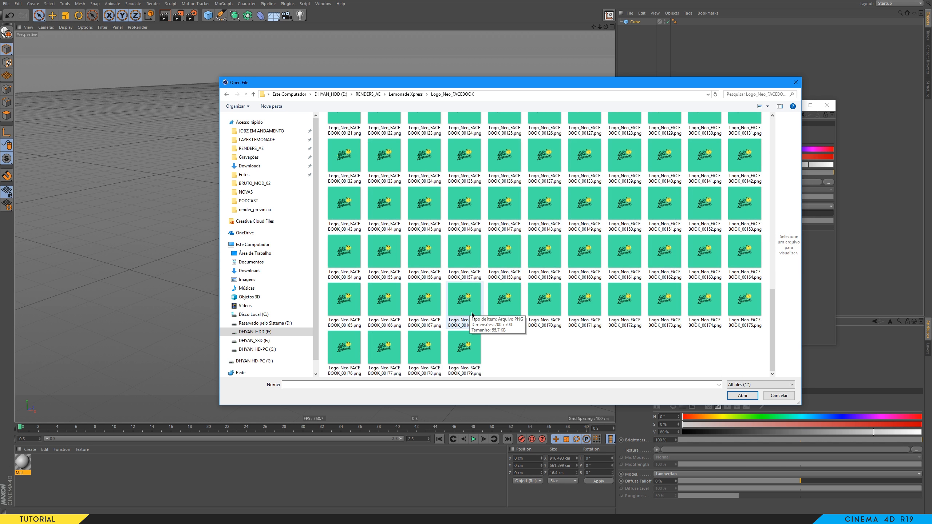
scroll(365, 170, "up", 10)
left_click(352, 140)
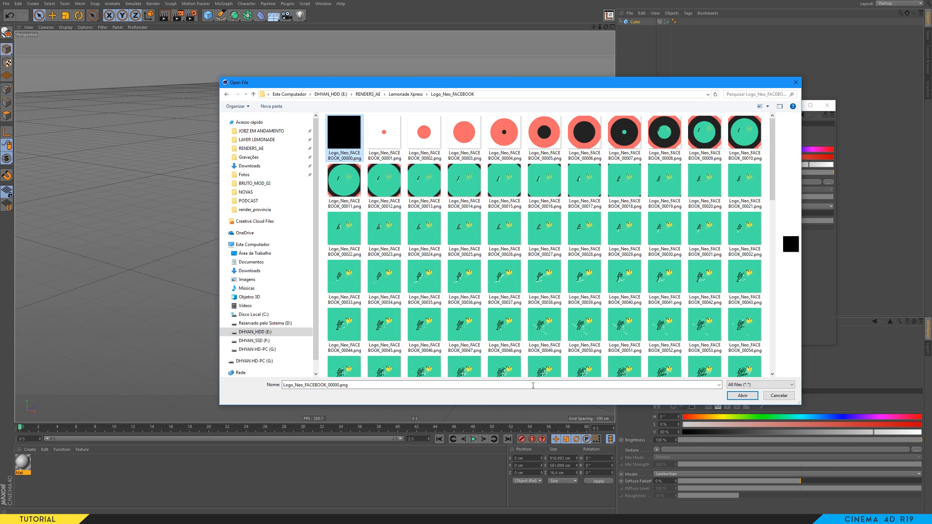
left_click(743, 395)
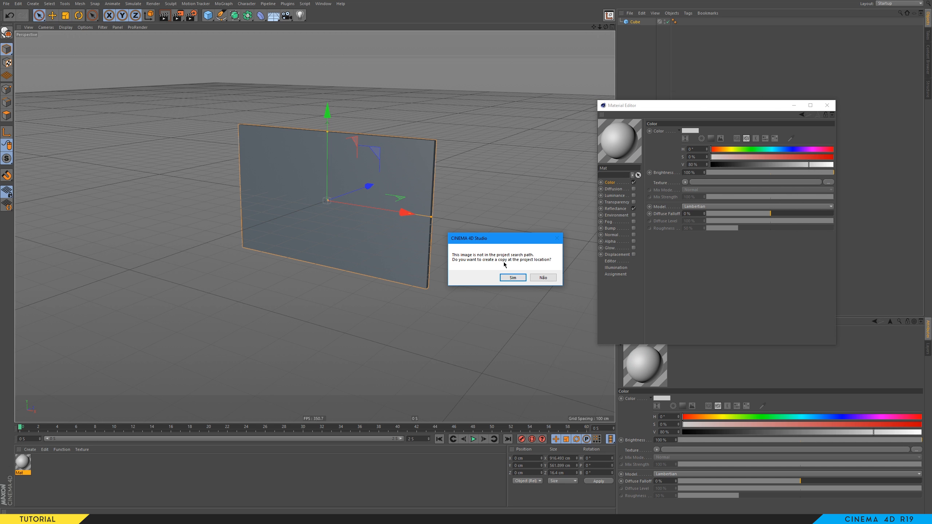
left_click(543, 277)
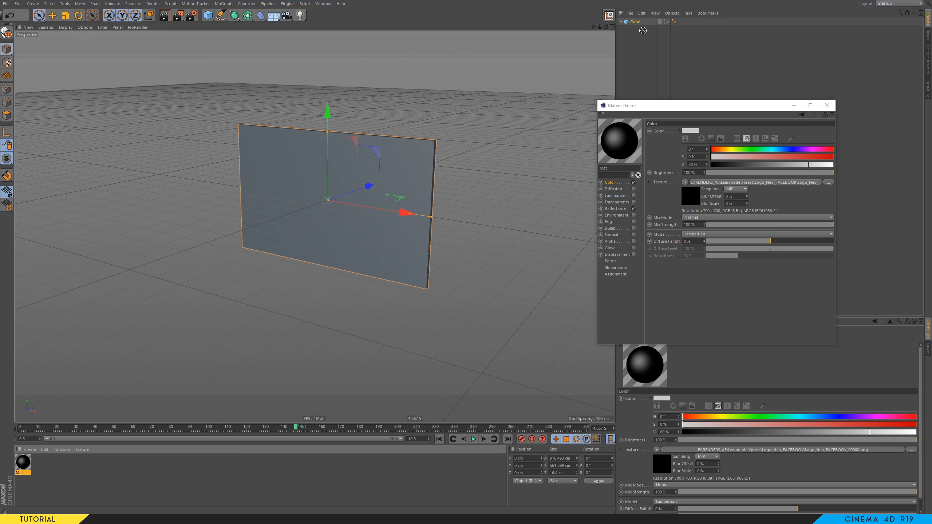
Step: Apply the material to the cube and play the animation briefly to check the texture in the viewport
left_click_drag(636, 25, 635, 23)
left_click(475, 441)
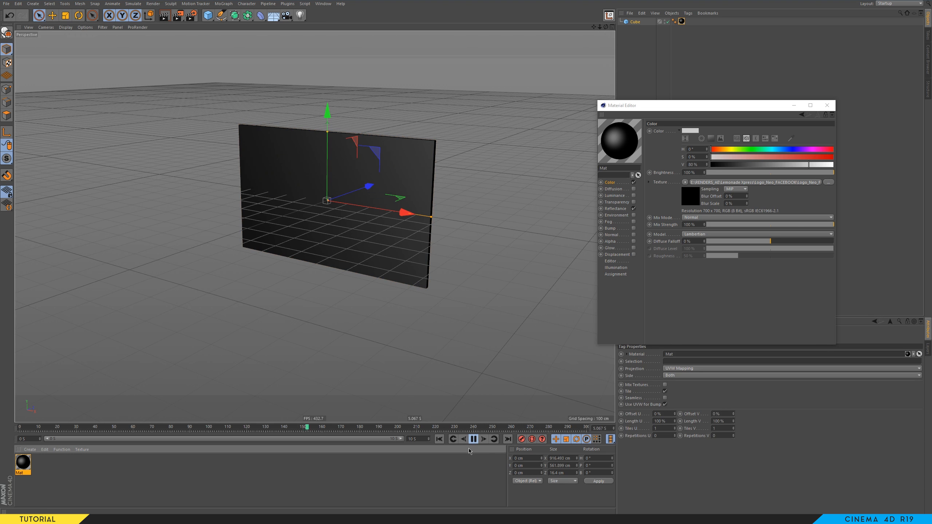
mouse_move(349, 213)
left_mouse_down("alt")
mouse_move(312, 222)
mouse_move(268, 206)
mouse_move(355, 210)
mouse_move(337, 210)
left_mouse_up("alt")
scroll(337, 210, "up", 3)
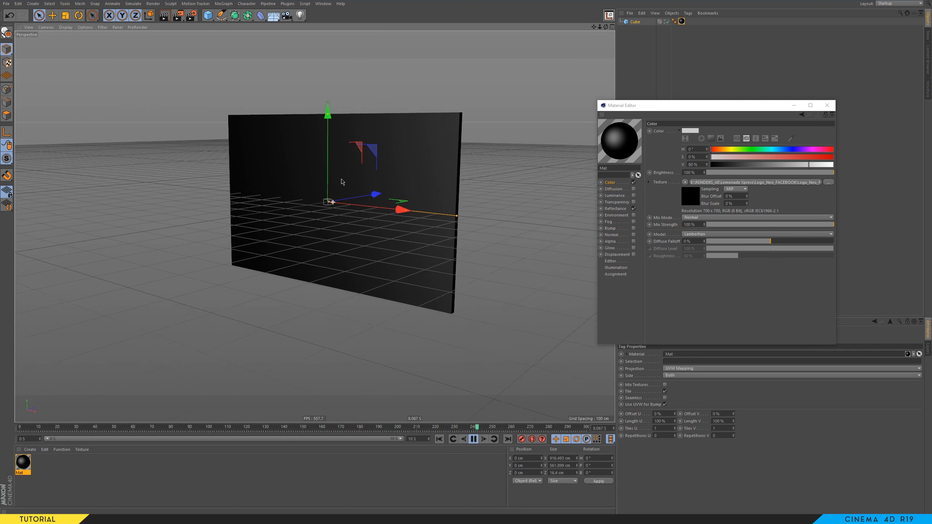
left_click(474, 440)
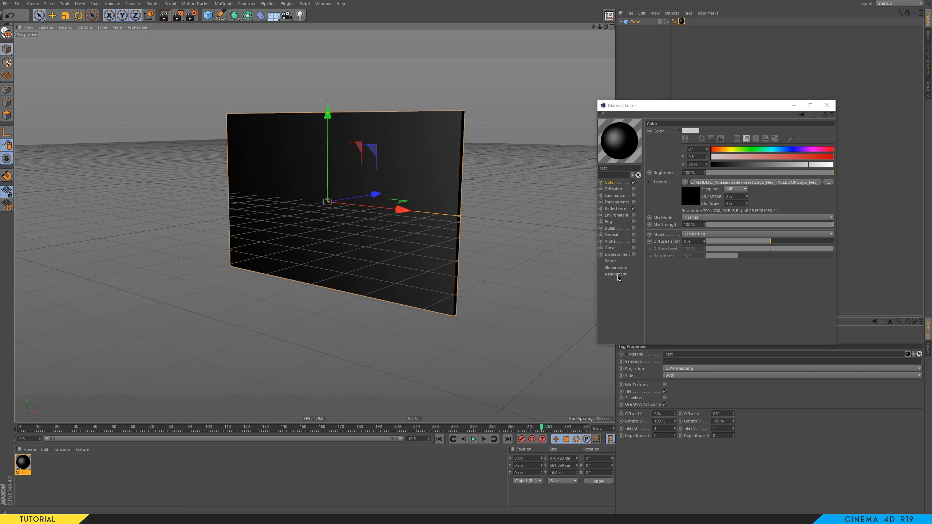
Step: Calculate the image sequence's frame range in the Color texture's animation settings and test it with a short playback
left_click_drag(468, 186, 453, 187, "alt")
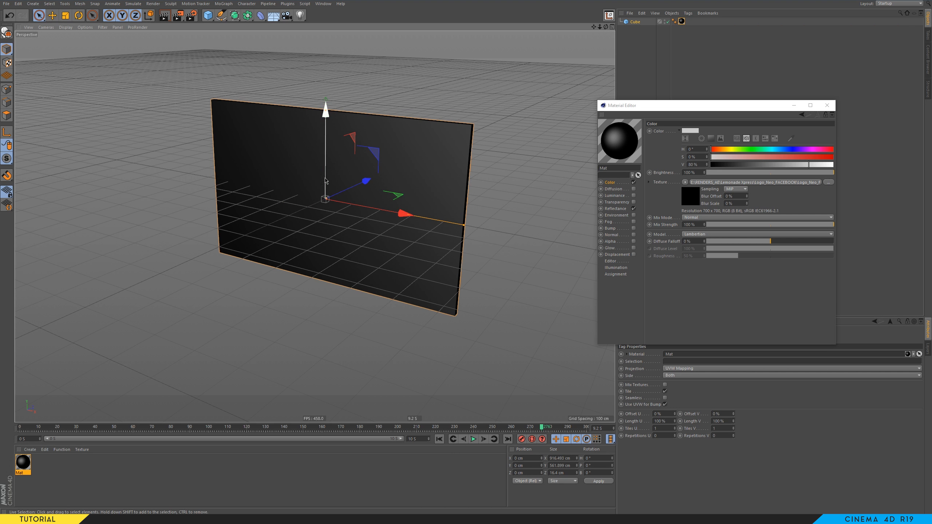
left_click(692, 200)
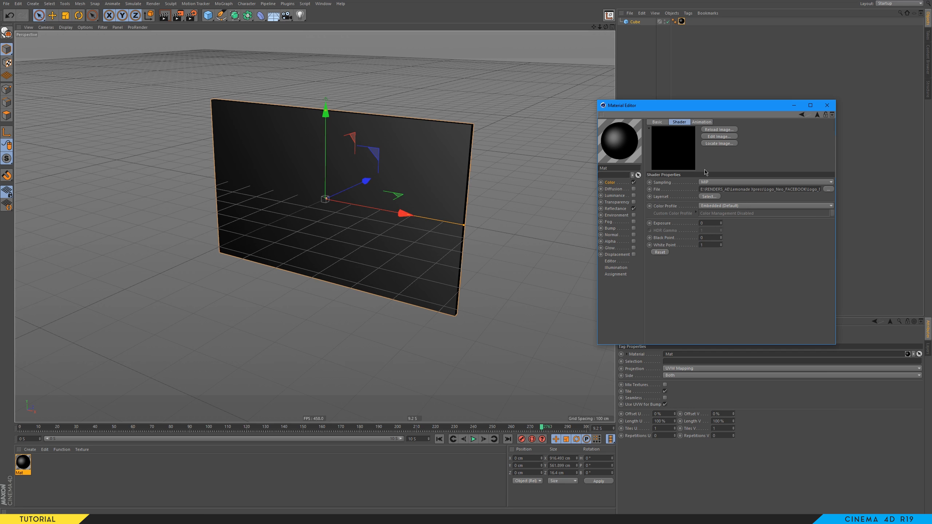
left_click_drag(715, 102, 612, 94)
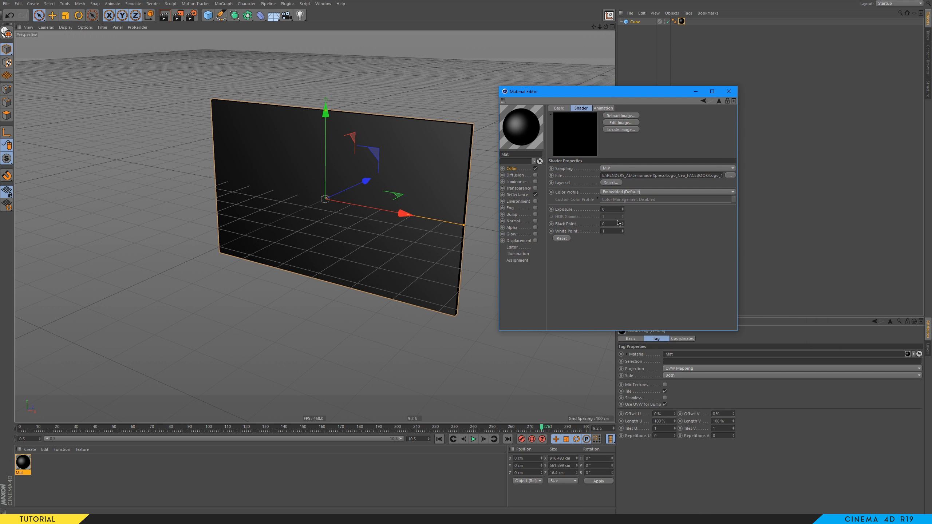
left_click(603, 108)
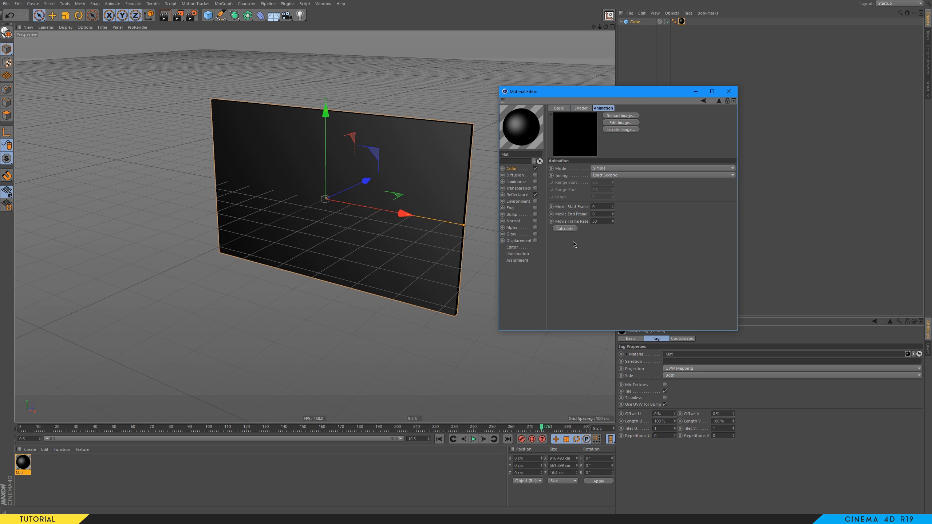
left_click(565, 229)
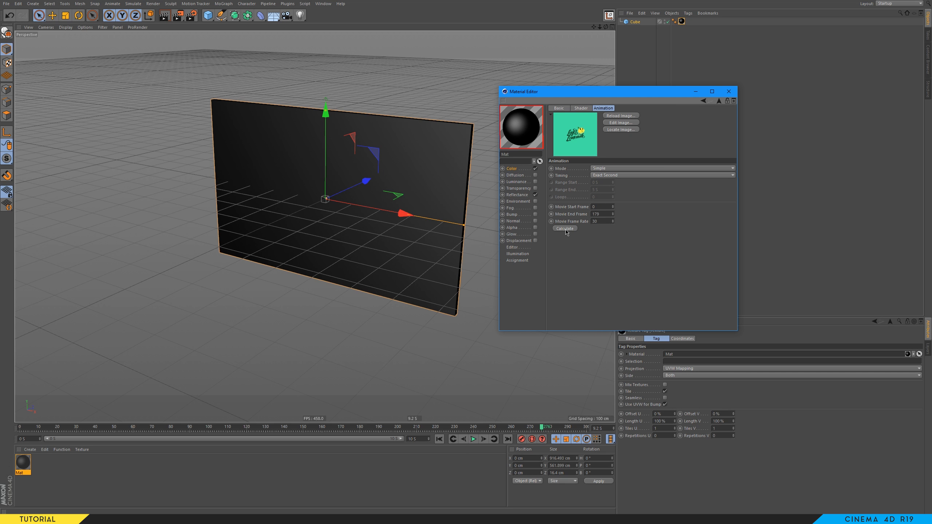
left_click(474, 440)
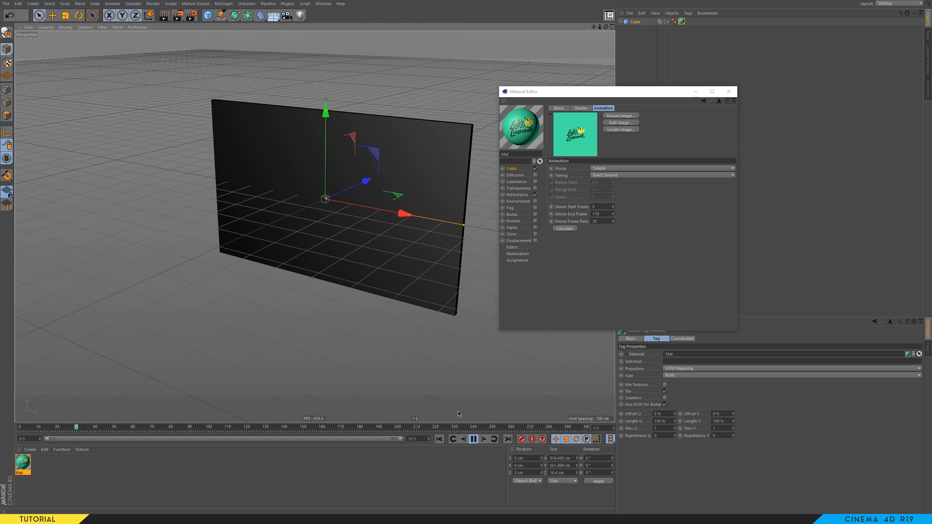
left_click(473, 440)
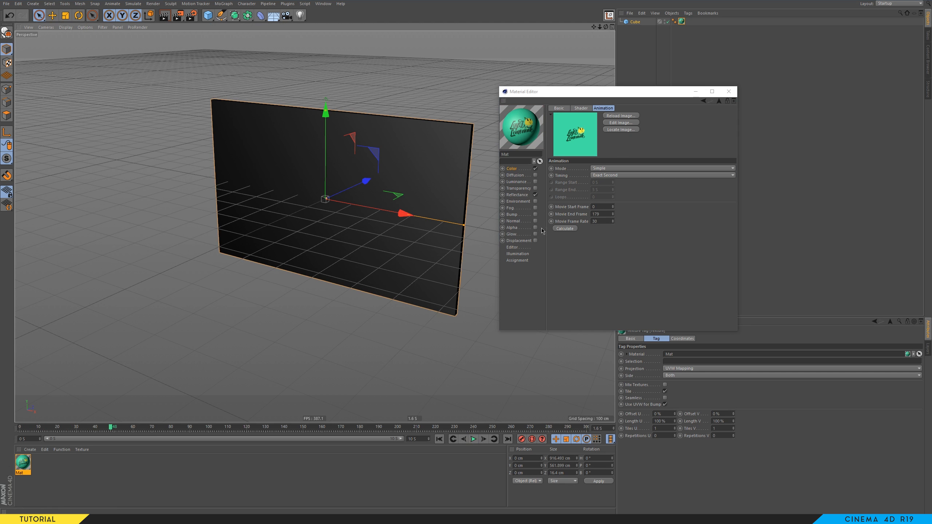
Step: Enable Animate Preview in the material's Editor settings and play the textured panel in the viewport
left_click(513, 247)
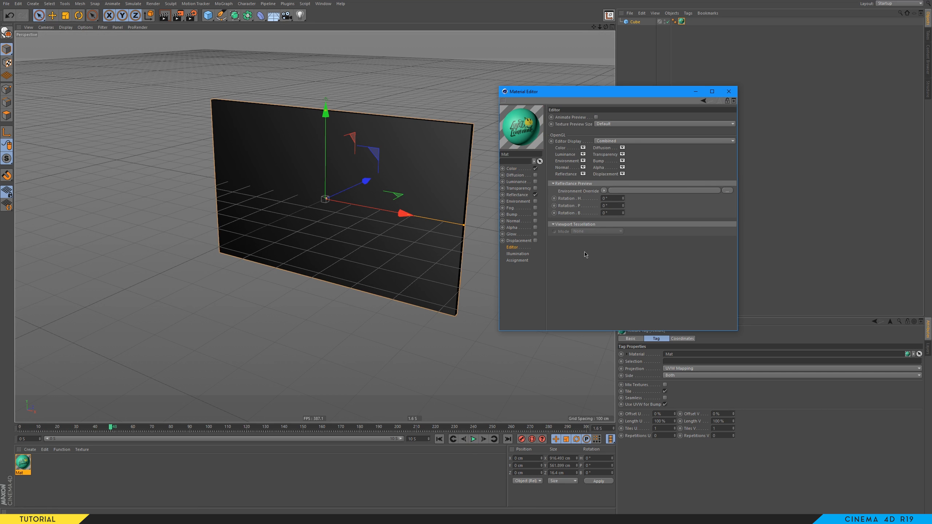
left_click(596, 118)
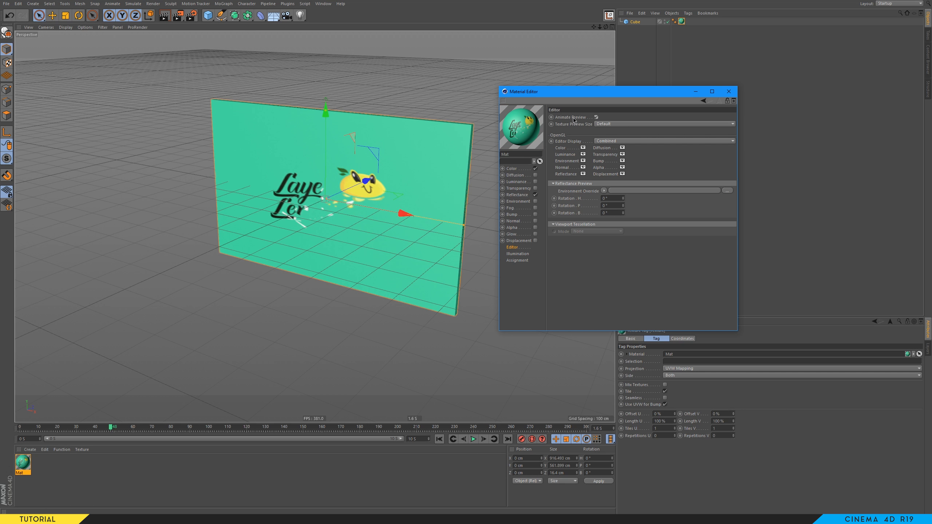
left_click(473, 439)
left_click_drag(369, 241, 348, 234, "alt")
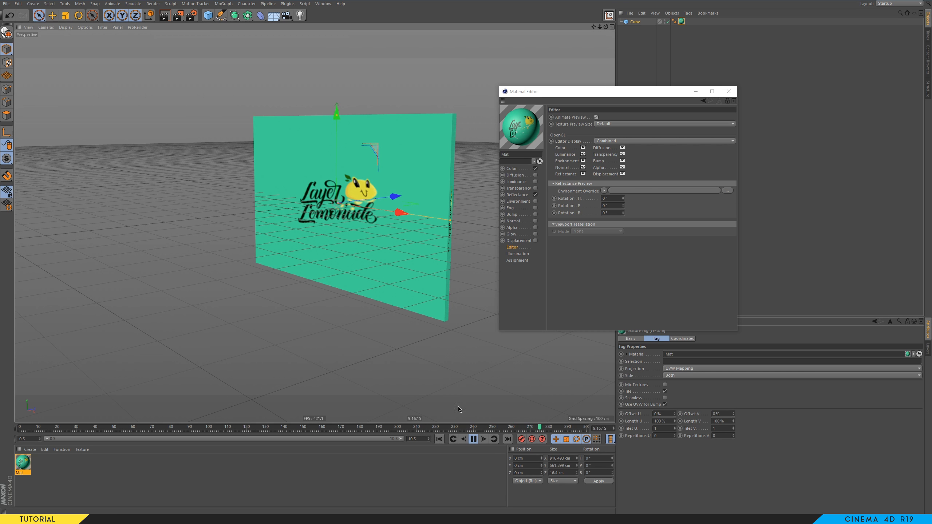
Step: Deselect the material, select the cube and close the Material Editor while playback continues
left_click(396, 470)
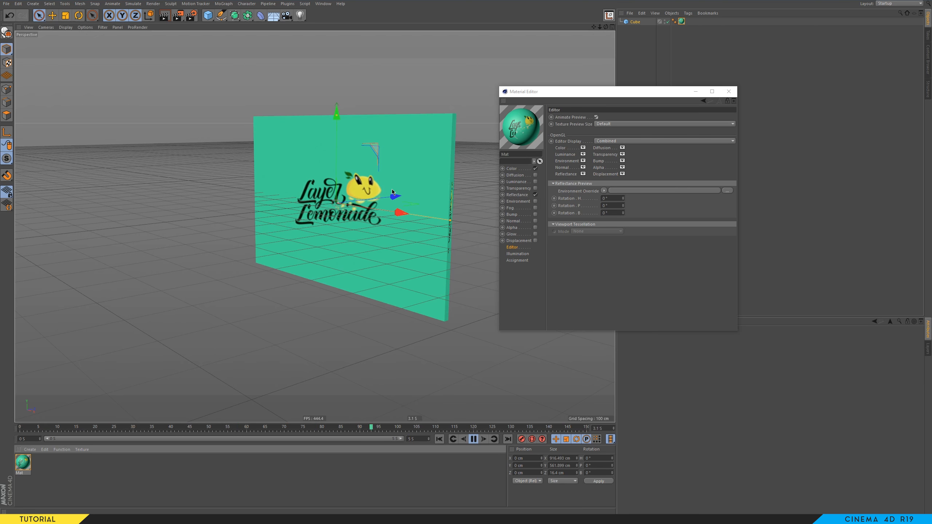
left_click(636, 23)
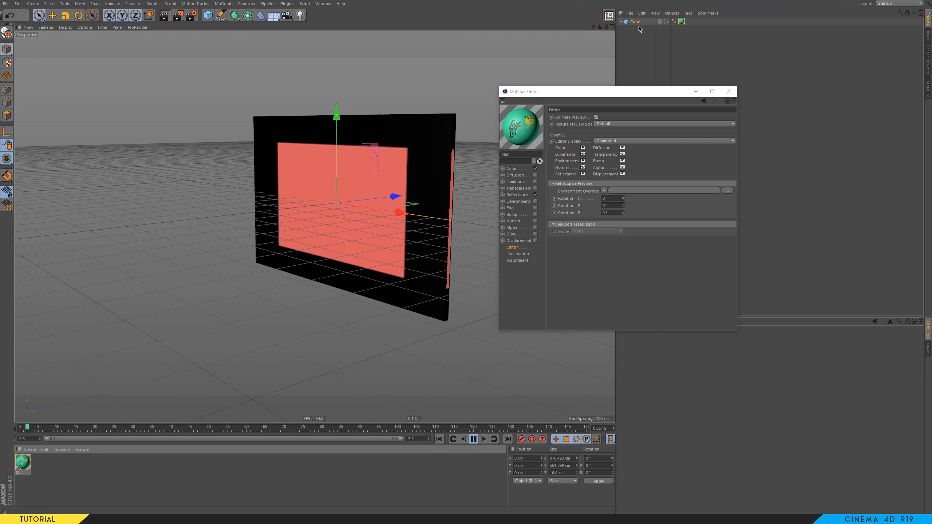
left_click(728, 92)
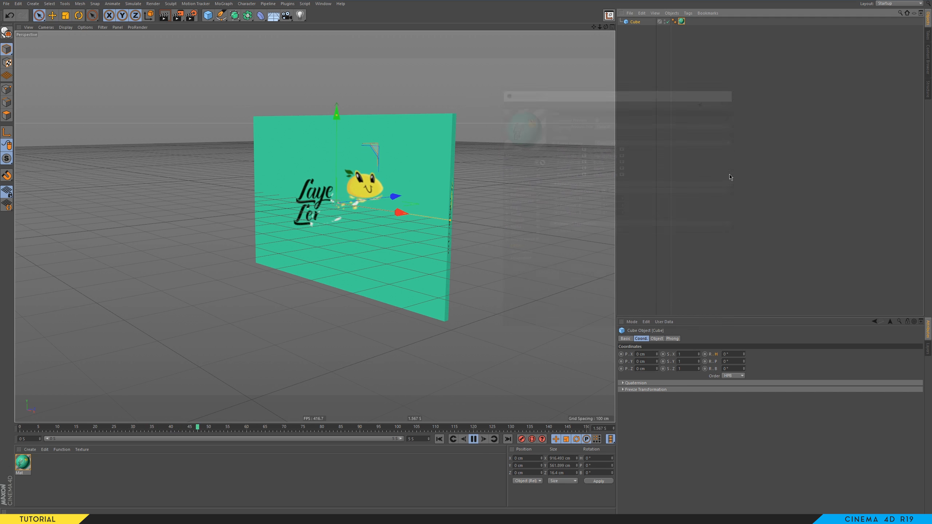
Step: Set the cube's size to 700 cm in X, 700 cm in Y and 1 cm in Z, then deselect it
left_click(657, 339)
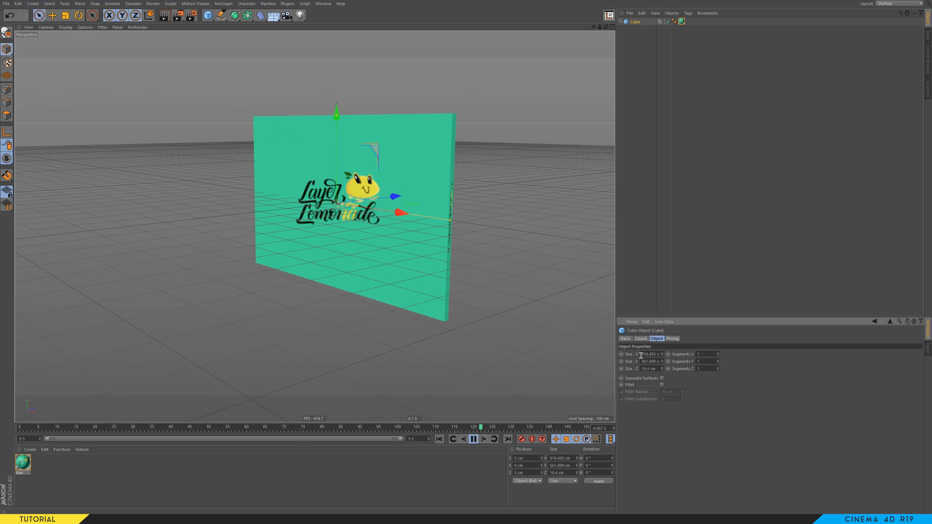
left_click_drag(642, 355, 688, 359)
type("700")
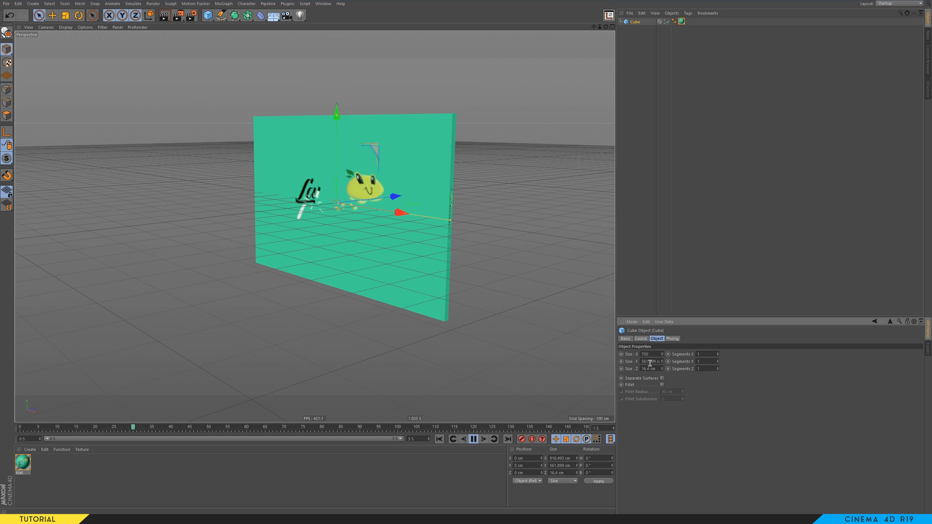
left_click_drag(640, 362, 694, 364)
type("70")
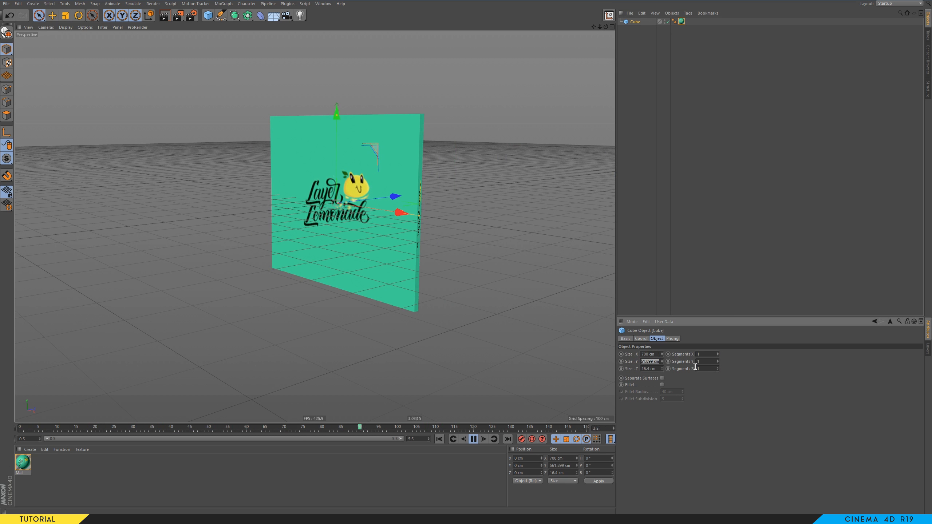
type("0")
key("Return")
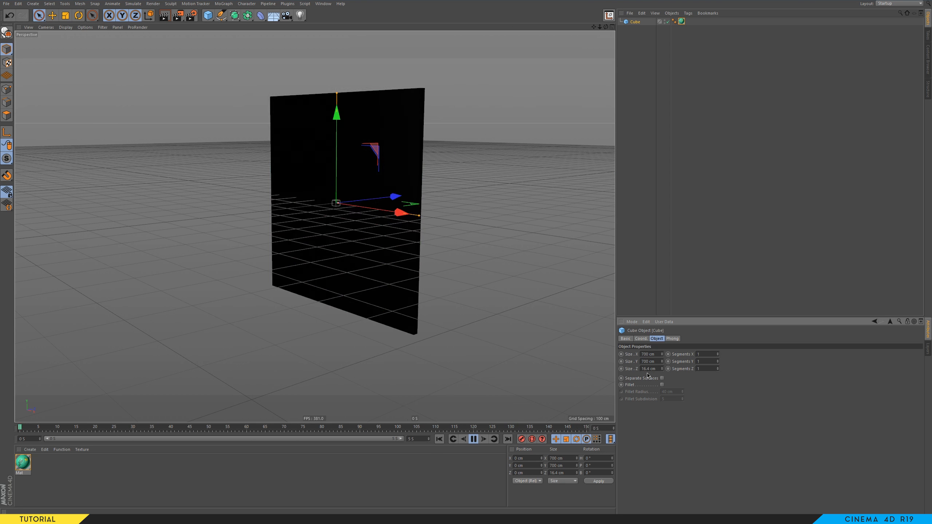
double_click(658, 368)
type("1")
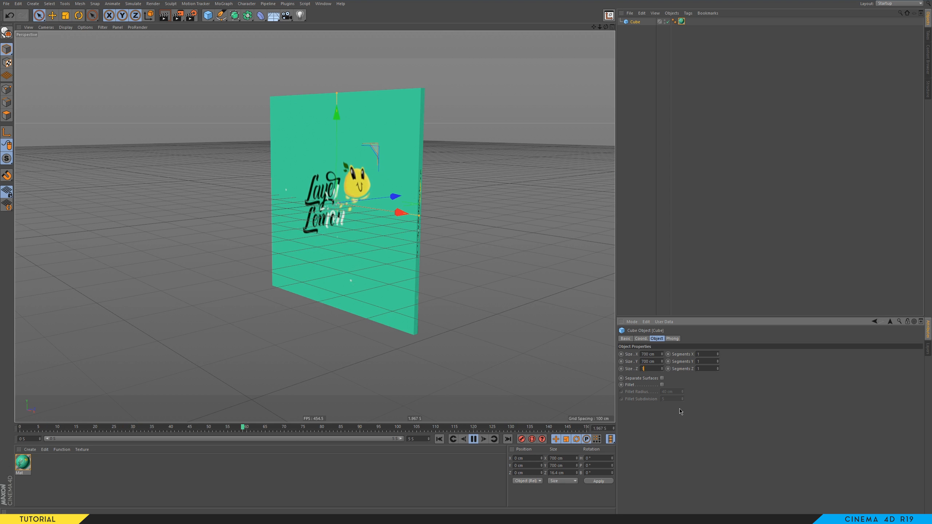
key("Return")
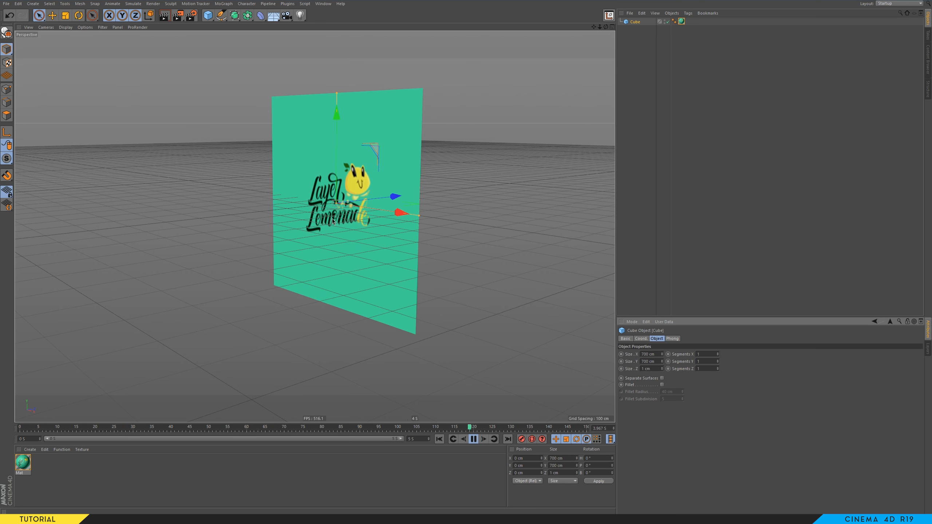
mouse_move(350, 214)
left_mouse_down("alt")
mouse_move(320, 224)
mouse_move(217, 223)
mouse_move(395, 212)
mouse_move(365, 216)
left_mouse_up("alt")
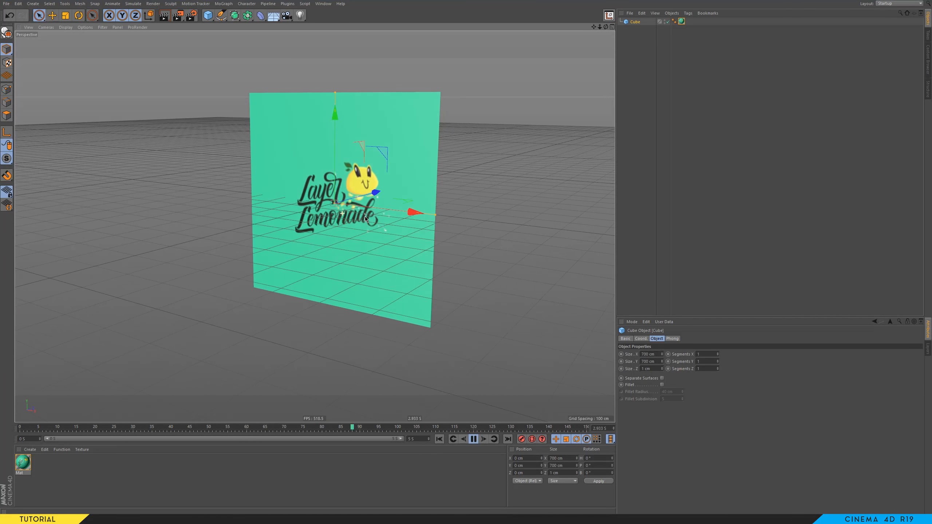
left_click(435, 482)
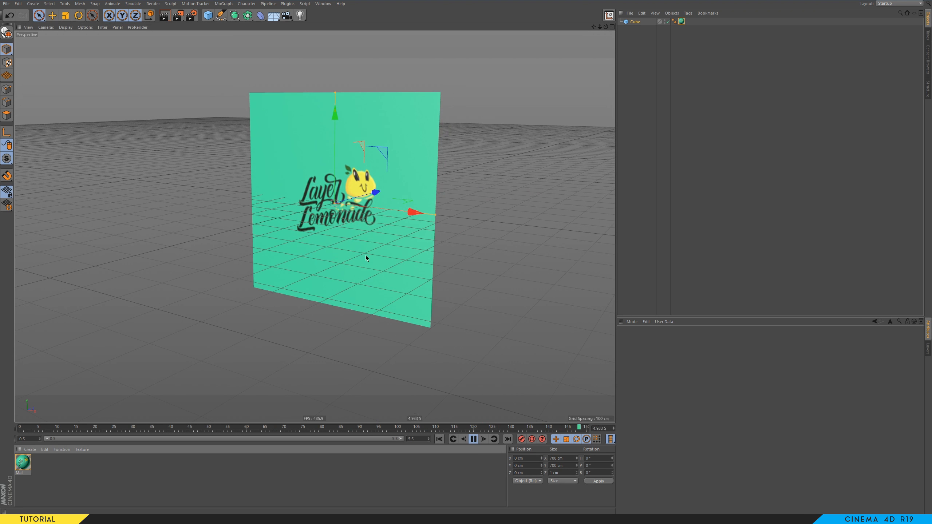
Step: Reopen the panel's material and copy the image-sequence texture from its Color channel
double_click(23, 463)
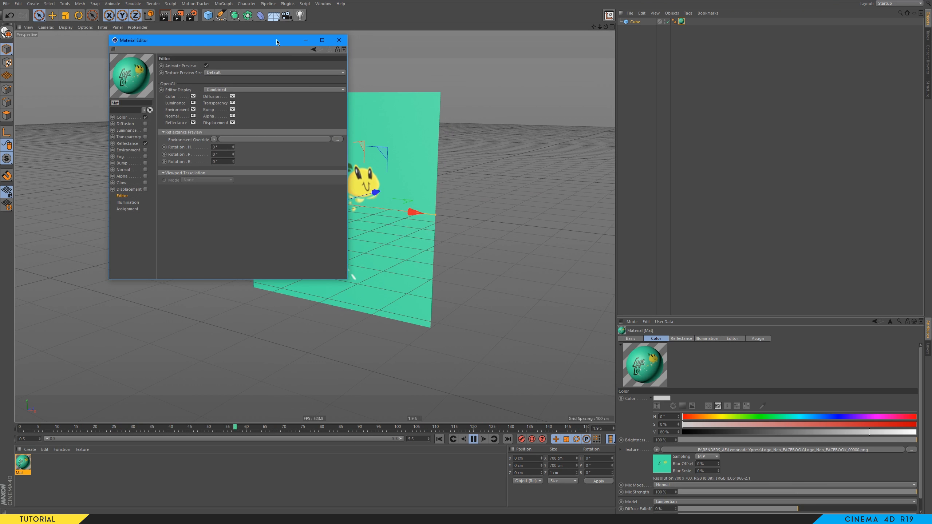
left_click_drag(294, 43, 677, 101)
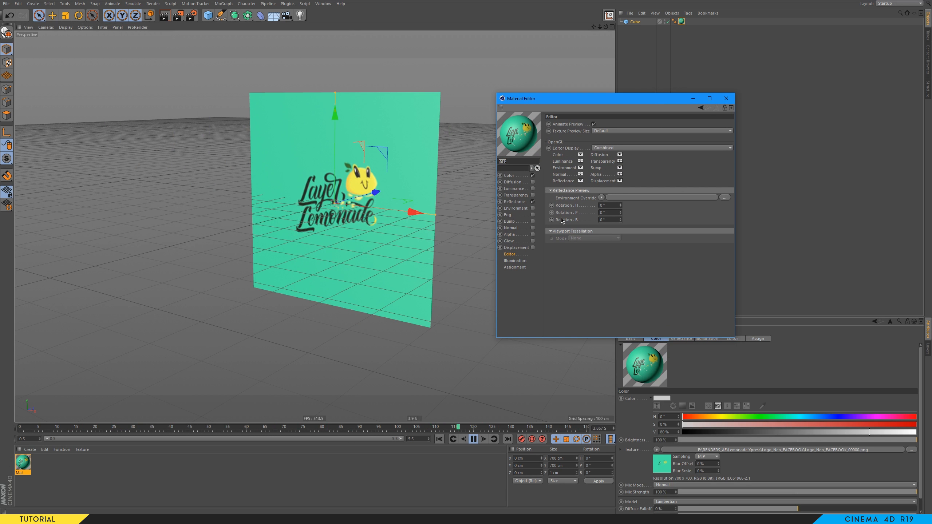
left_click(511, 176)
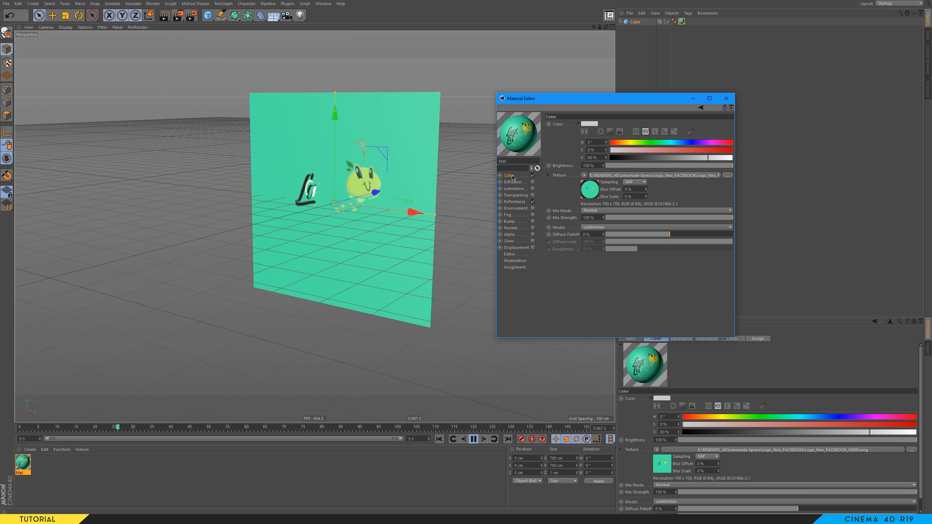
right_click(559, 177)
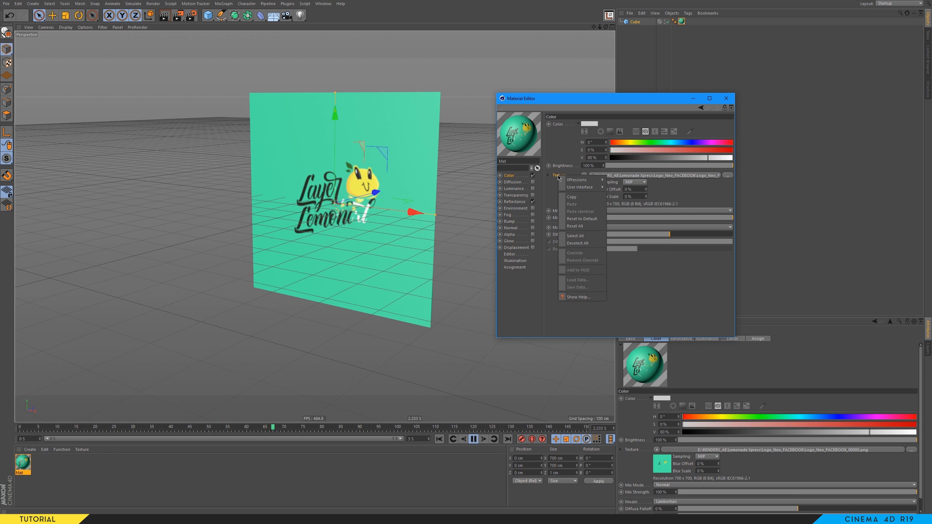
left_click(571, 197)
Step: Enable the Luminance channel with the copied texture pasted into it, and turn off the Color channel
left_click(514, 189)
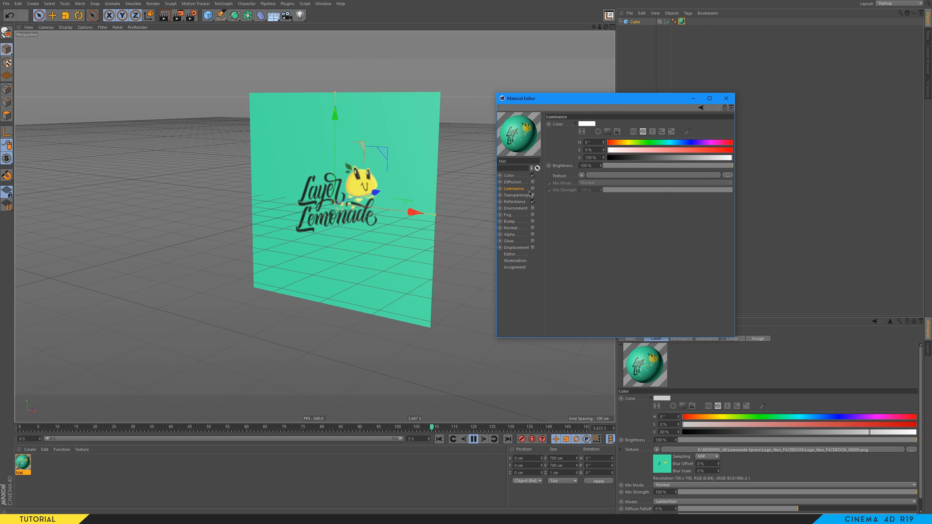
left_click(532, 189)
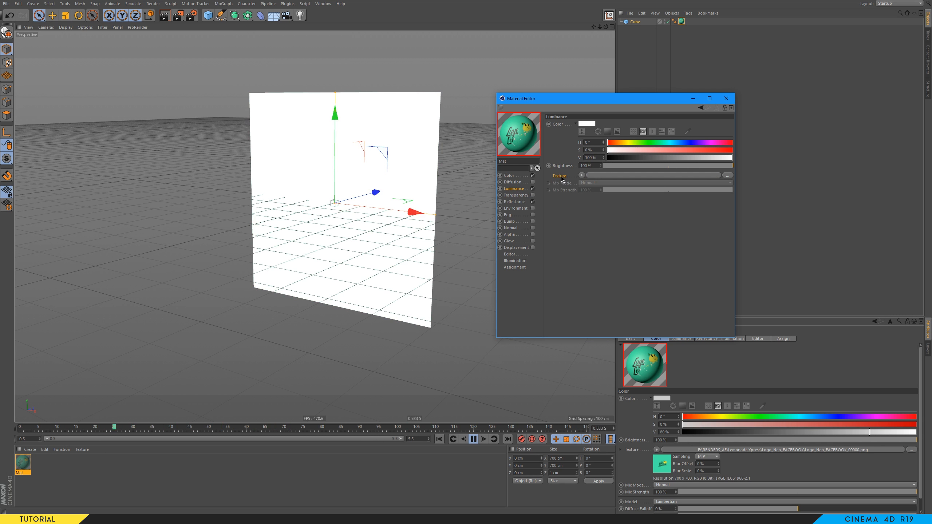
right_click(561, 179)
left_click(575, 206)
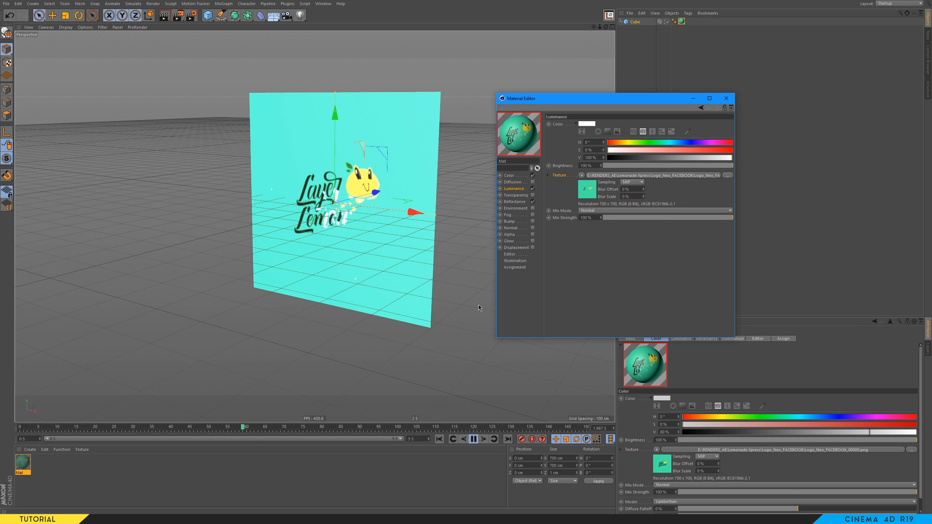
left_click(533, 175)
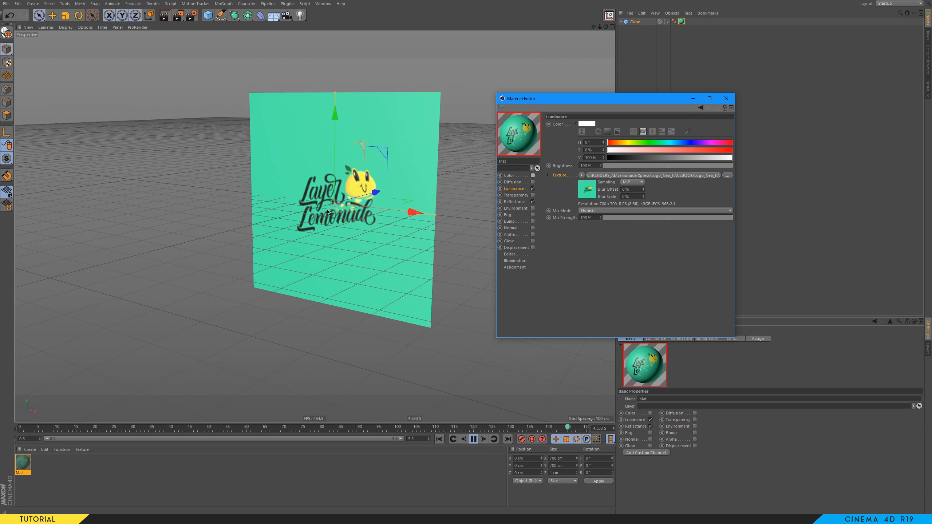
Step: Add a light to the scene, close the Material Editor and stop the playback
left_click_drag(364, 204, 377, 191, "alt")
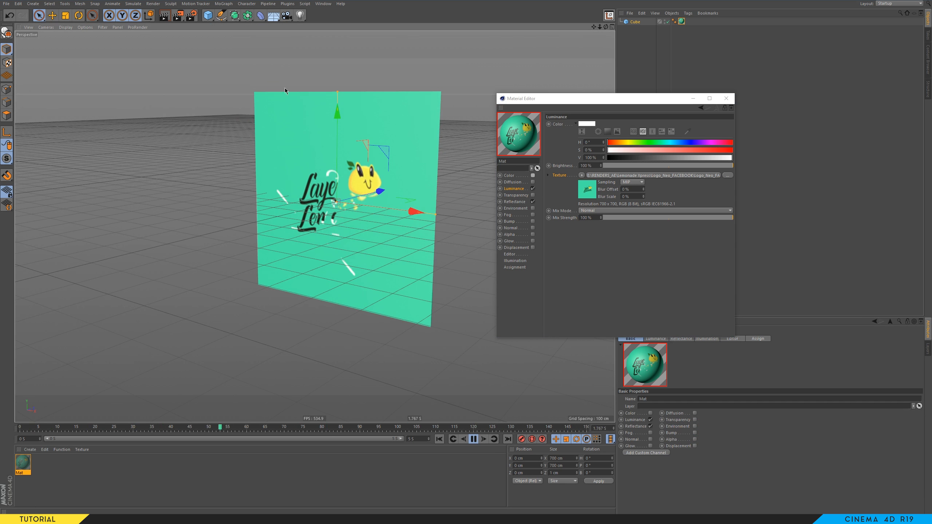
left_click(301, 15)
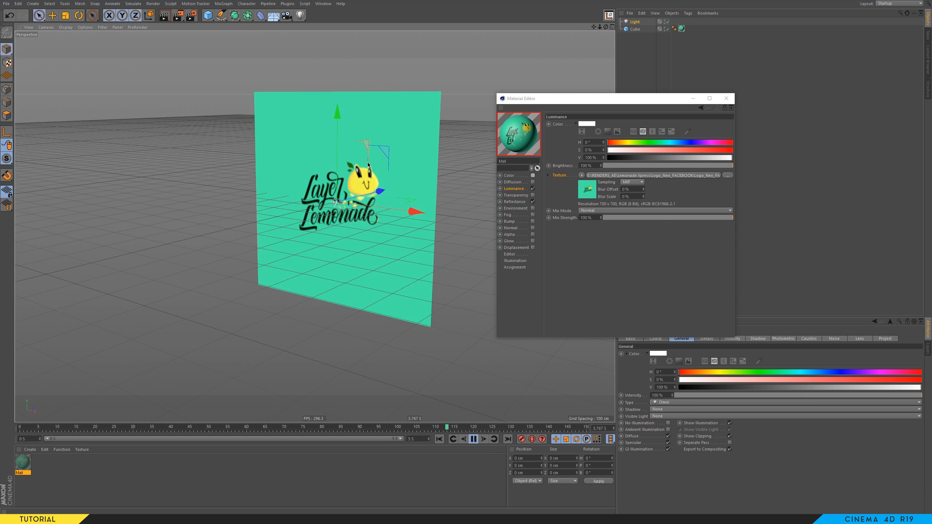
left_click(727, 98)
left_click(475, 439)
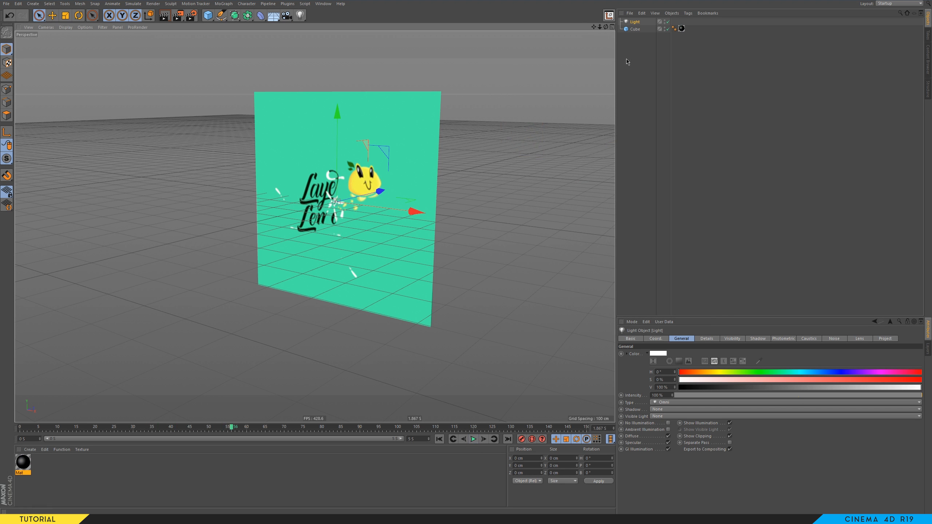
Step: Move the light in front of and above the panel, to about Y 432 cm and Z -854 cm, and render the view
left_click(634, 22)
left_click_drag(381, 192, 179, 242)
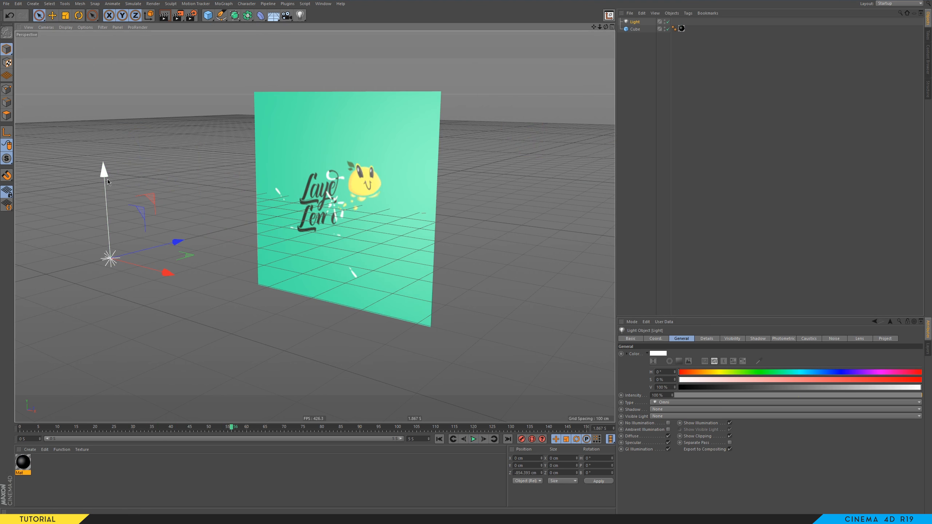
left_click_drag(107, 181, 96, 38)
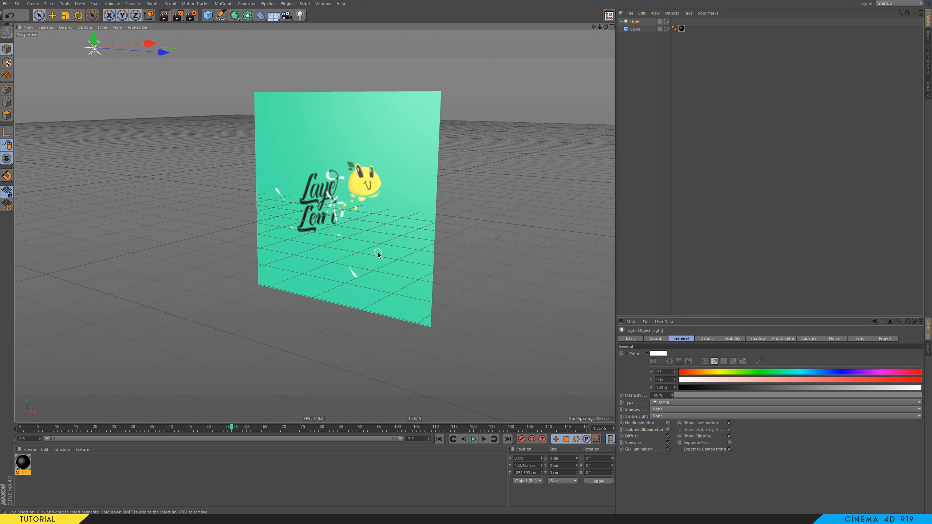
key("ctrl+r")
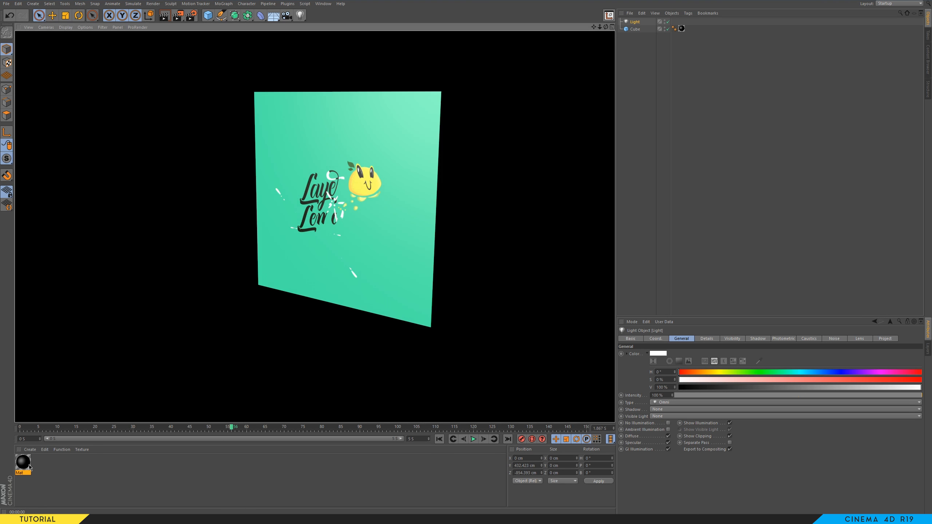
Step: Switch the material from Luminance to Color and move the light closer to the panel, to about Z -89 cm
double_click(29, 467)
left_click_drag(209, 45, 674, 99)
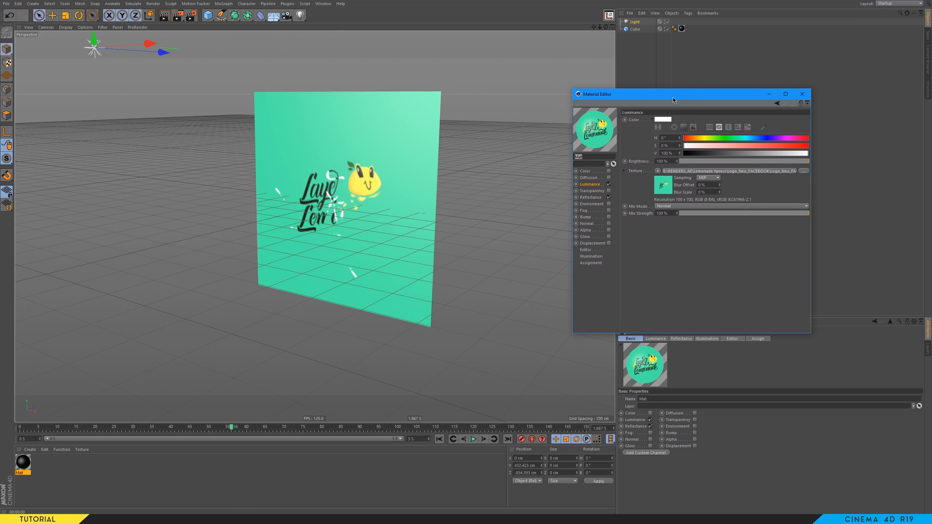
left_click(609, 171)
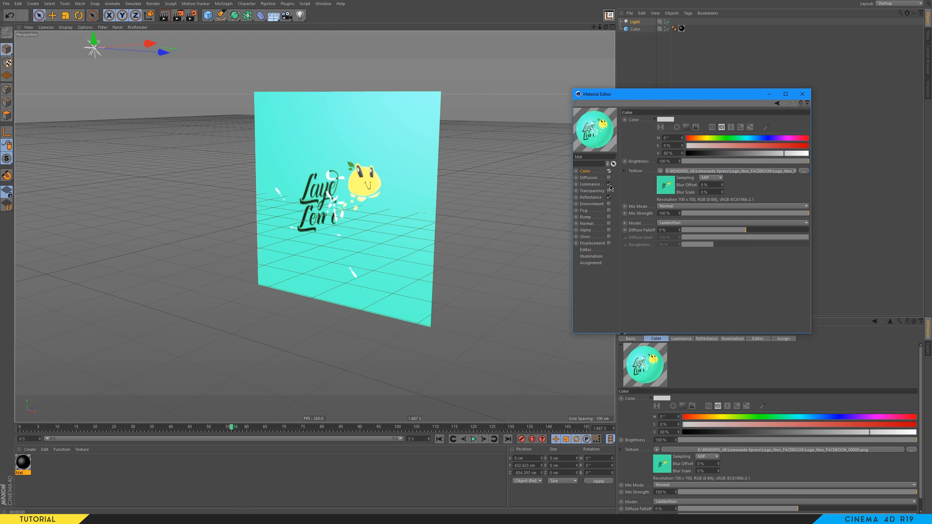
left_click(609, 185)
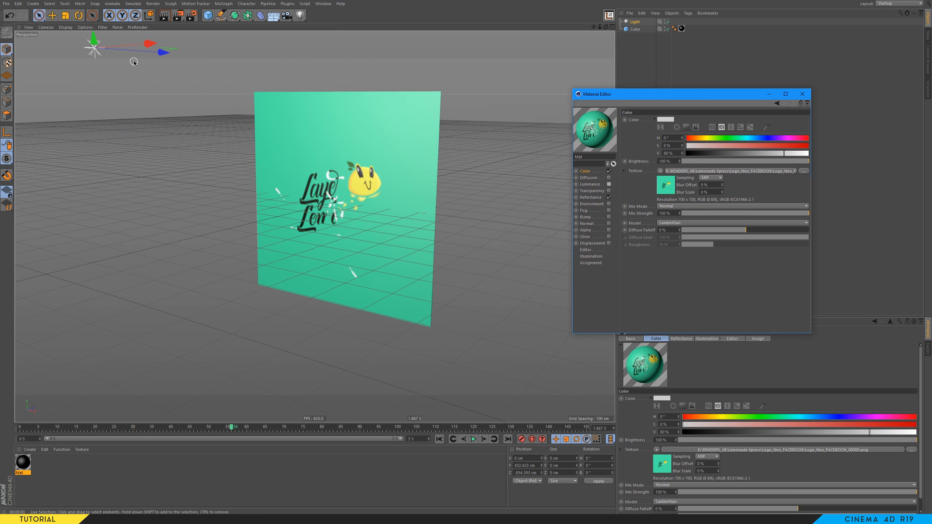
left_click_drag(134, 62, 359, 124)
Step: Turn the material's Luminance channel back on and disable its Color and Reflectance channels
left_click(609, 184)
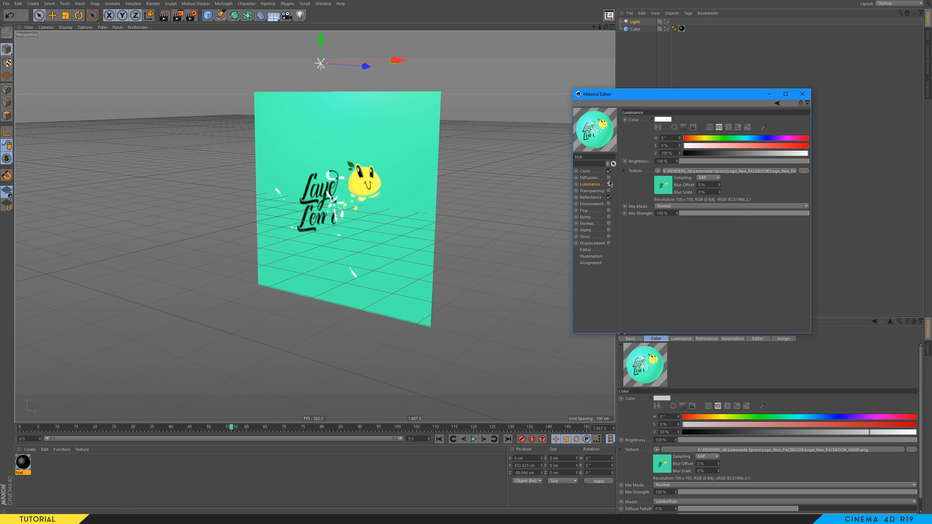
left_click(609, 171)
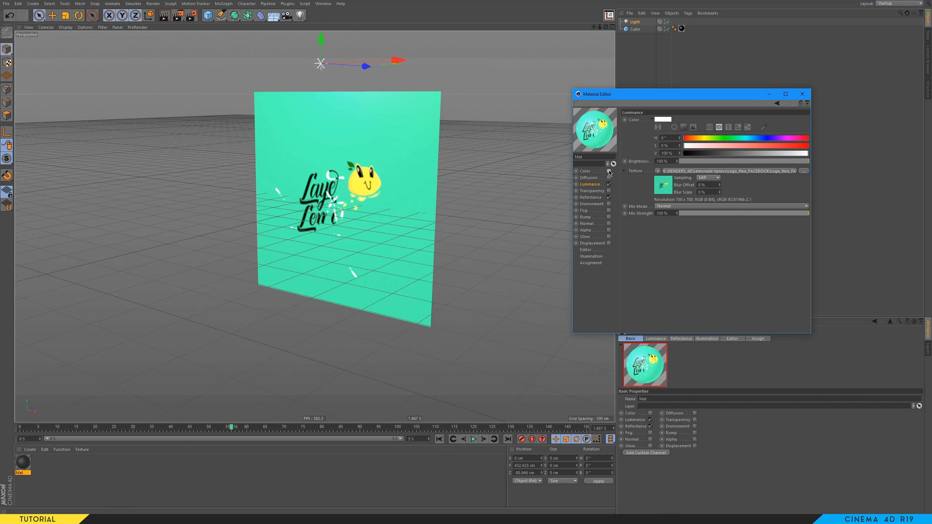
left_click(609, 198)
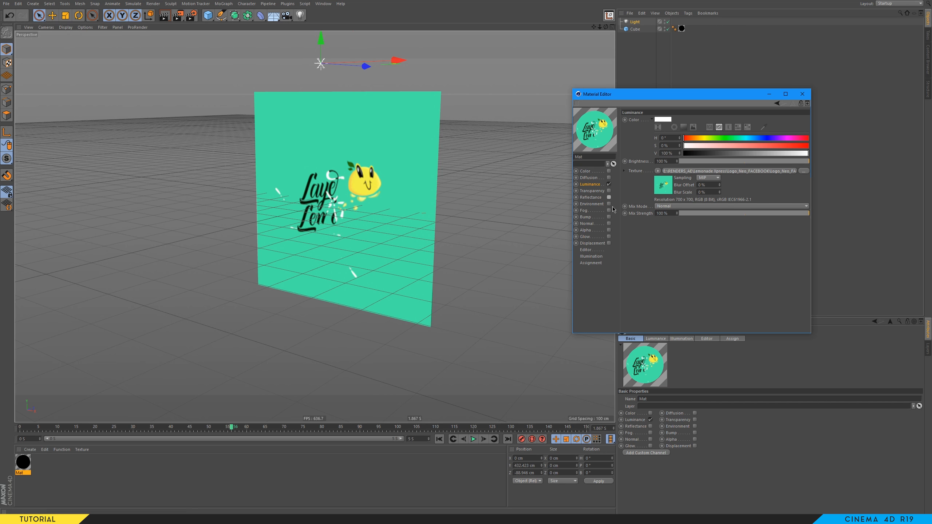
Step: Play the animation from the first frame to check the luminance texture on the panel, leaving no object selected
left_click(439, 439)
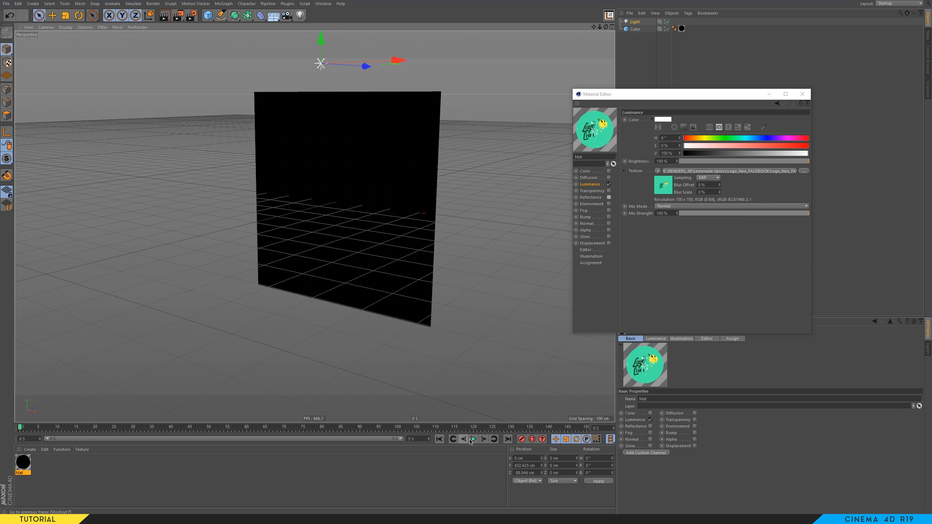
left_click(473, 439)
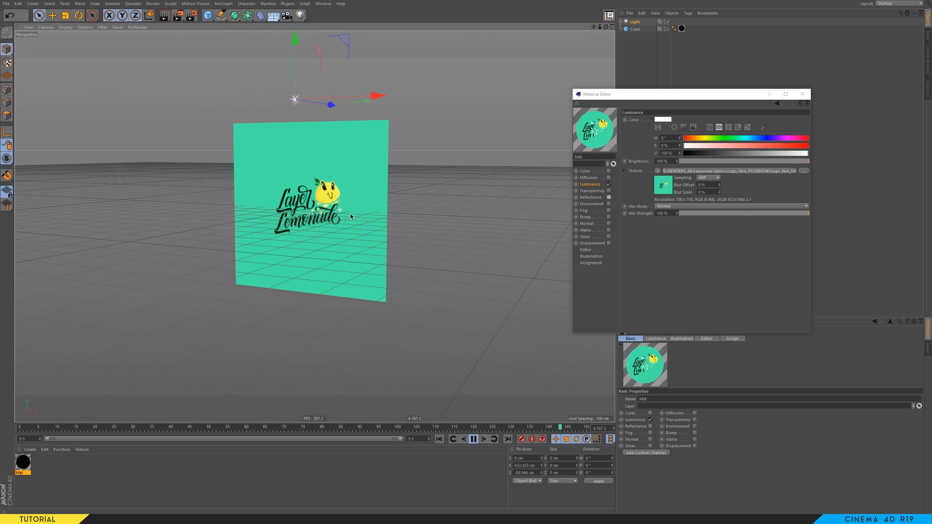
left_click(336, 202)
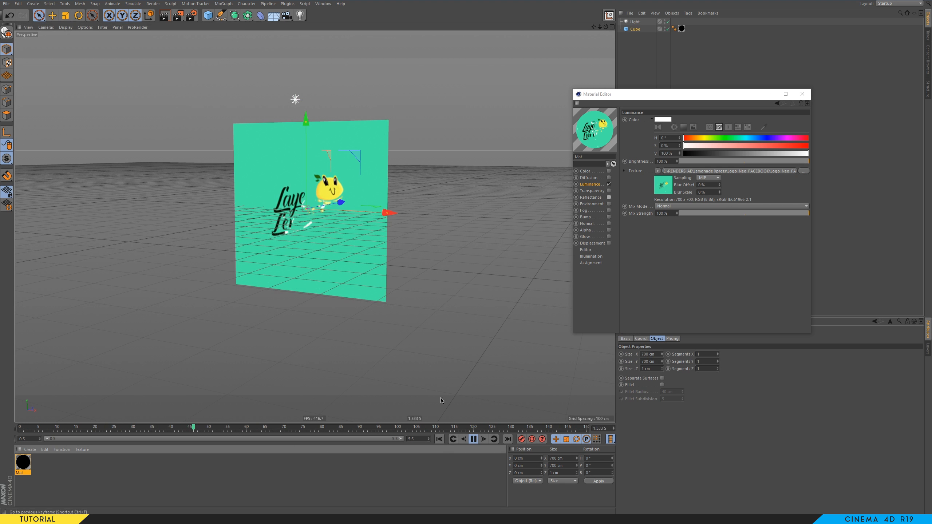
left_click(389, 258)
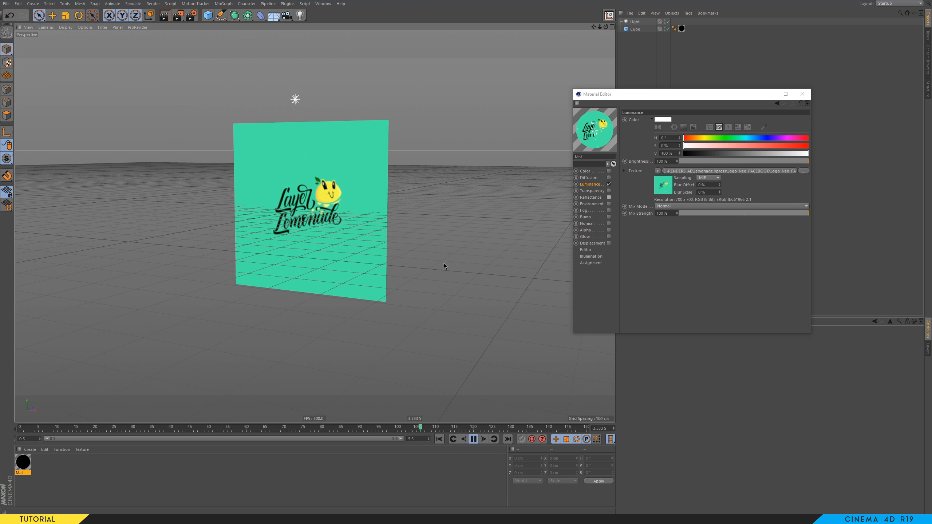
Step: Open the animation settings of the Luminance channel's image-sequence texture
left_click(604, 188)
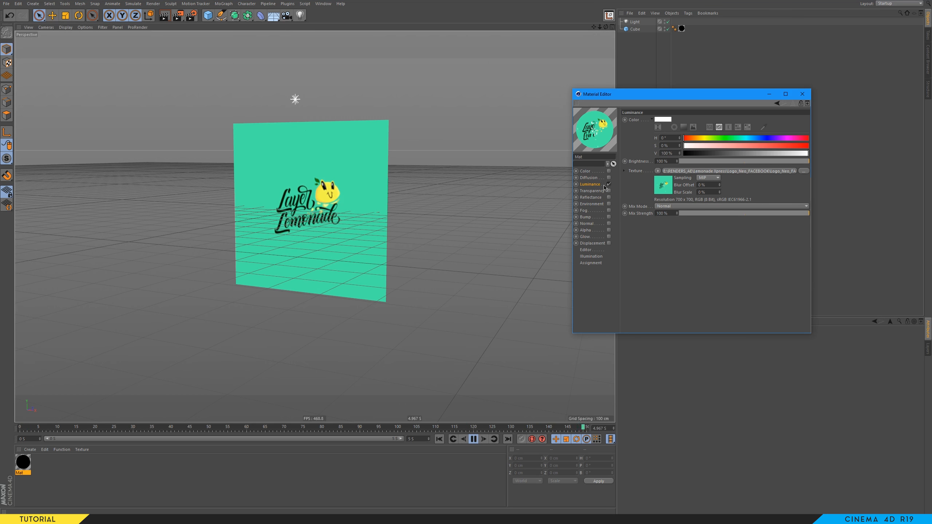
left_click(668, 186)
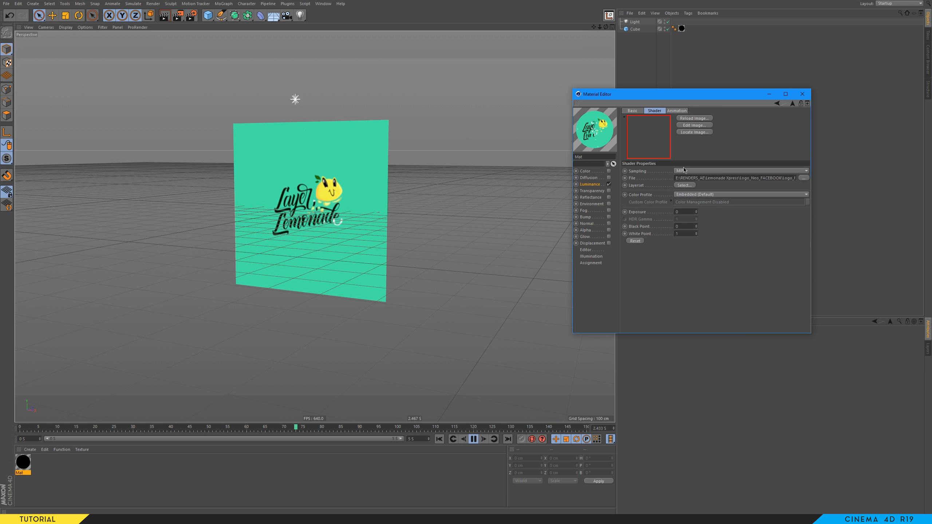
left_click(675, 111)
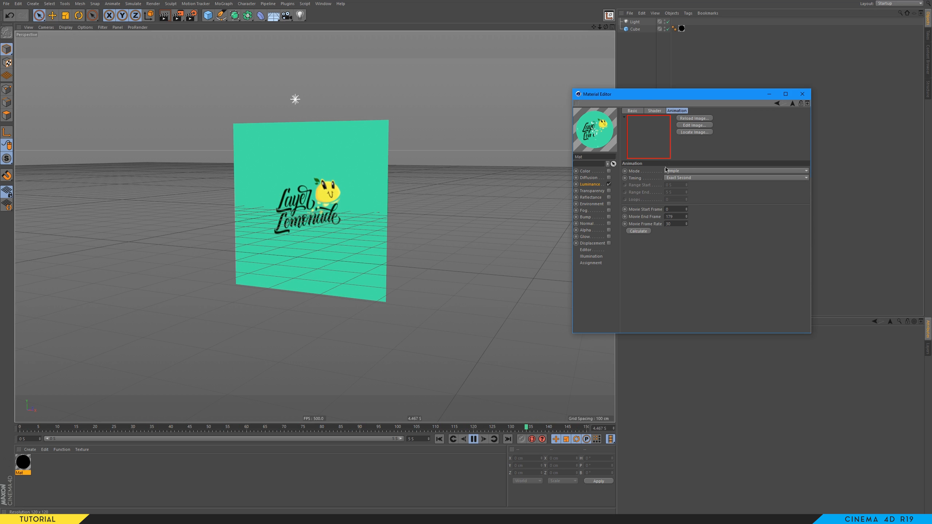
Step: Calculate the movie frame range of the luminance texture and open the material's Editor settings
left_click(638, 231)
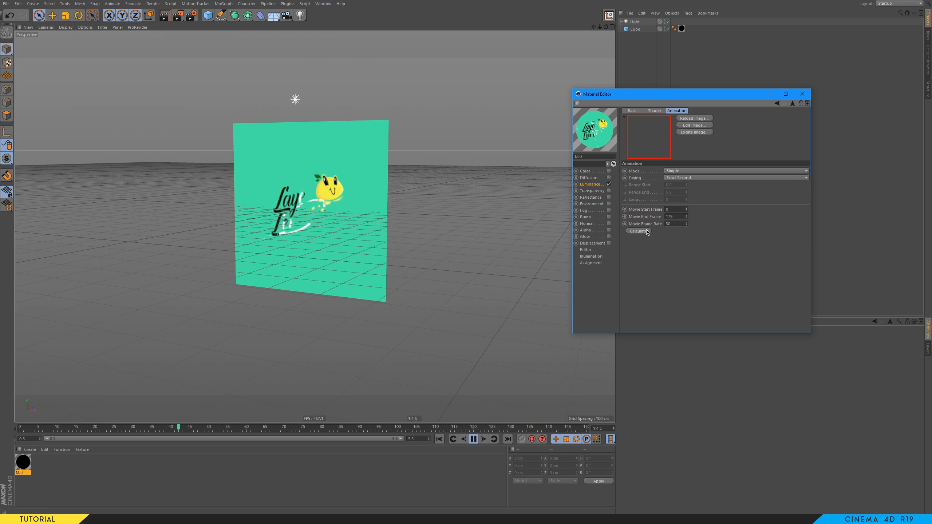
left_click(587, 251)
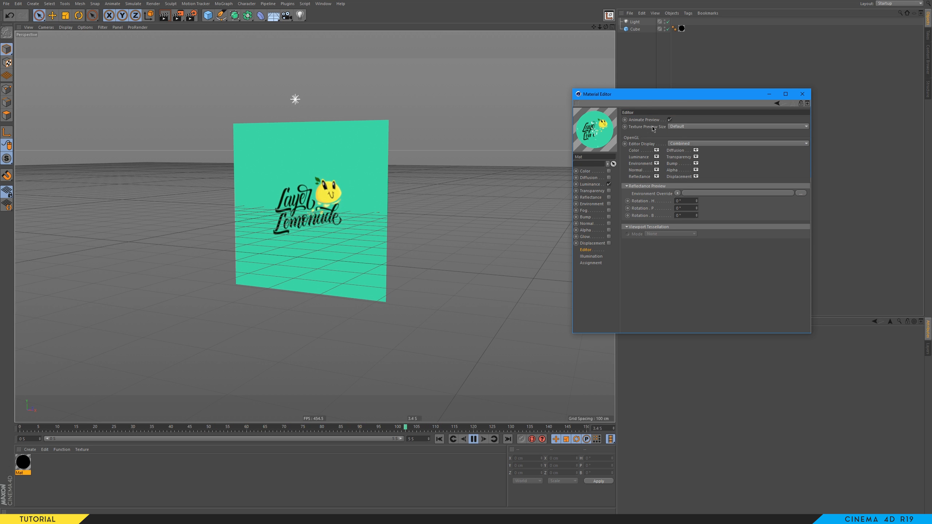
Step: Turn on animation for the material's preview thumbnail and stop the timeline playback
right_click(599, 130)
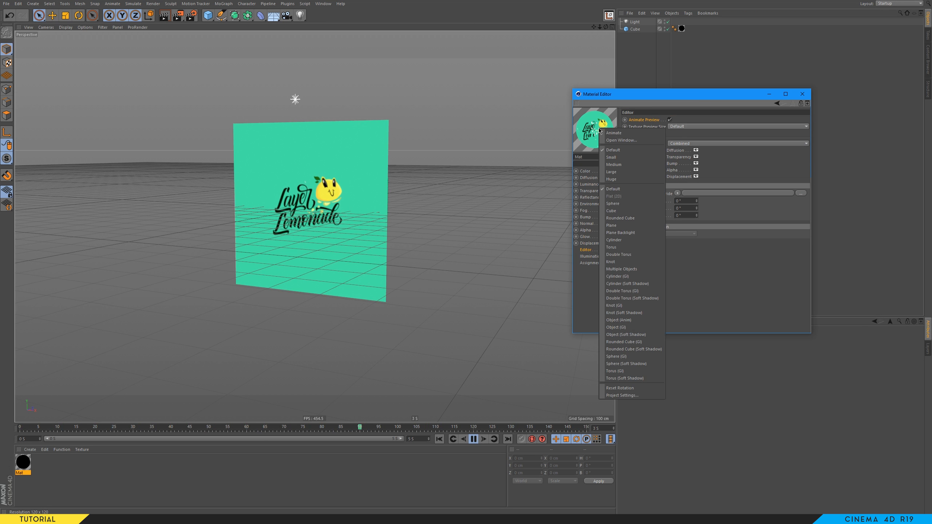
left_click(622, 133)
left_click(473, 438)
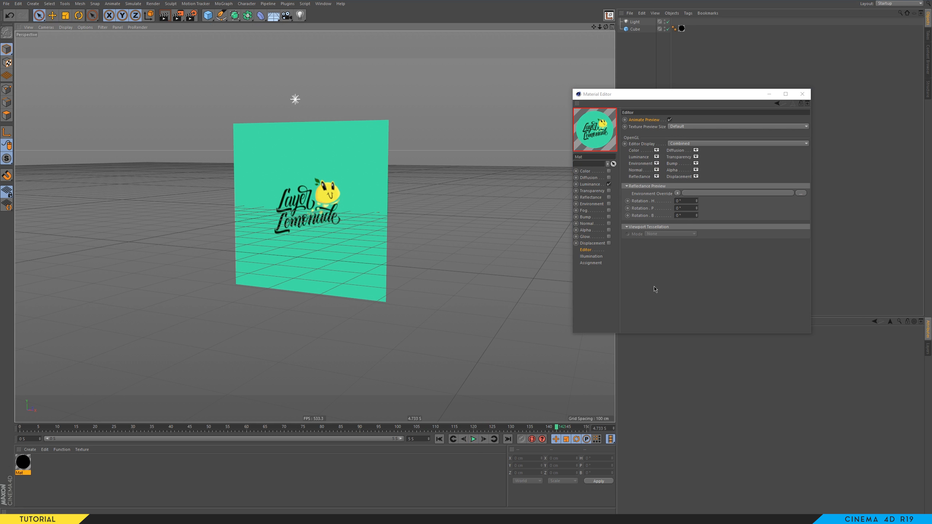
Step: Try the Plane shape for the material preview and restore the Default shape
right_click(598, 140)
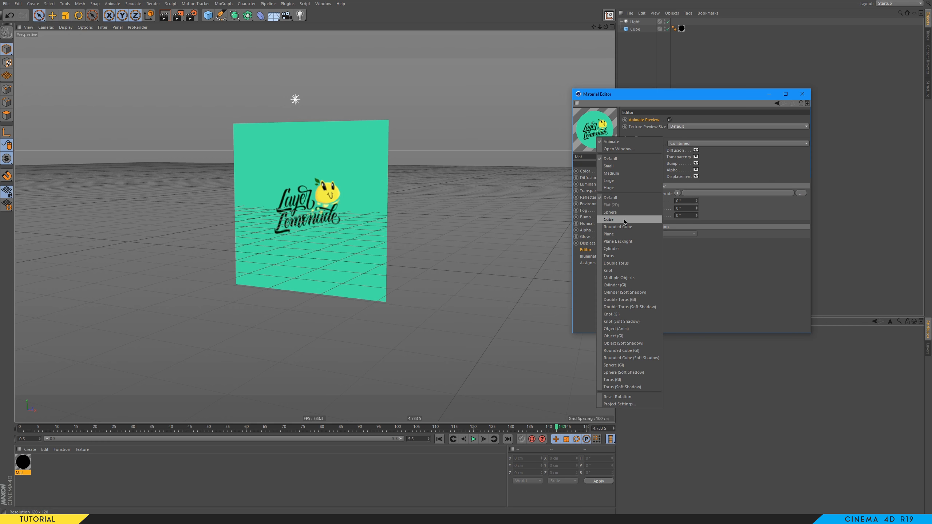
left_click(623, 233)
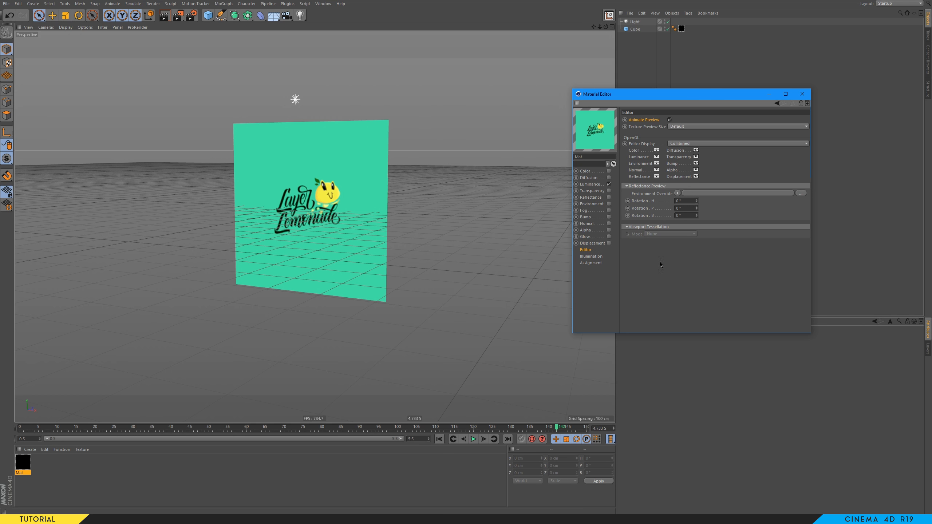
right_click(599, 122)
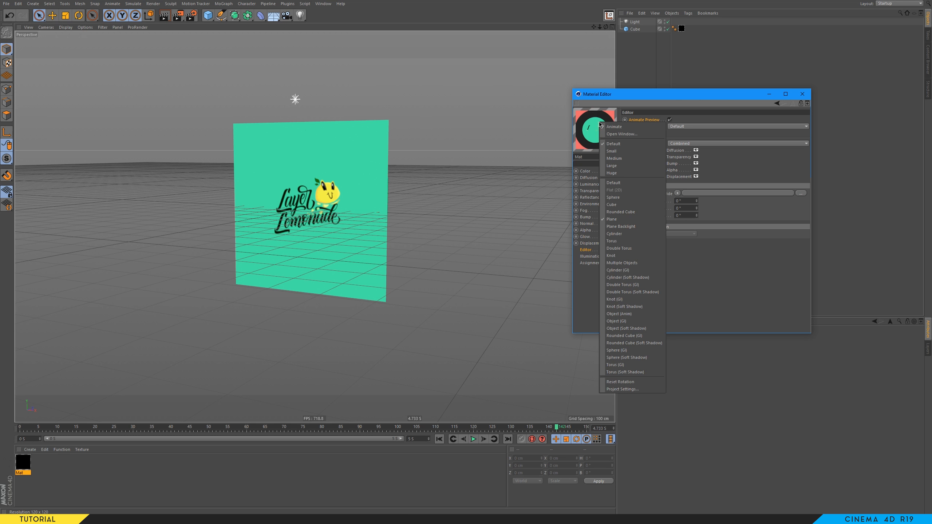
left_click(614, 183)
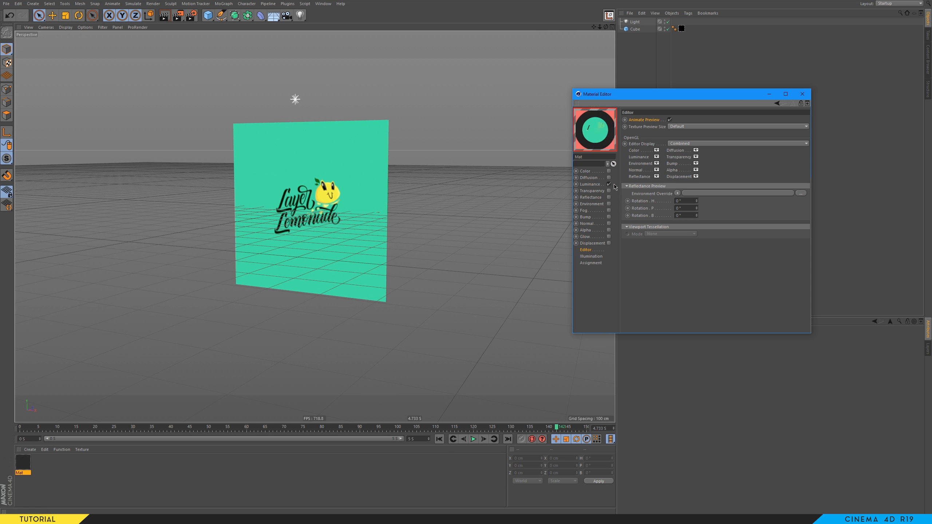
Step: Close the material editor and delete the light, leaving only the textured panel in the scene
left_click(803, 95)
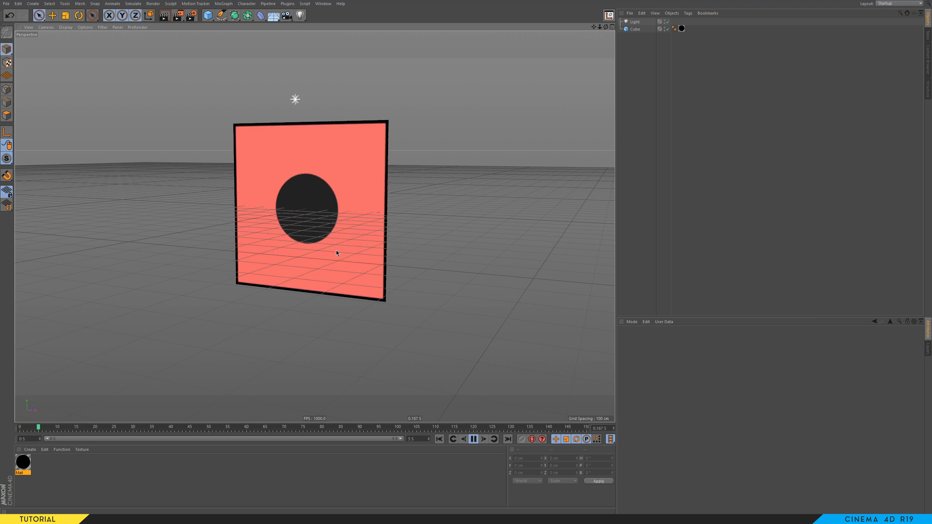
left_click_drag(308, 221, 326, 227, "alt")
left_click(635, 23)
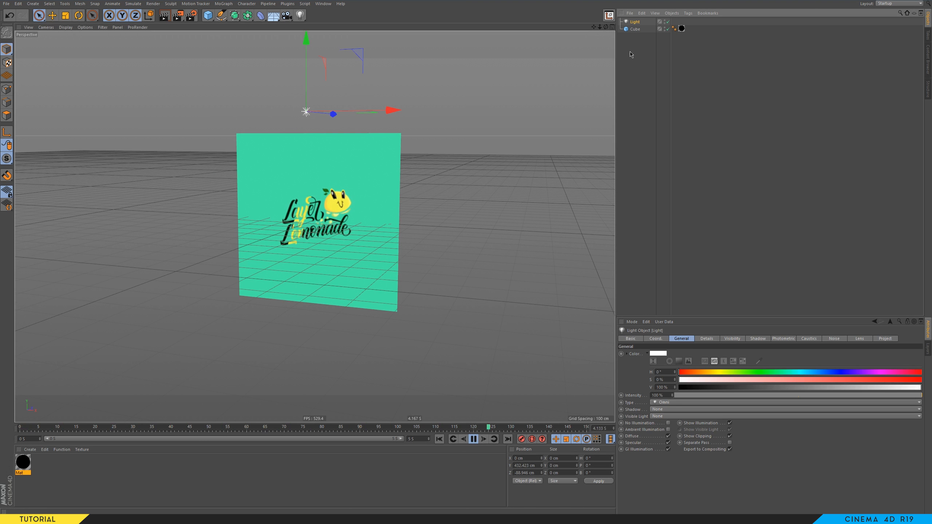
key("Delete")
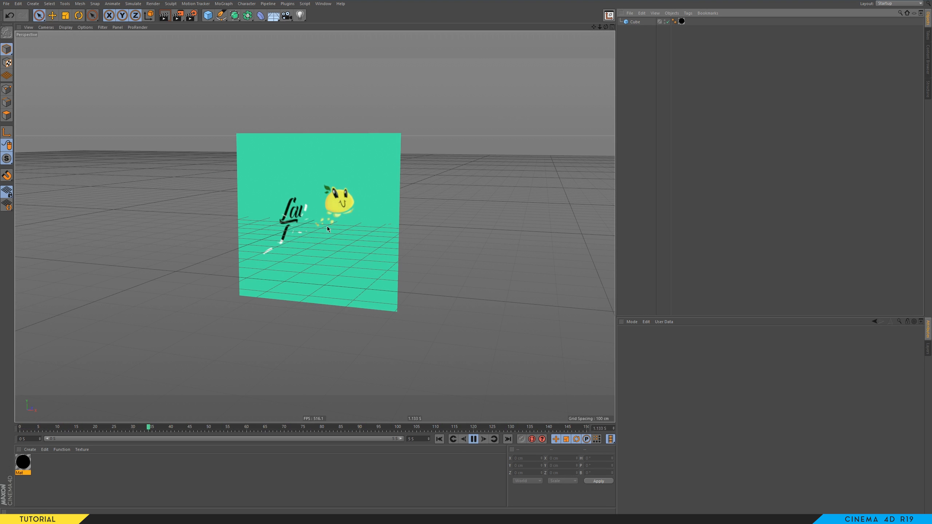
left_click_drag(352, 205, 323, 227, "alt")
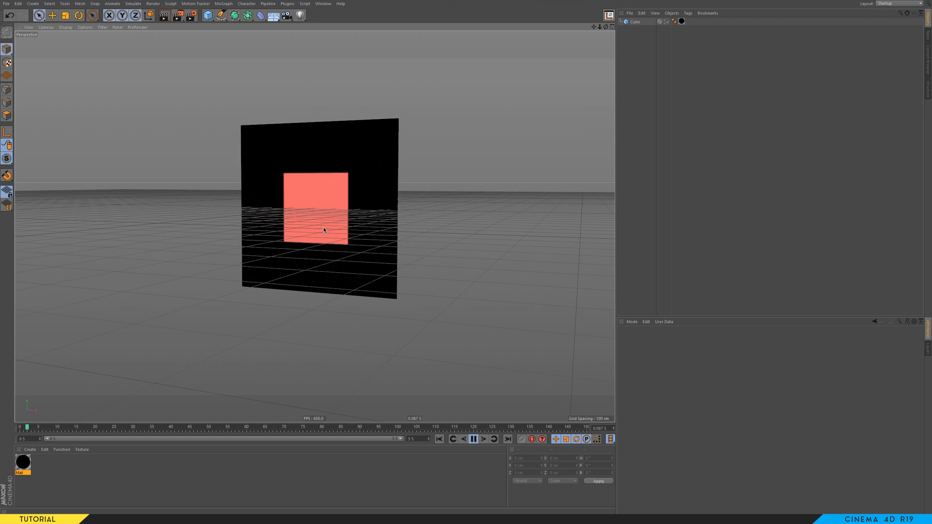